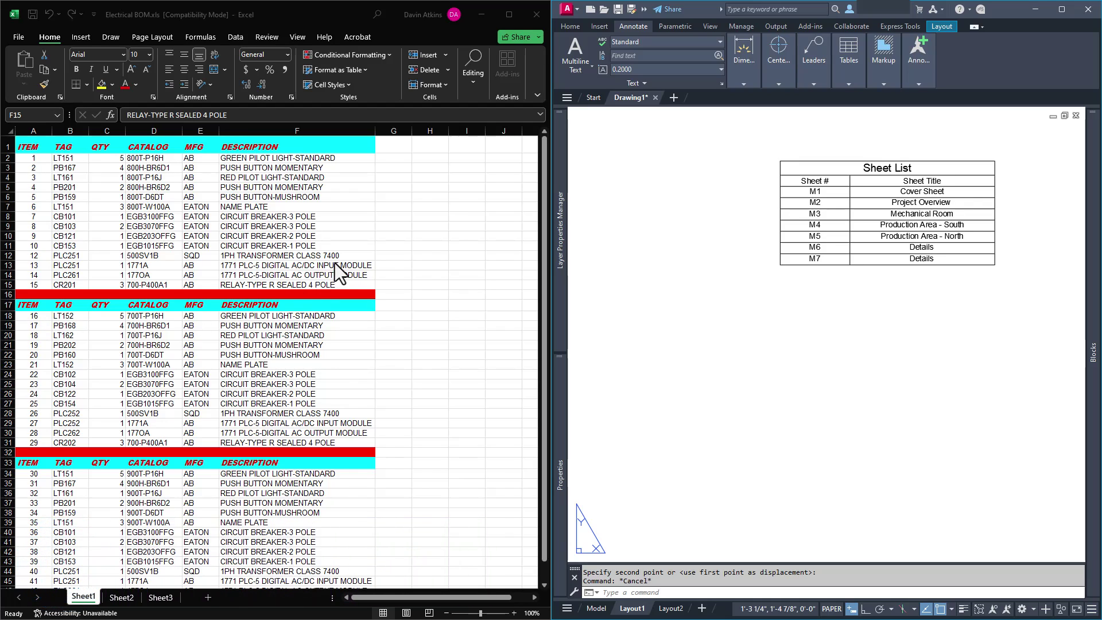
Bring the AutoCAD drawing into focus, then switch back to the Electrical BOM.xls workbook in Excel
{"action": "left_click", "coordinate": [644, 226]}
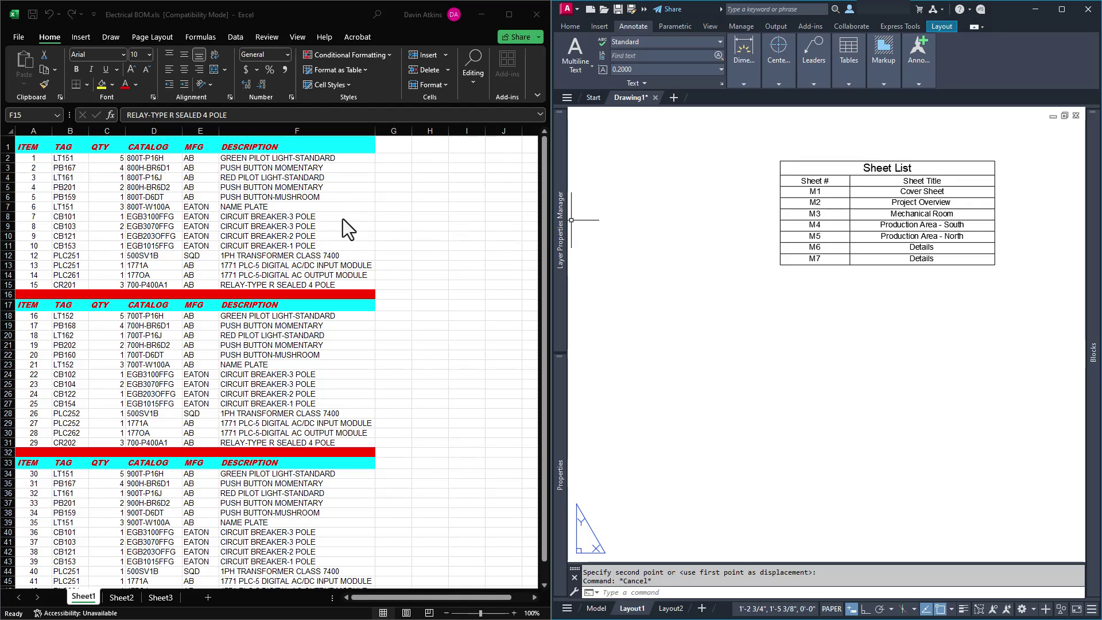
{"action": "key", "text": "alt+Tab"}
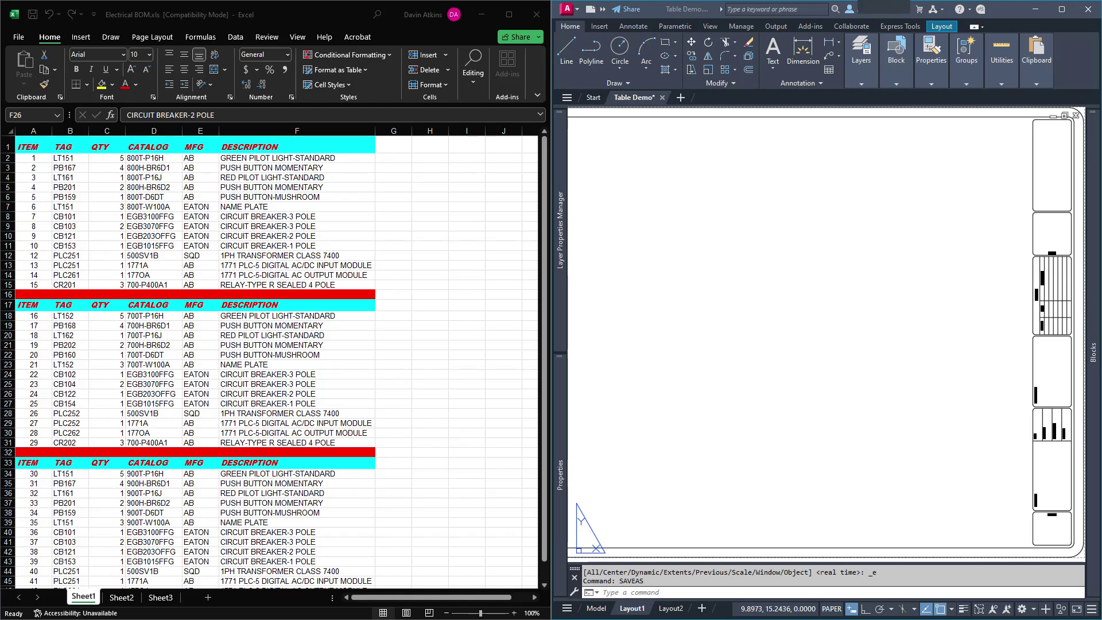
{"action": "key", "text": "alt+Tab"}
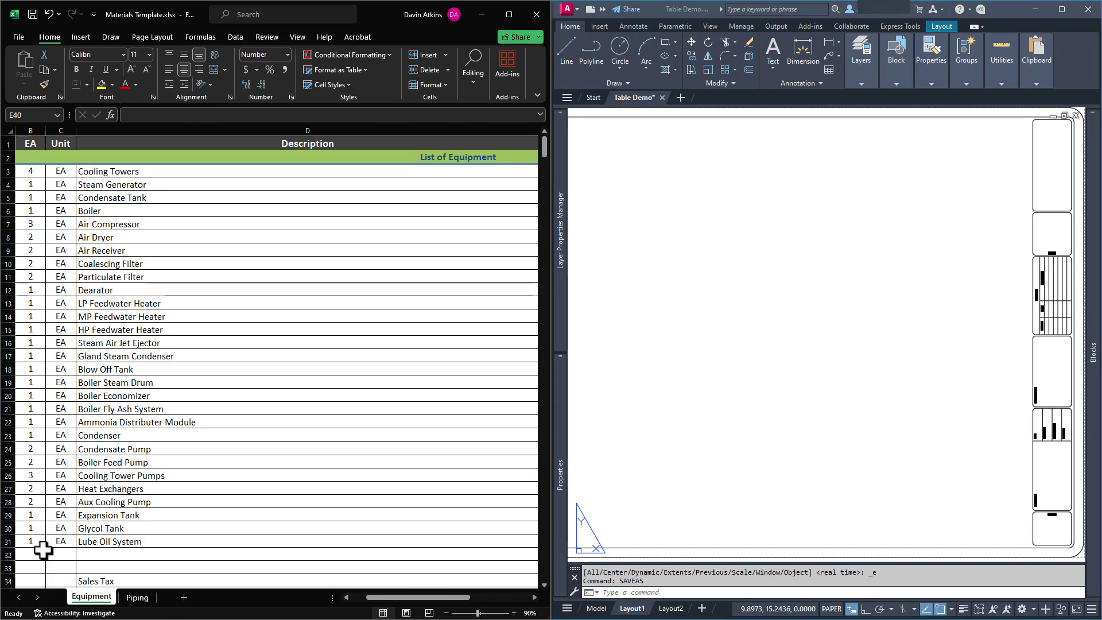
{"action": "left_click", "coordinate": [142, 597]}
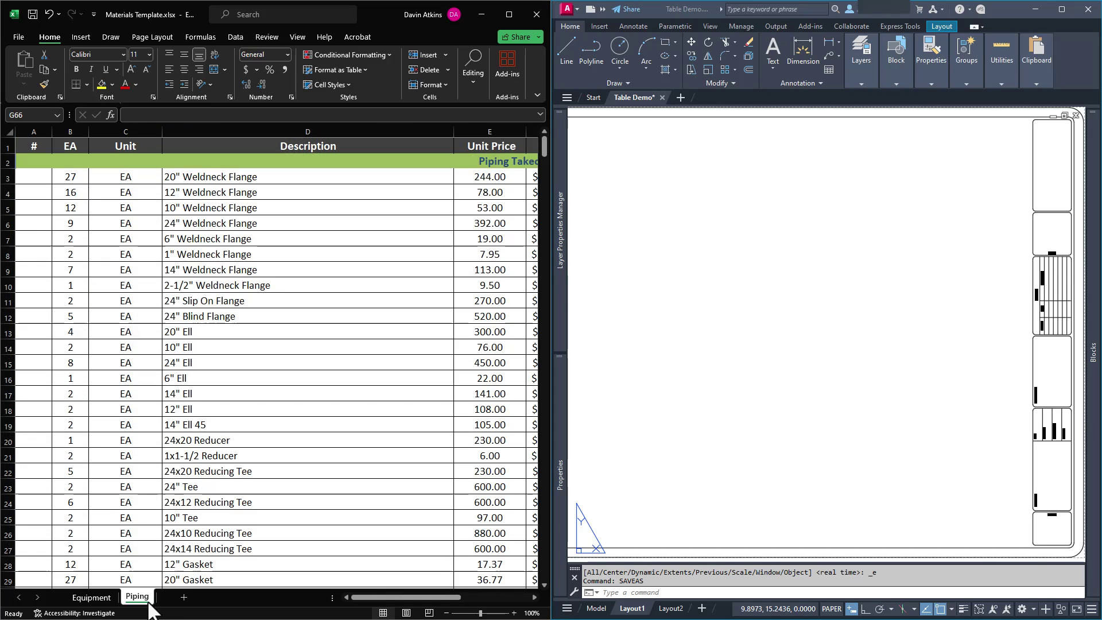
{"action": "left_click", "coordinate": [91, 597]}
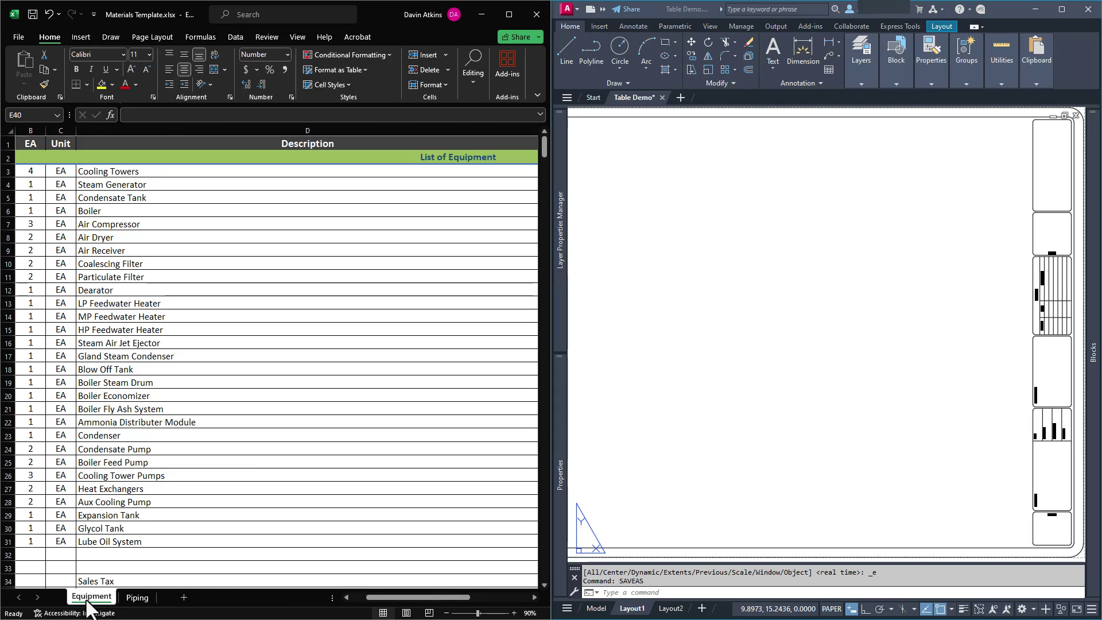
{"action": "key", "text": "alt+Tab"}
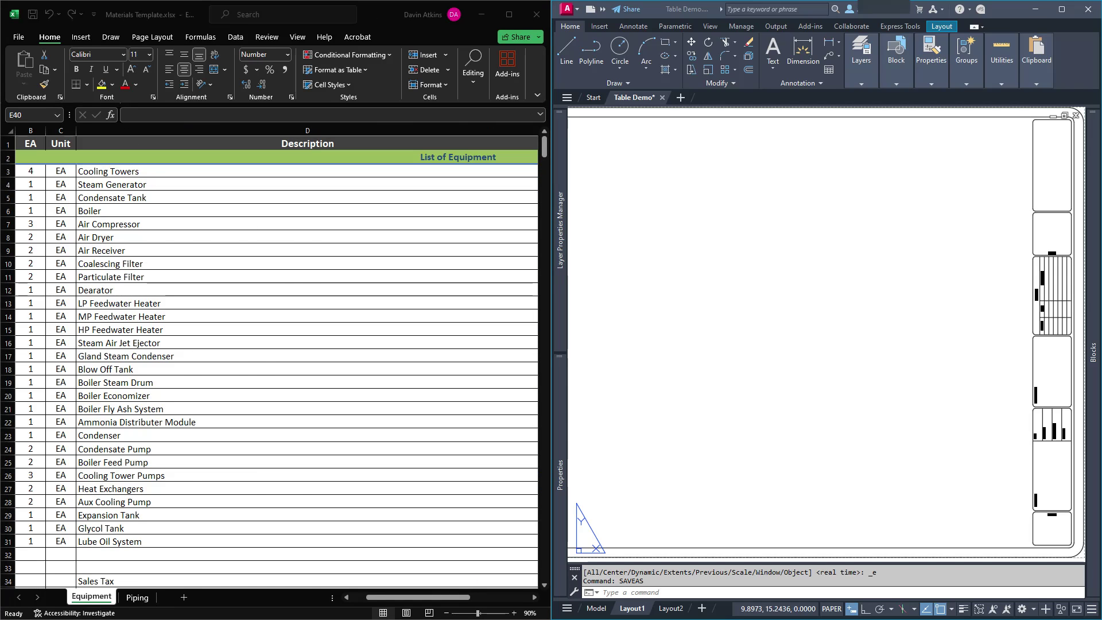
{"action": "key", "text": "alt+Tab"}
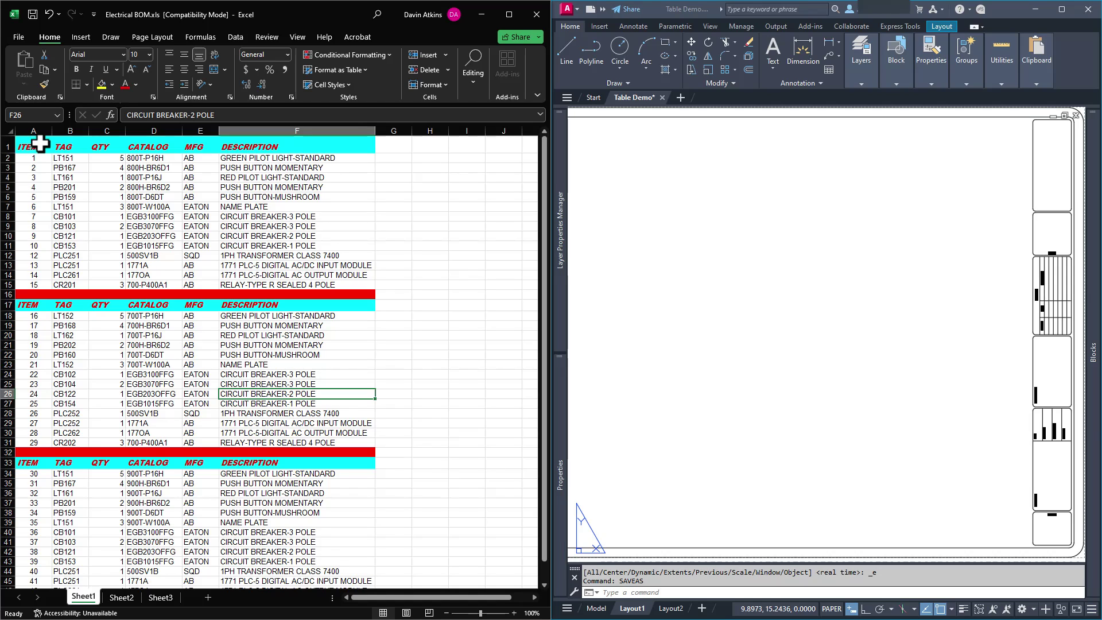
{"action": "left_click_drag", "start_coordinate": [40, 143], "coordinate": [310, 284]}
{"action": "left_click", "coordinate": [112, 336]}
{"action": "left_click_drag", "start_coordinate": [27, 305], "coordinate": [321, 440]}
{"action": "left_click", "coordinate": [393, 346]}
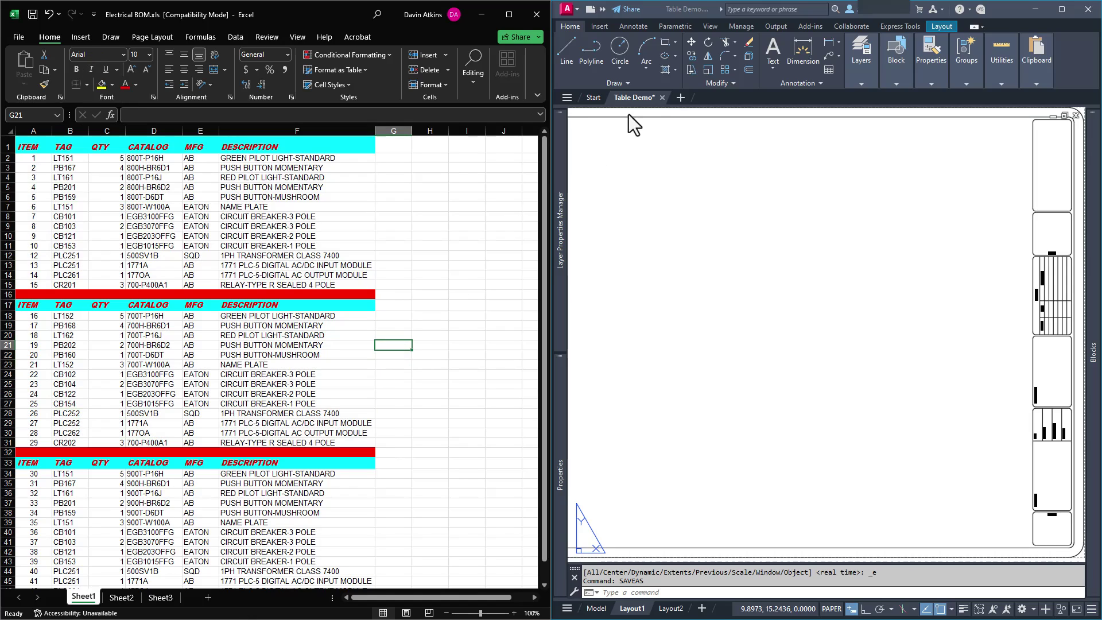
Maximize AutoCAD and start a table from a data link, launching the Data Link Manager
{"action": "double_click", "coordinate": [691, 8]}
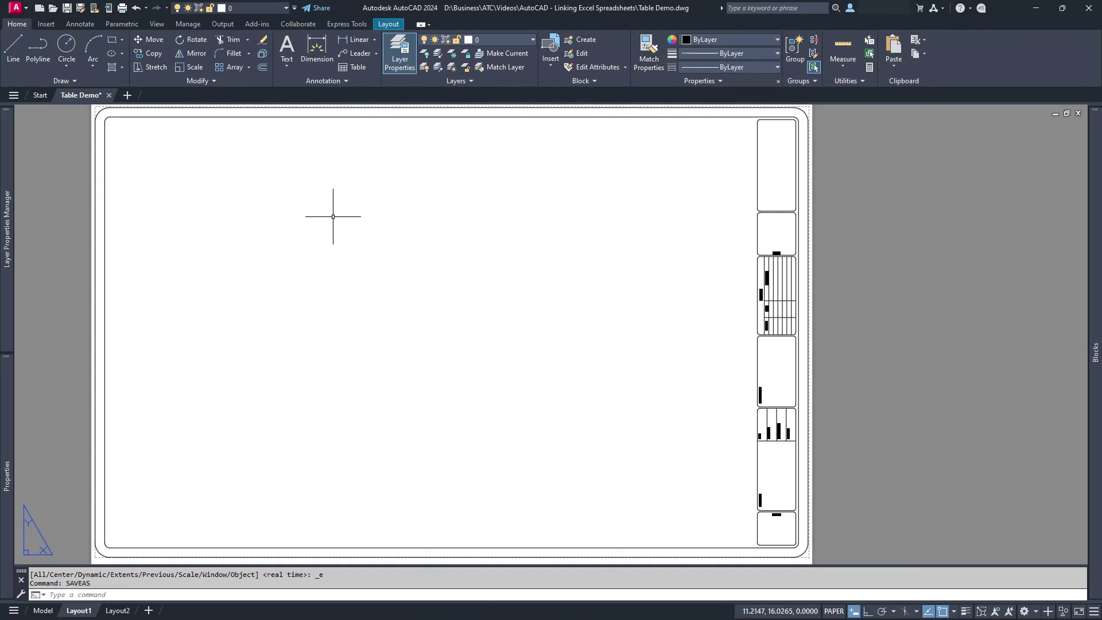
{"action": "left_click", "coordinate": [80, 24]}
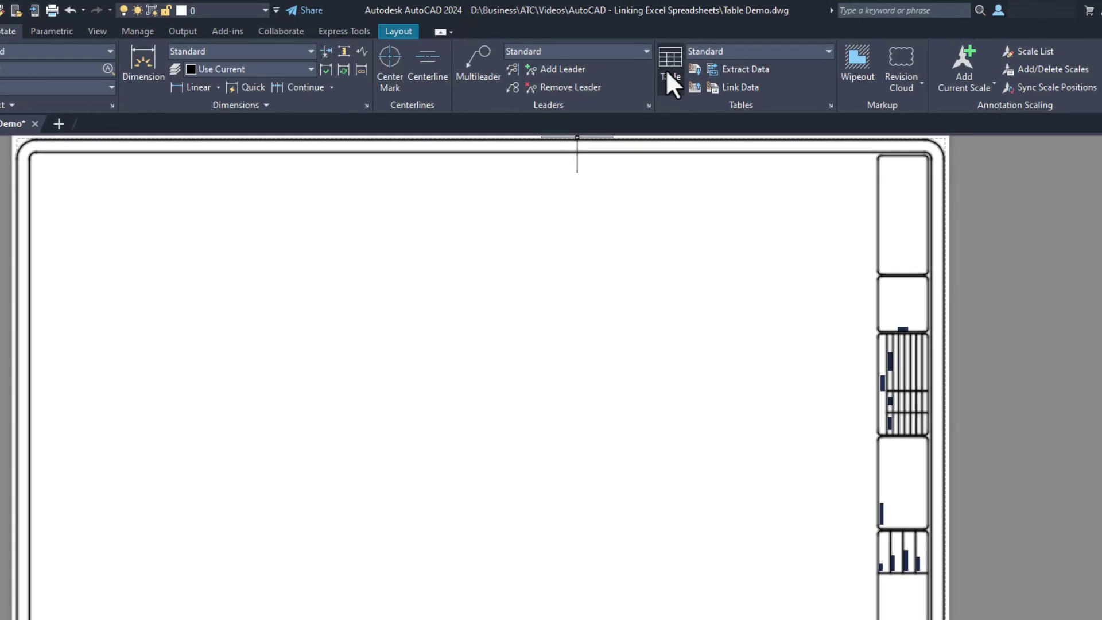
{"action": "left_click", "coordinate": [670, 66]}
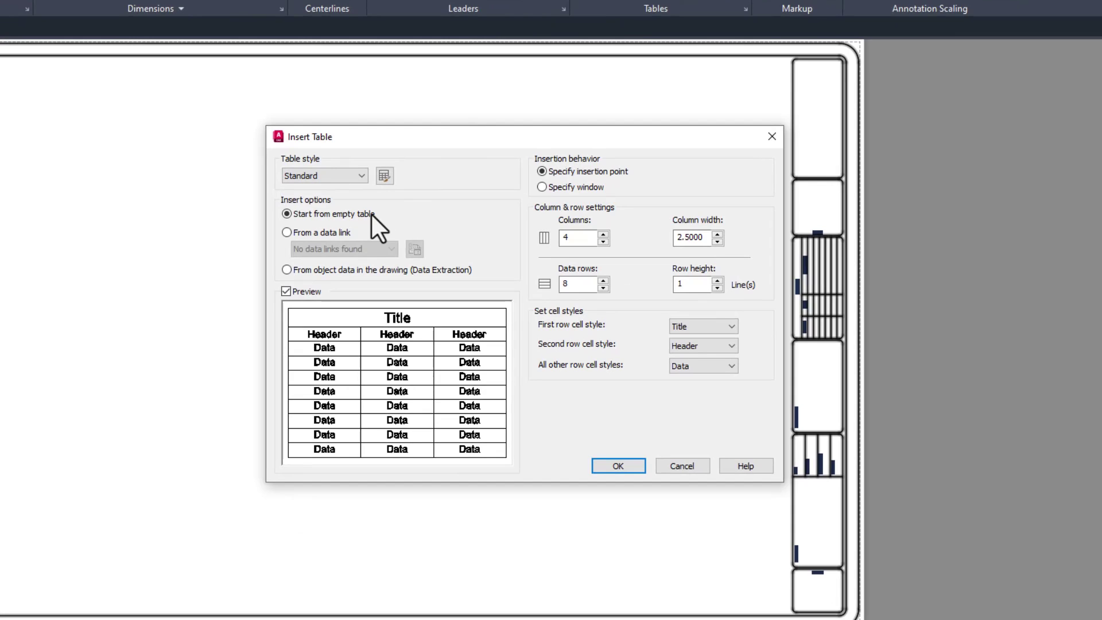
{"action": "left_click", "coordinate": [338, 232]}
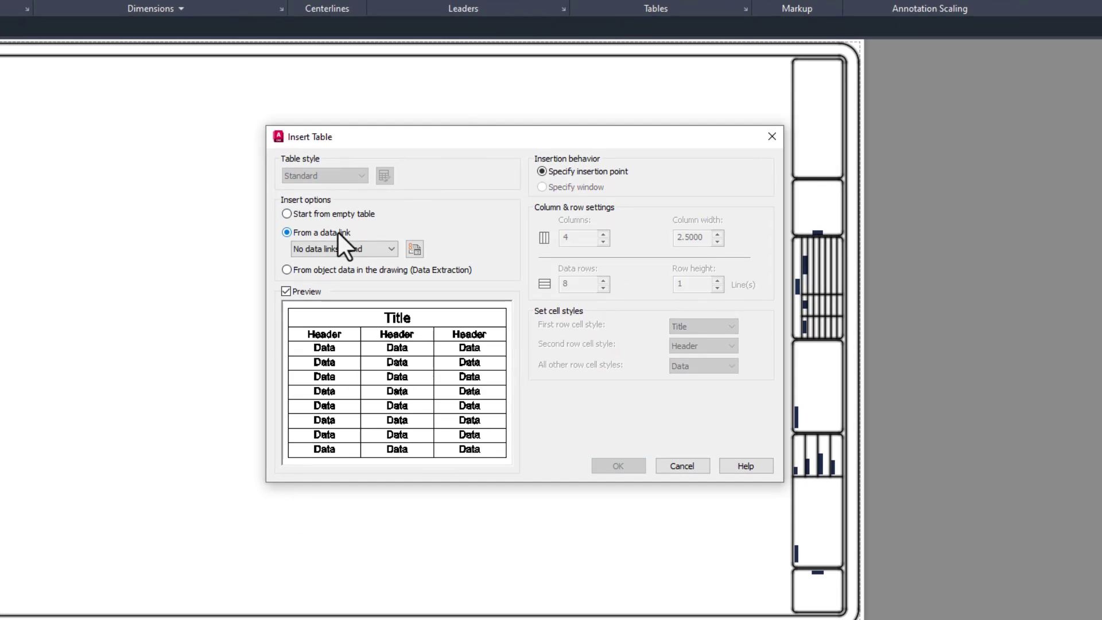
{"action": "left_click", "coordinate": [350, 246]}
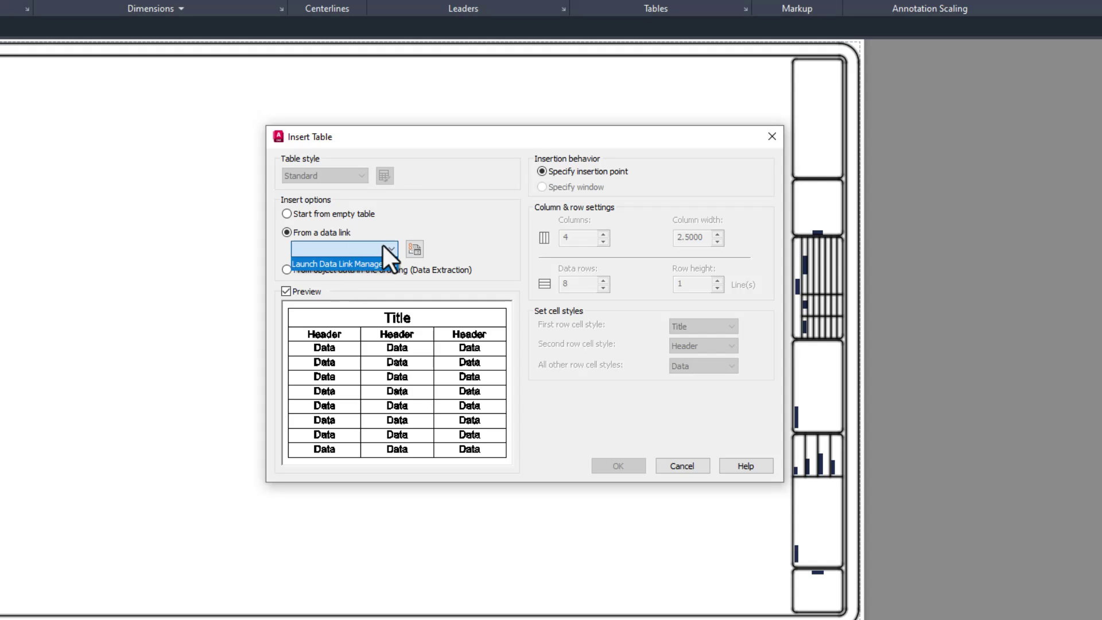
{"action": "left_click", "coordinate": [450, 215]}
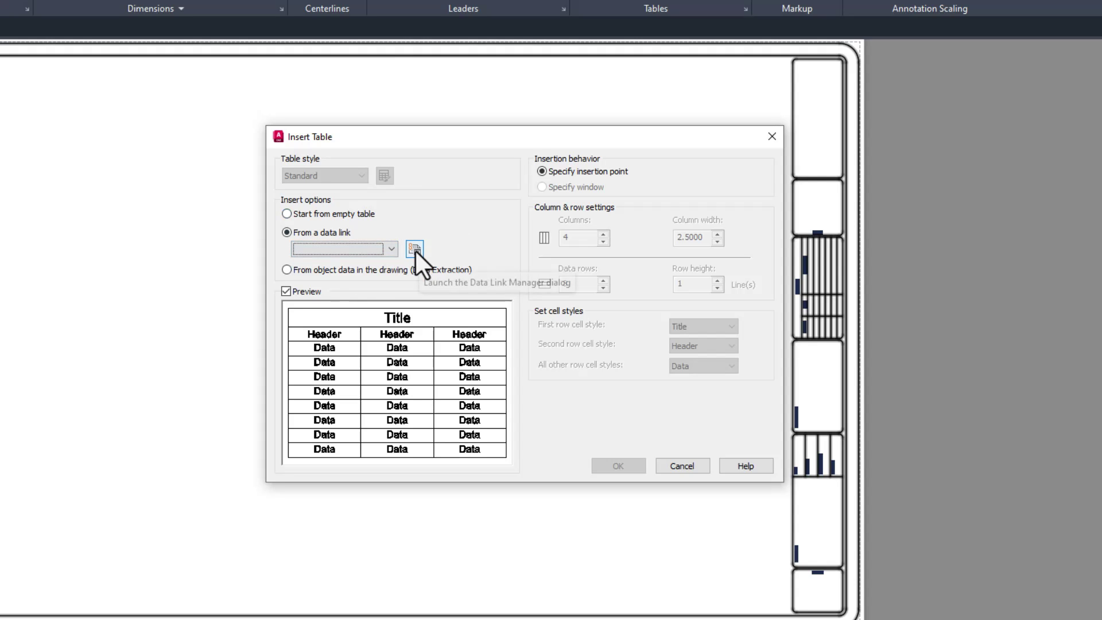
{"action": "left_click", "coordinate": [414, 249]}
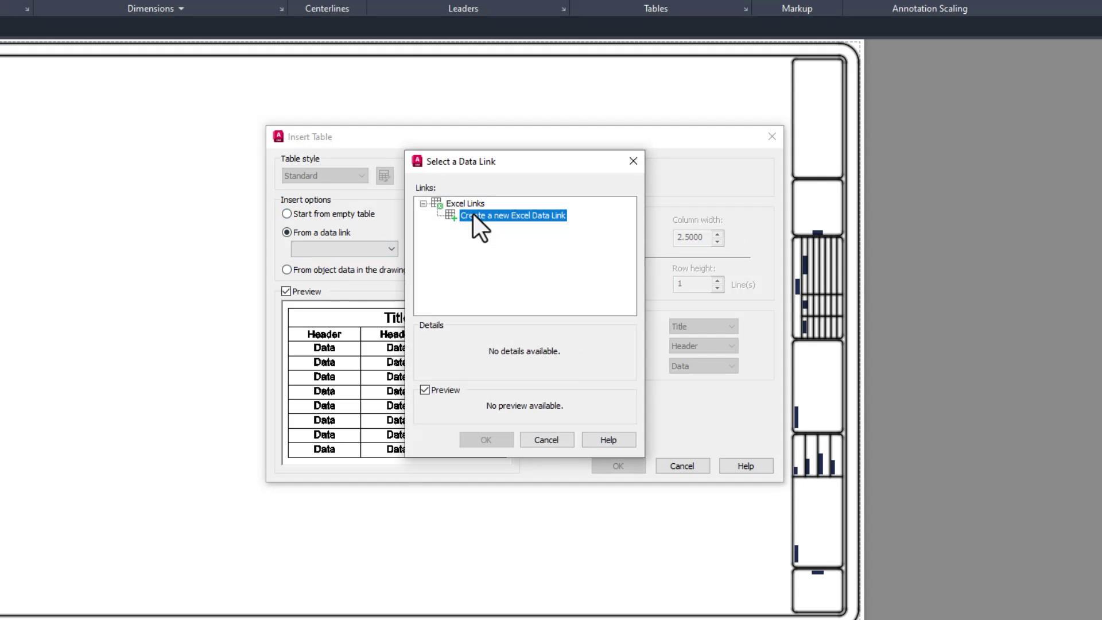
Create a named Excel data link to Tree Table.xlsx's entire Sheet1 with relative path as the table source
{"action": "left_click", "coordinate": [473, 215]}
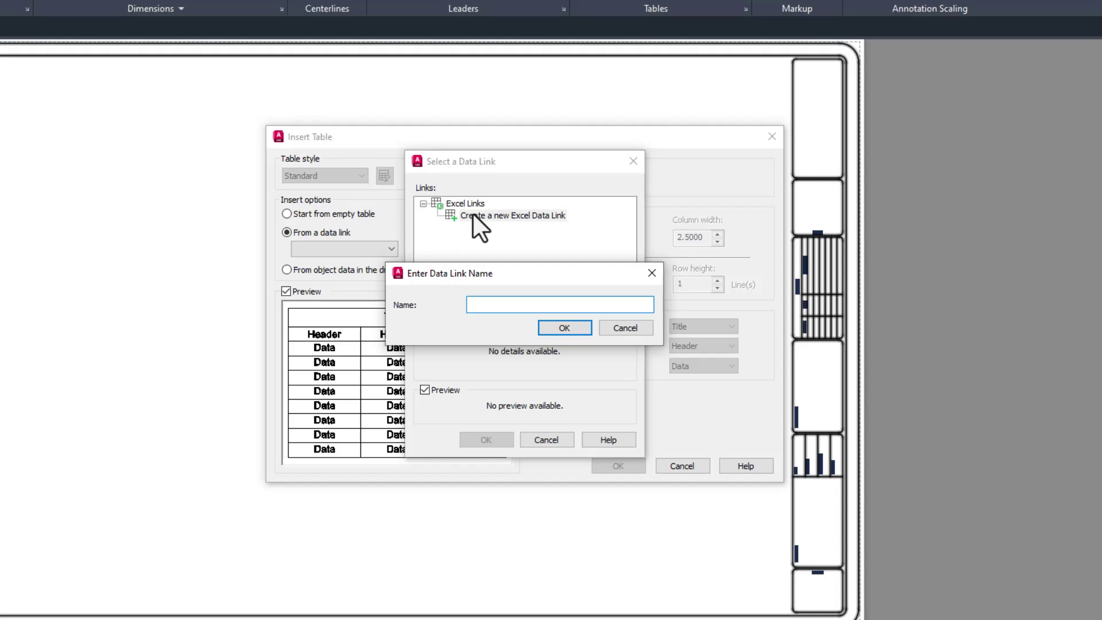
{"action": "type", "text": "Jio"}
{"action": "type", "text": "mmy"}
{"action": "left_click", "coordinate": [561, 328]}
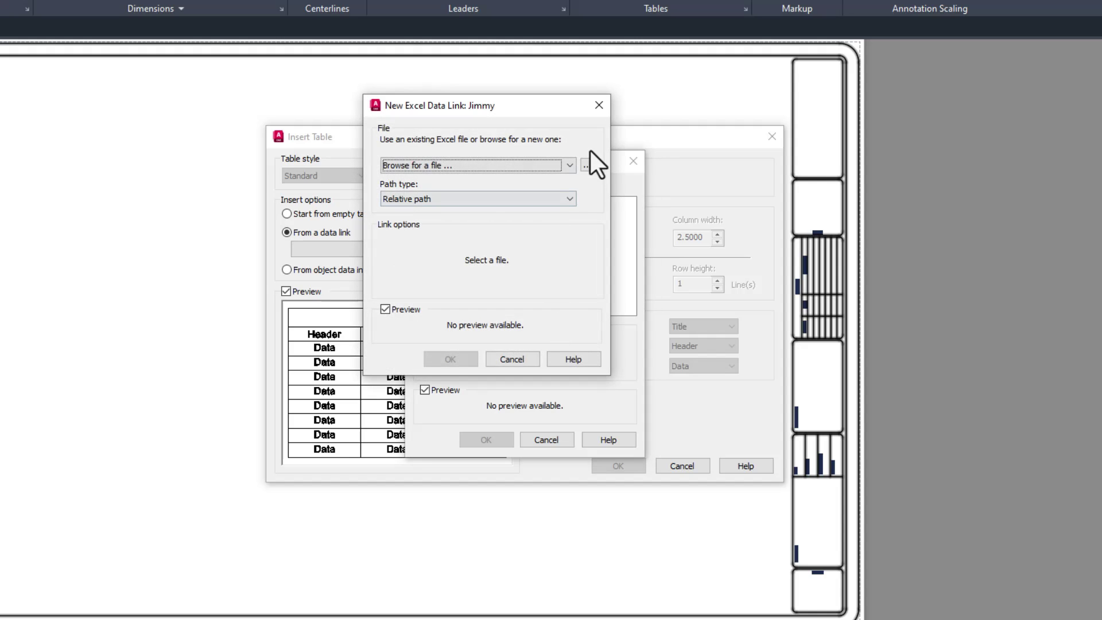
{"action": "left_click", "coordinate": [586, 165]}
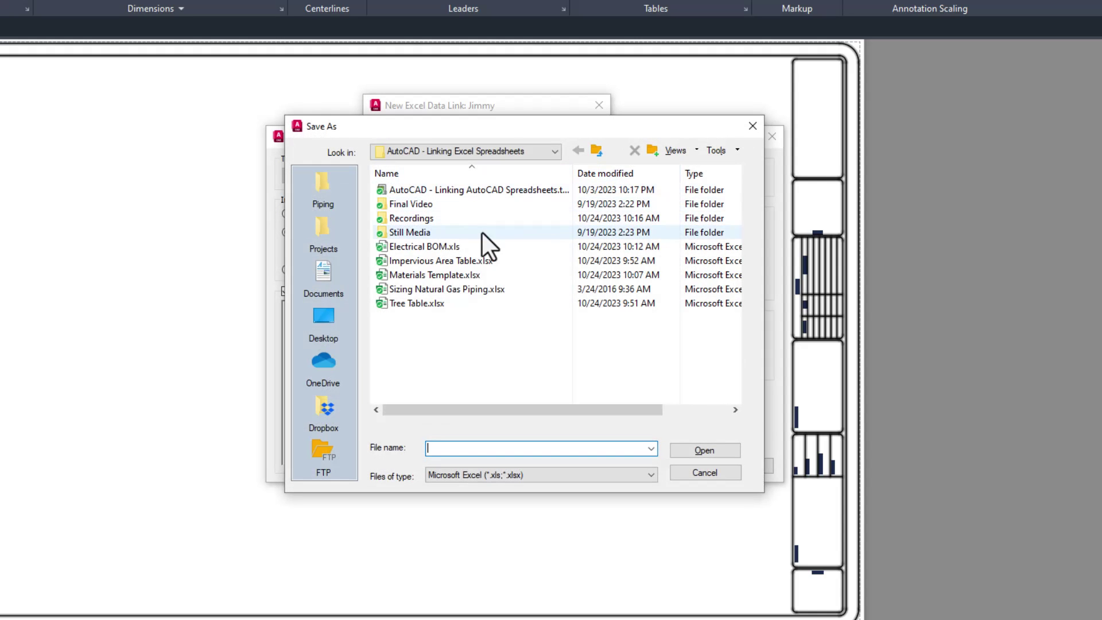
{"action": "left_click", "coordinate": [411, 304]}
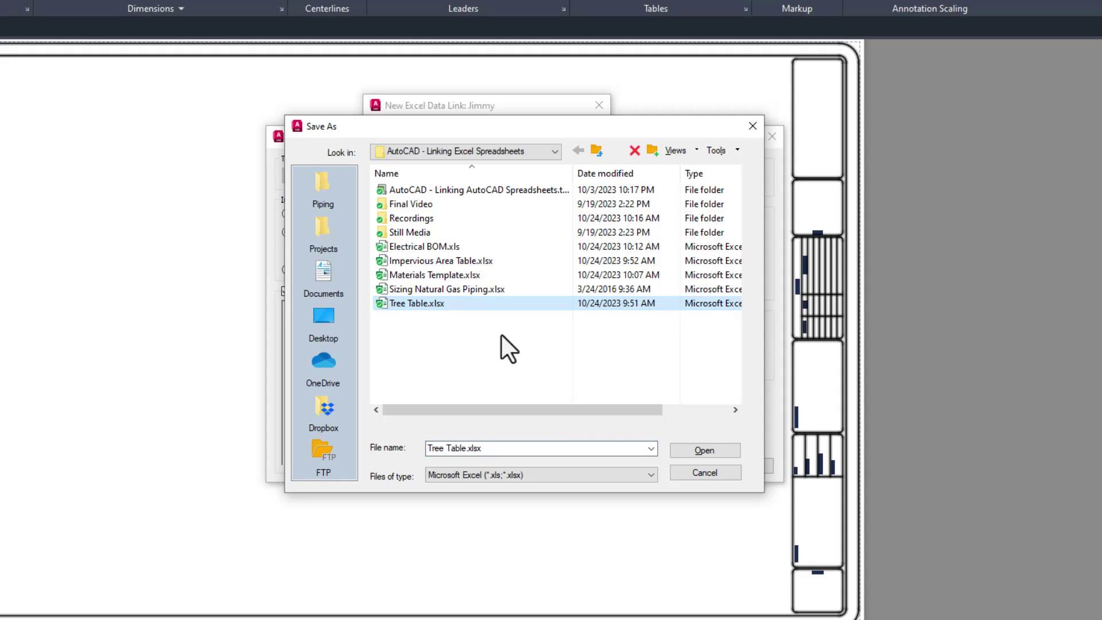
{"action": "left_click", "coordinate": [707, 451]}
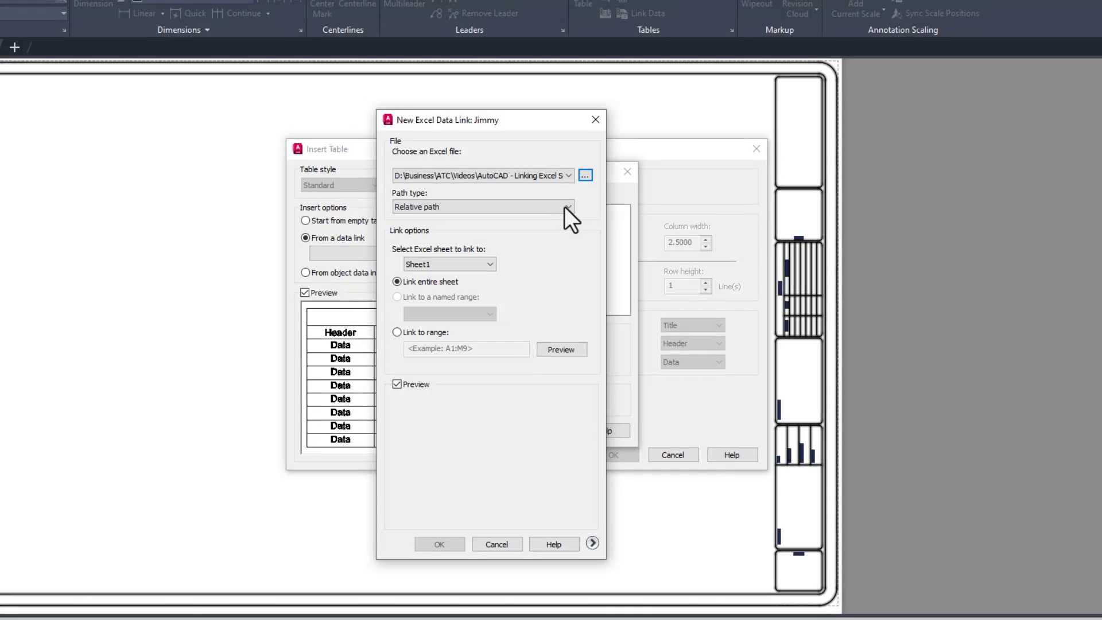
{"action": "left_click", "coordinate": [564, 206]}
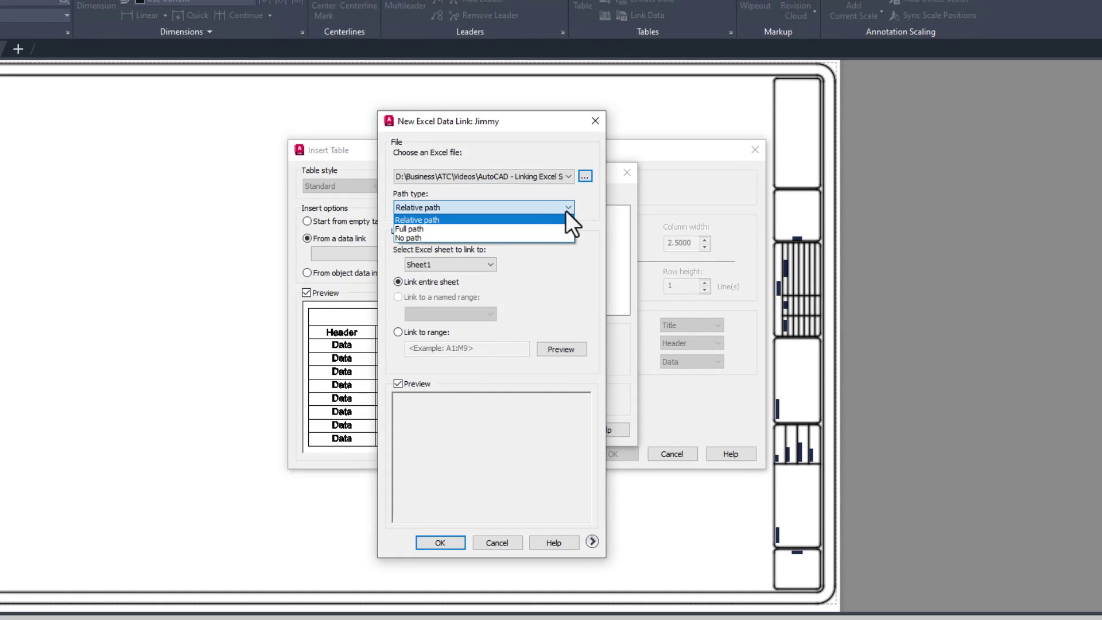
{"action": "left_click", "coordinate": [456, 219]}
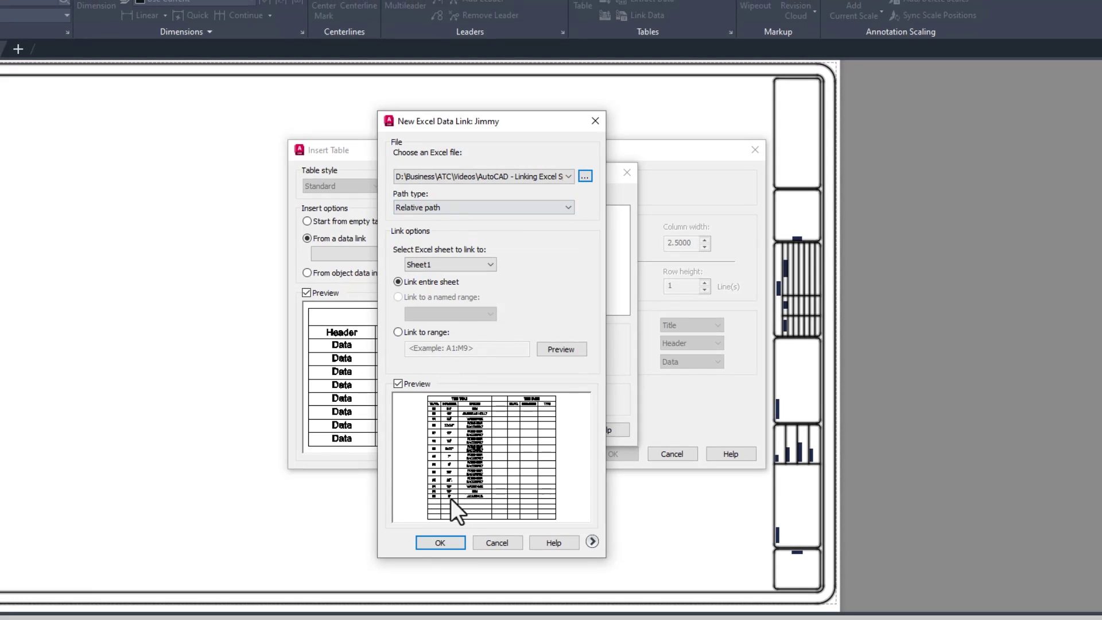
{"action": "left_click", "coordinate": [446, 542]}
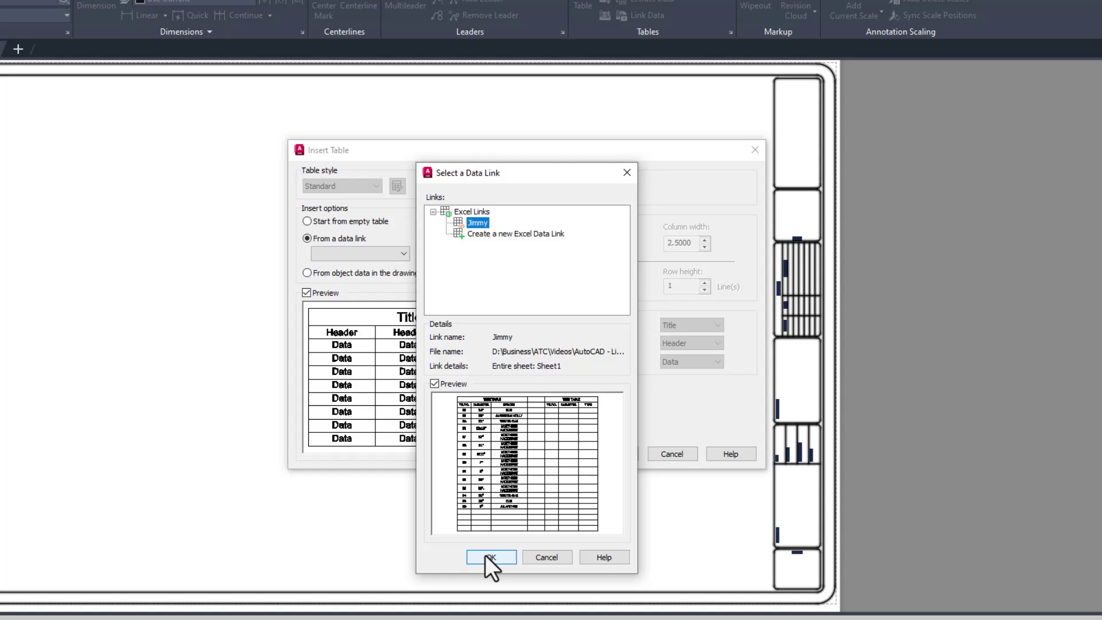
{"action": "left_click", "coordinate": [488, 556]}
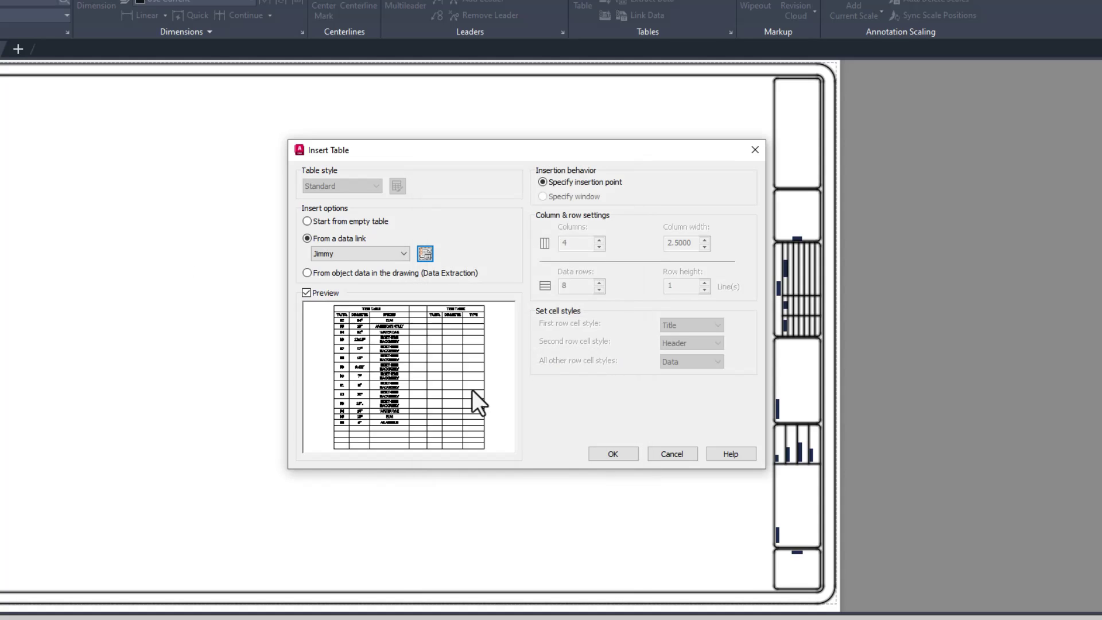
Place the linked tree table at the layout's top-left, then review and close the table style settings
{"action": "left_click", "coordinate": [612, 453]}
{"action": "left_click", "coordinate": [44, 103]}
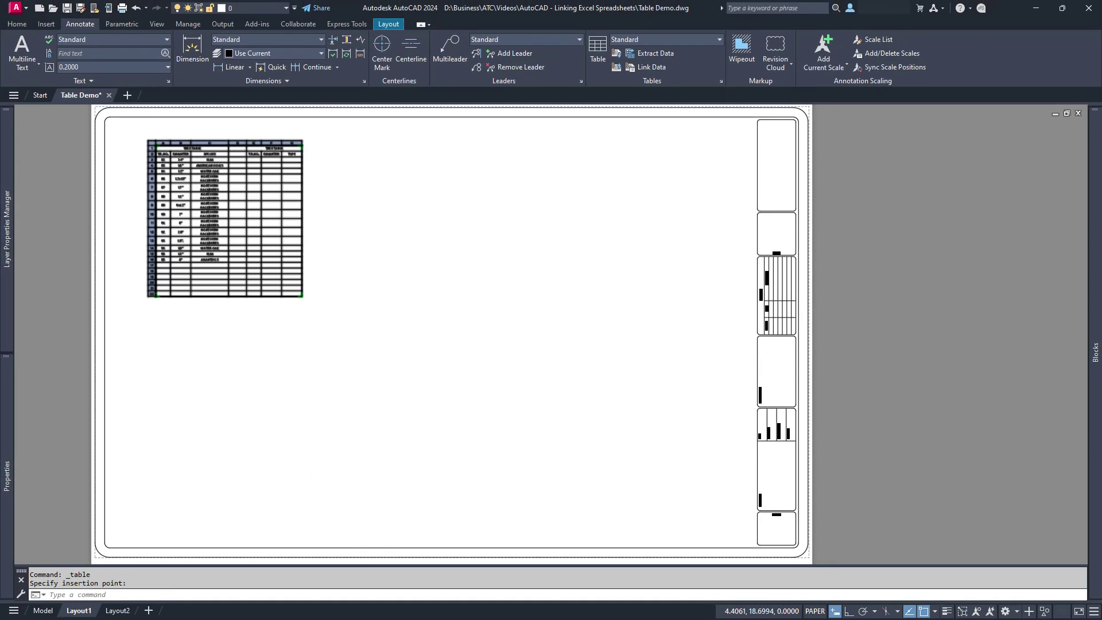
{"action": "scroll", "coordinate": [188, 159], "scroll_direction": "up", "scroll_amount": 4}
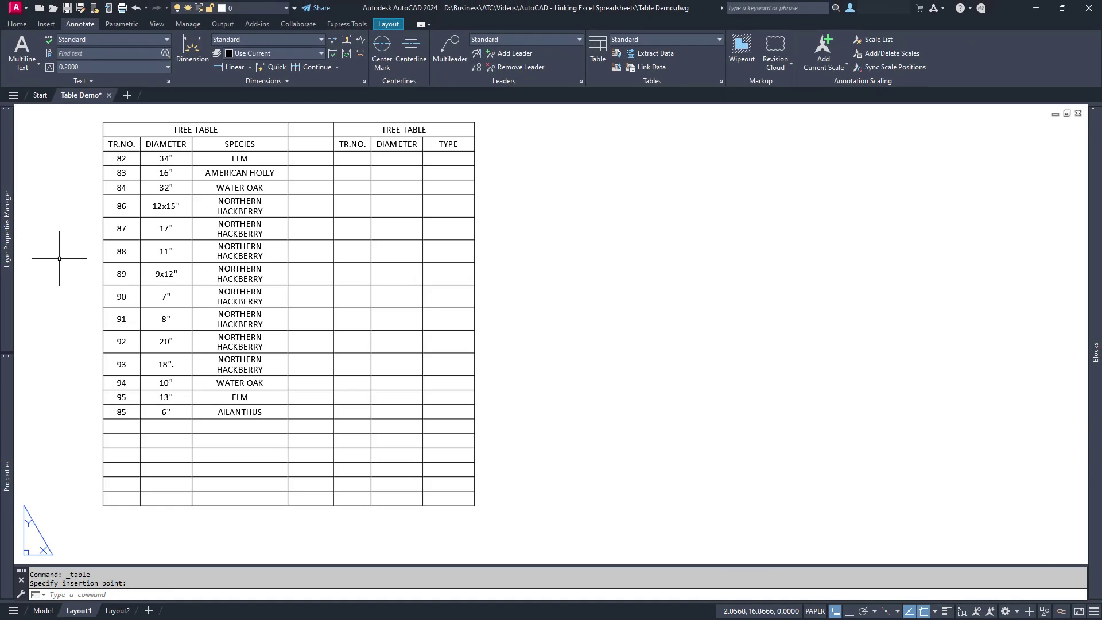
{"action": "scroll", "coordinate": [59, 258], "scroll_direction": "down", "scroll_amount": 3}
{"action": "left_click", "coordinate": [721, 81]}
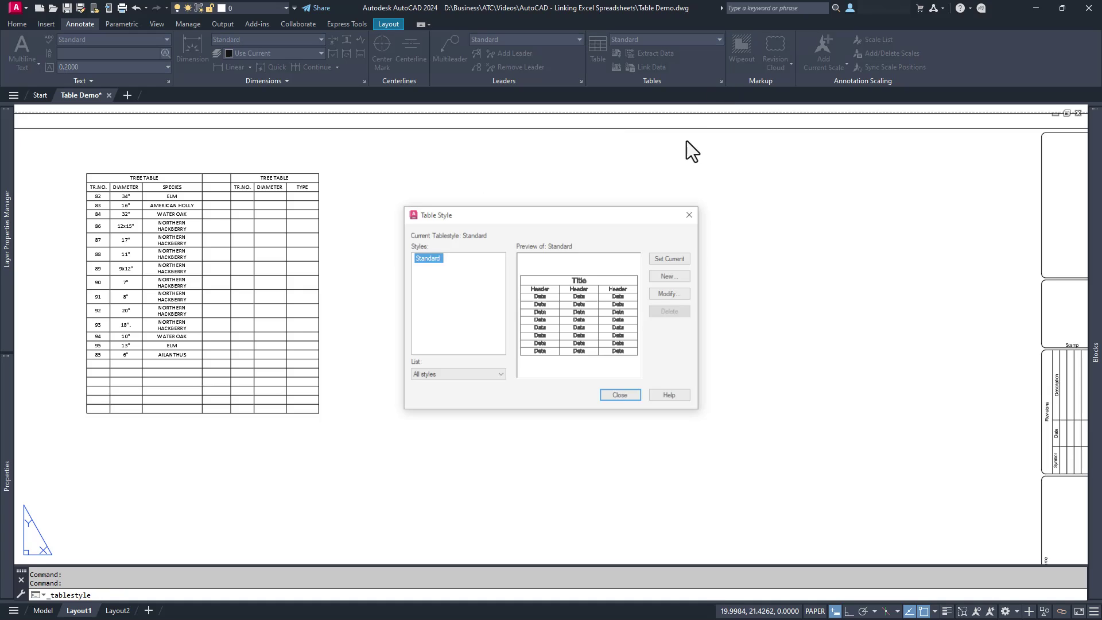
{"action": "left_click", "coordinate": [624, 395]}
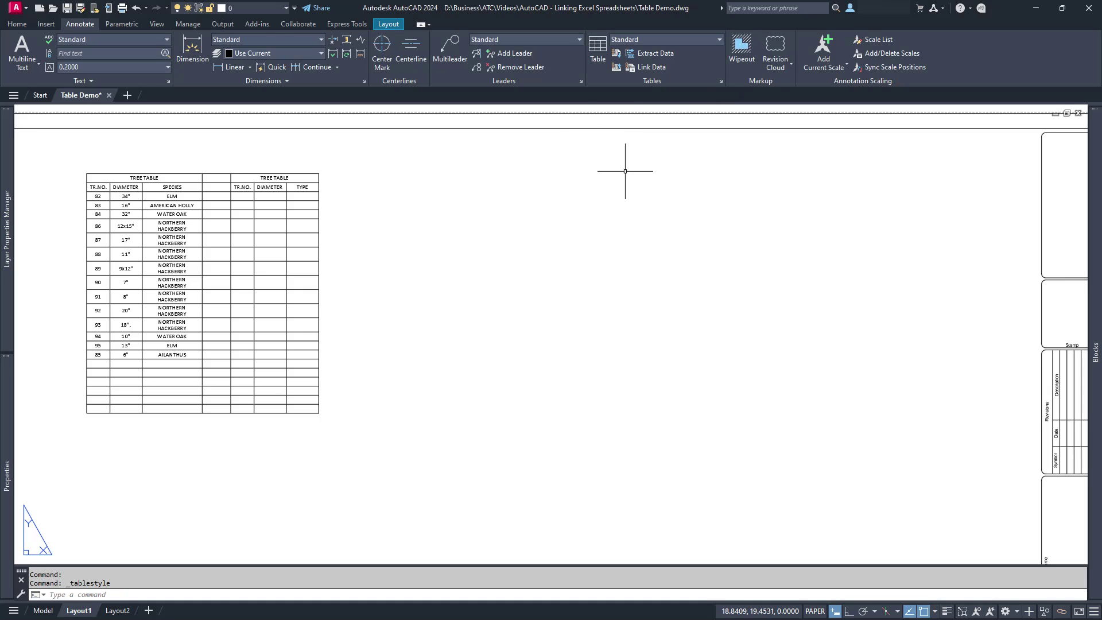
Start another data-link table with a new 'no Format' Excel link to Tree Table.xlsx
{"action": "left_click", "coordinate": [598, 47]}
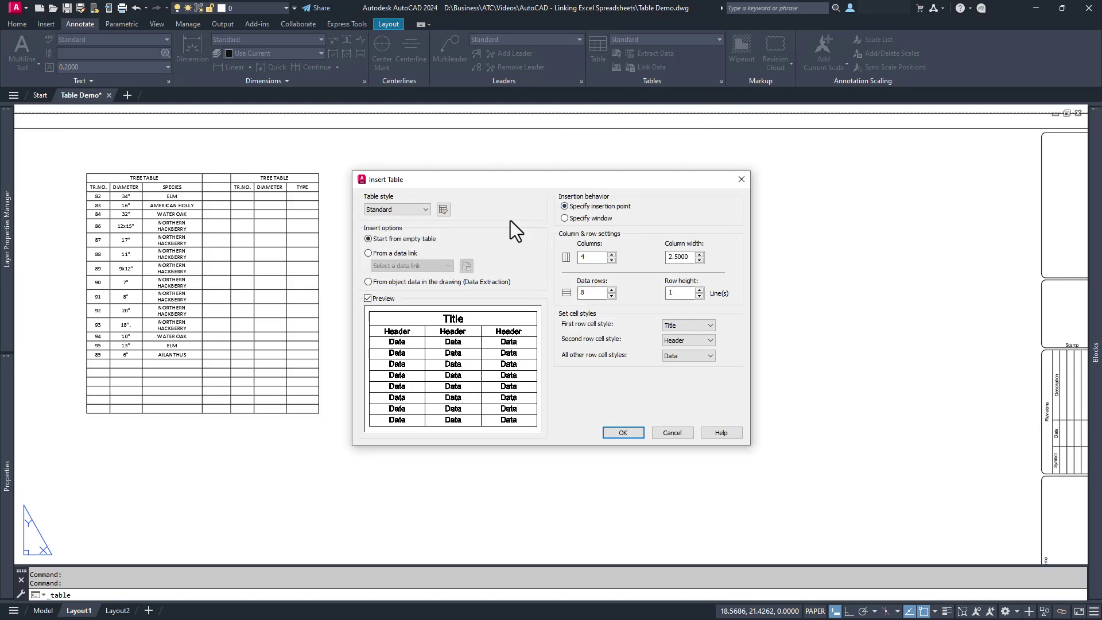
{"action": "left_click", "coordinate": [397, 252]}
{"action": "left_click", "coordinate": [463, 266]}
{"action": "left_click", "coordinate": [523, 249]}
{"action": "type", "text": "Jimmy no Format"}
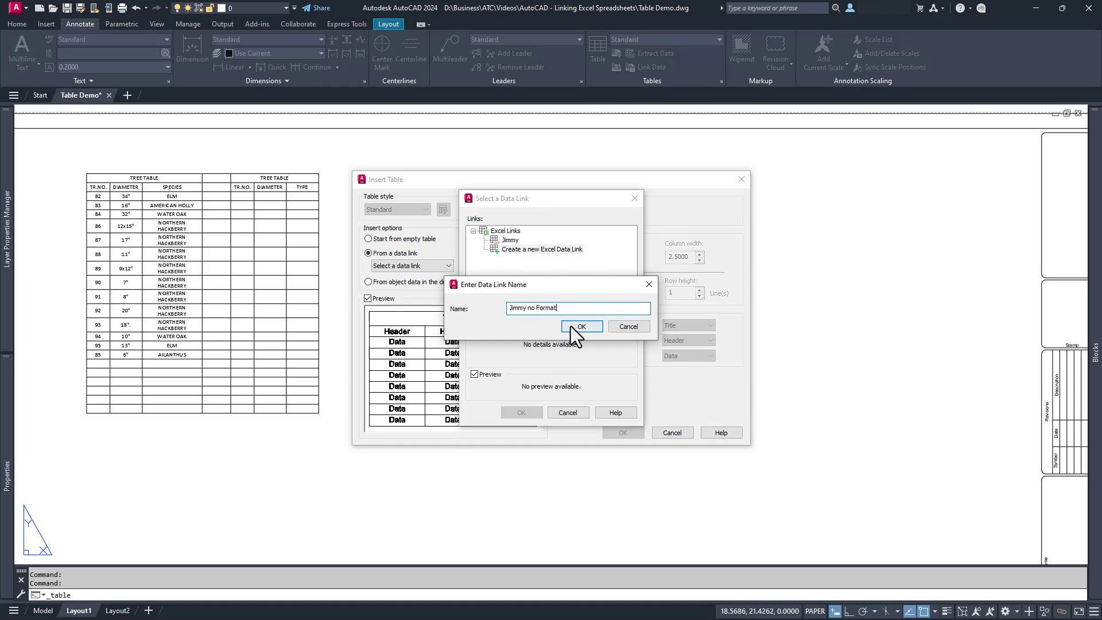
{"action": "left_click", "coordinate": [572, 327]}
{"action": "left_click", "coordinate": [600, 200]}
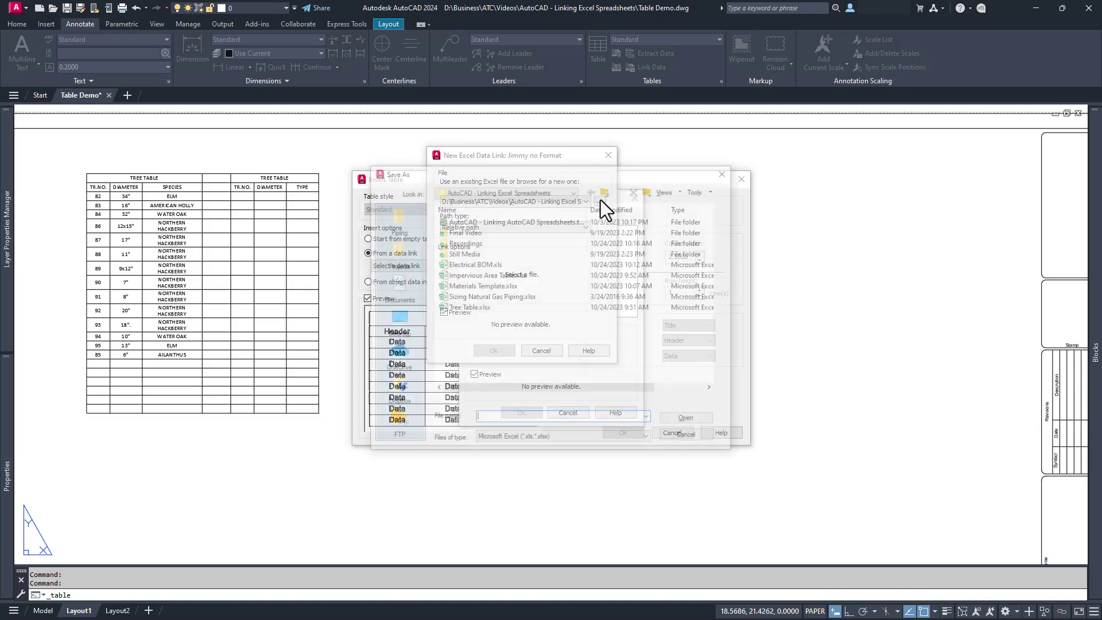
{"action": "left_click", "coordinate": [492, 308]}
{"action": "left_click", "coordinate": [676, 419]}
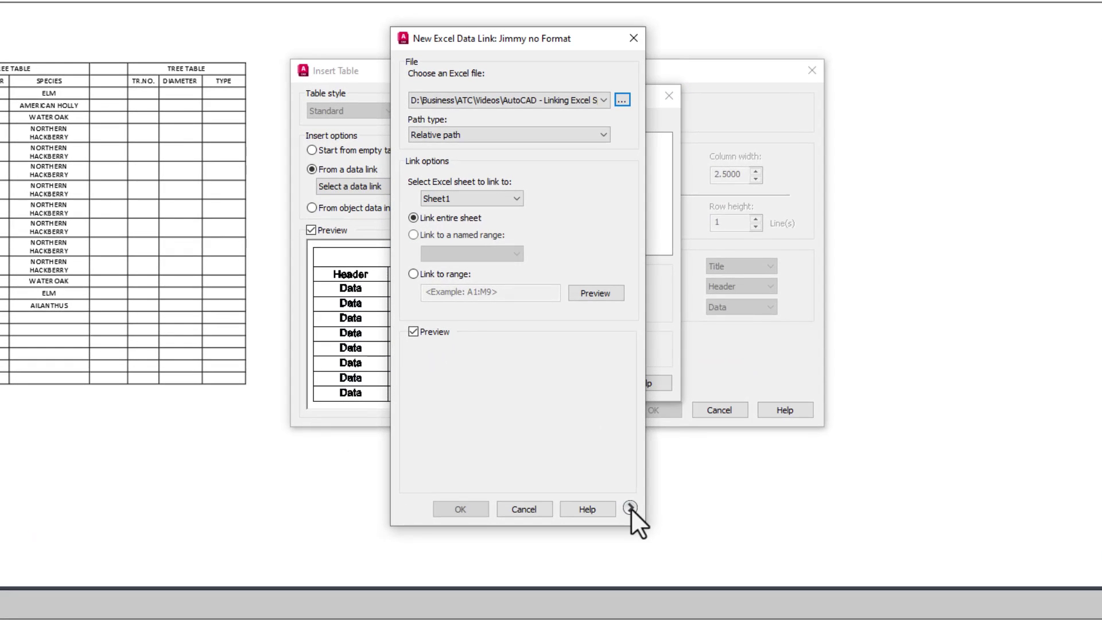
Turn off Use Excel formatting and place the linked table to the right of the original
{"action": "left_click", "coordinate": [630, 508]}
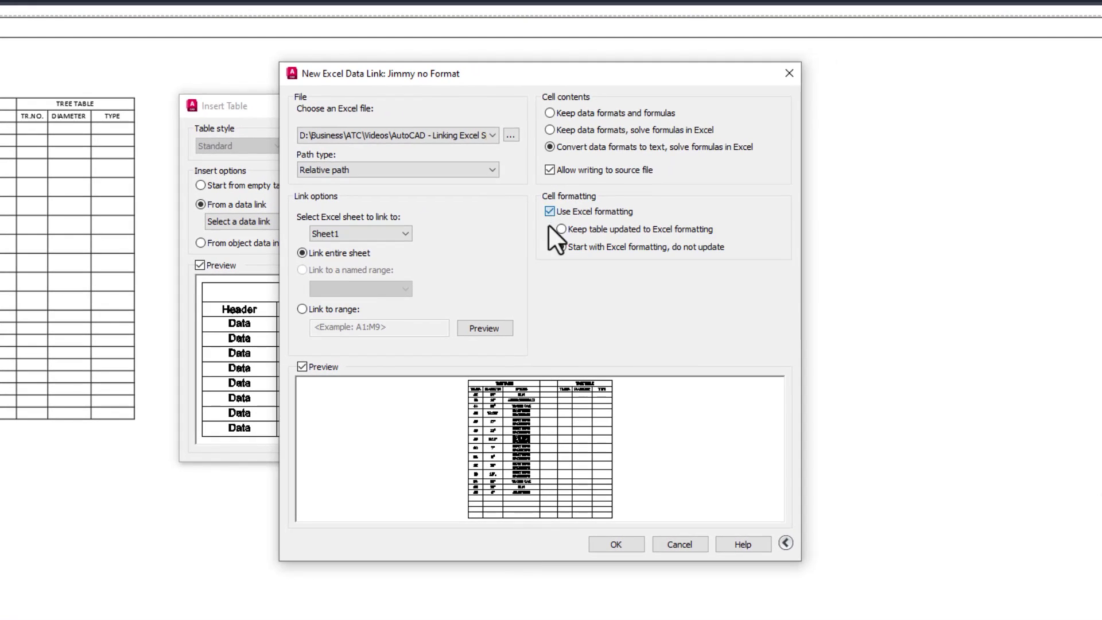
{"action": "left_click", "coordinate": [549, 211]}
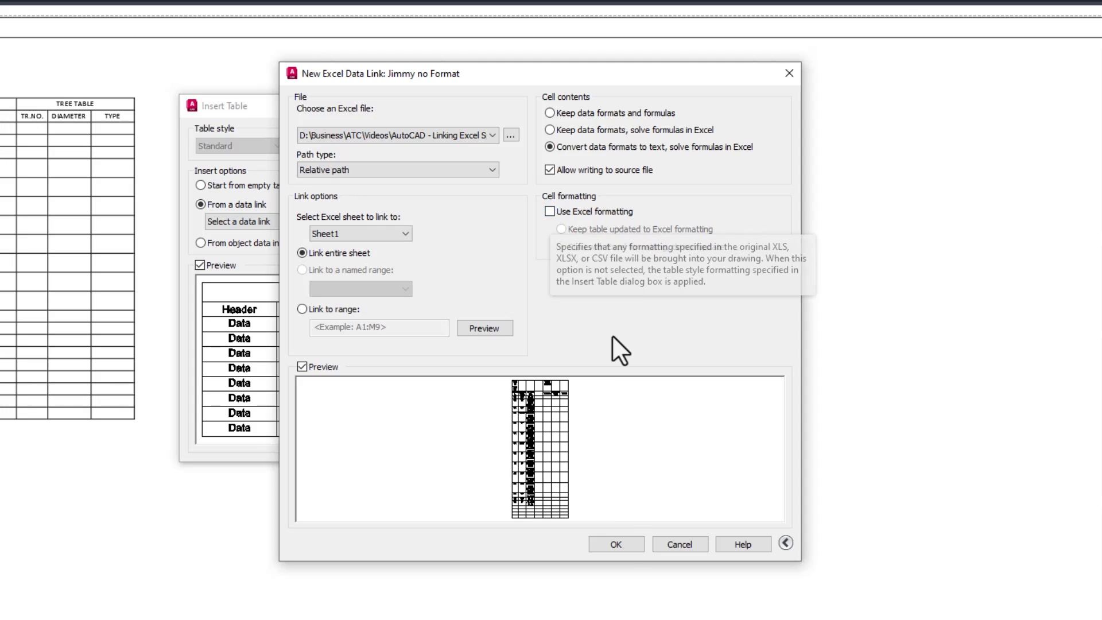
{"action": "left_click", "coordinate": [616, 544]}
{"action": "left_click", "coordinate": [413, 558]}
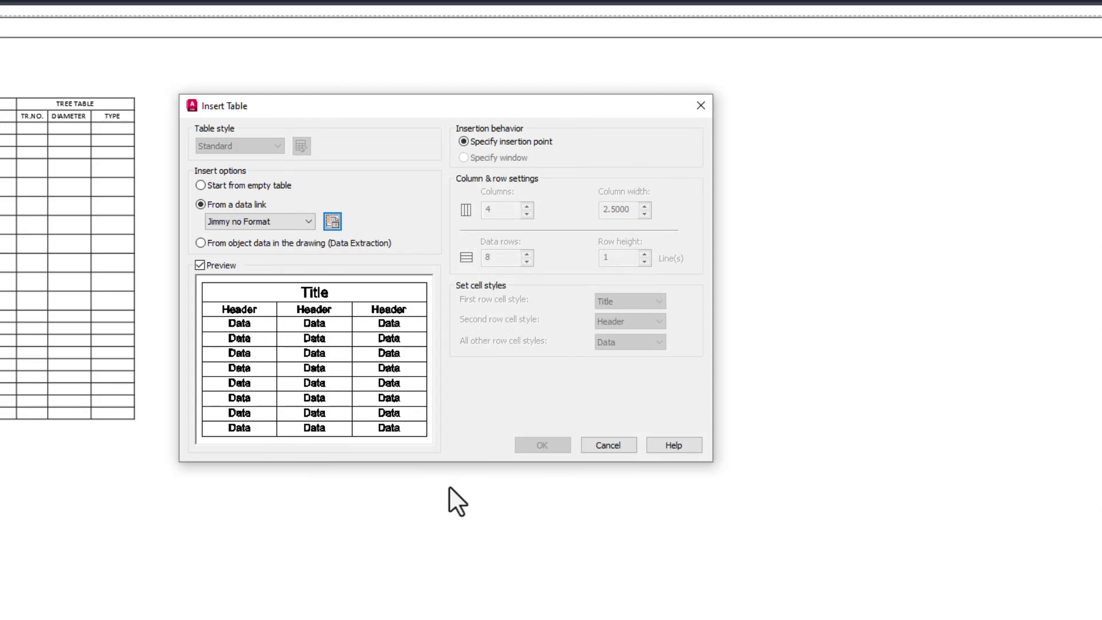
{"action": "left_click", "coordinate": [544, 444]}
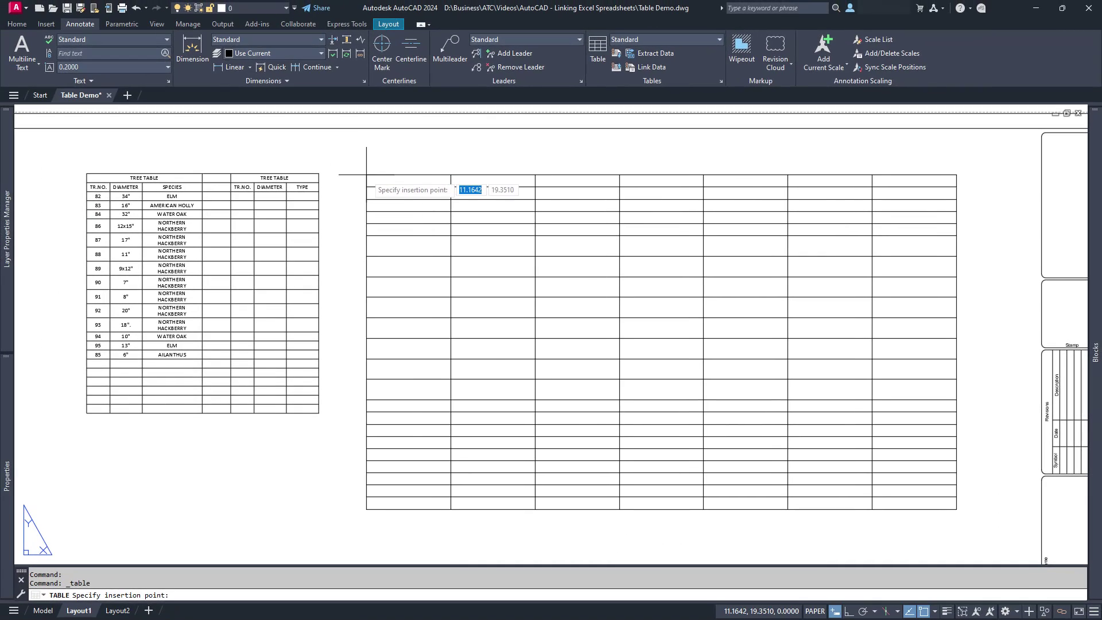
{"action": "left_click", "coordinate": [366, 174]}
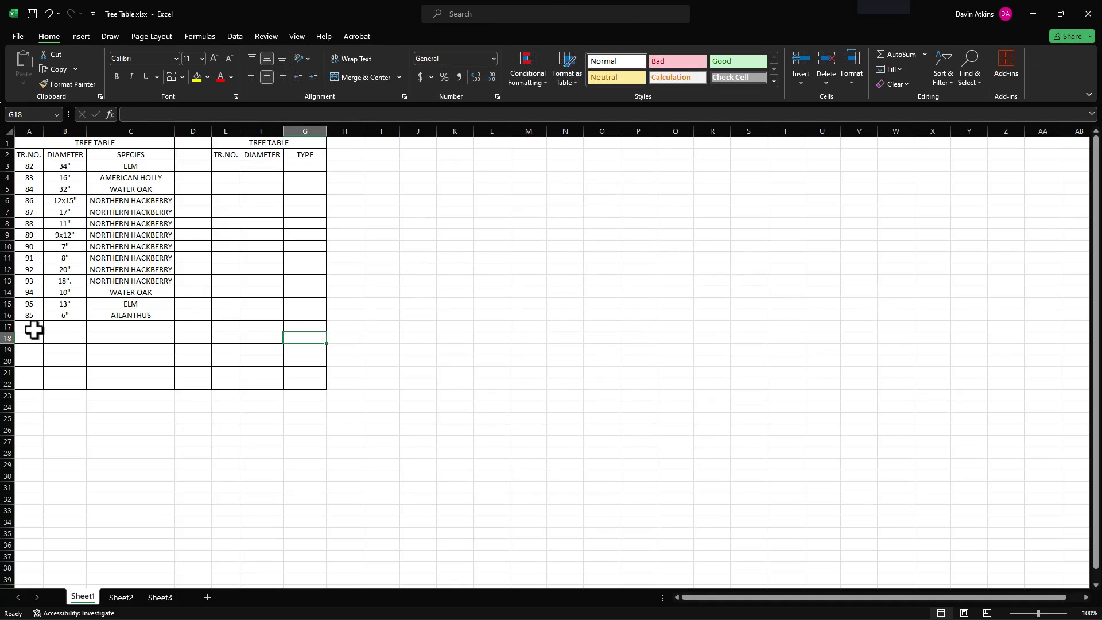
Enter diameter 12" and species BIG TREE for tree 97 in row 17
{"action": "left_click", "coordinate": [65, 327]}
{"action": "type", "text": "12\""}
{"action": "key", "text": "Tab"}
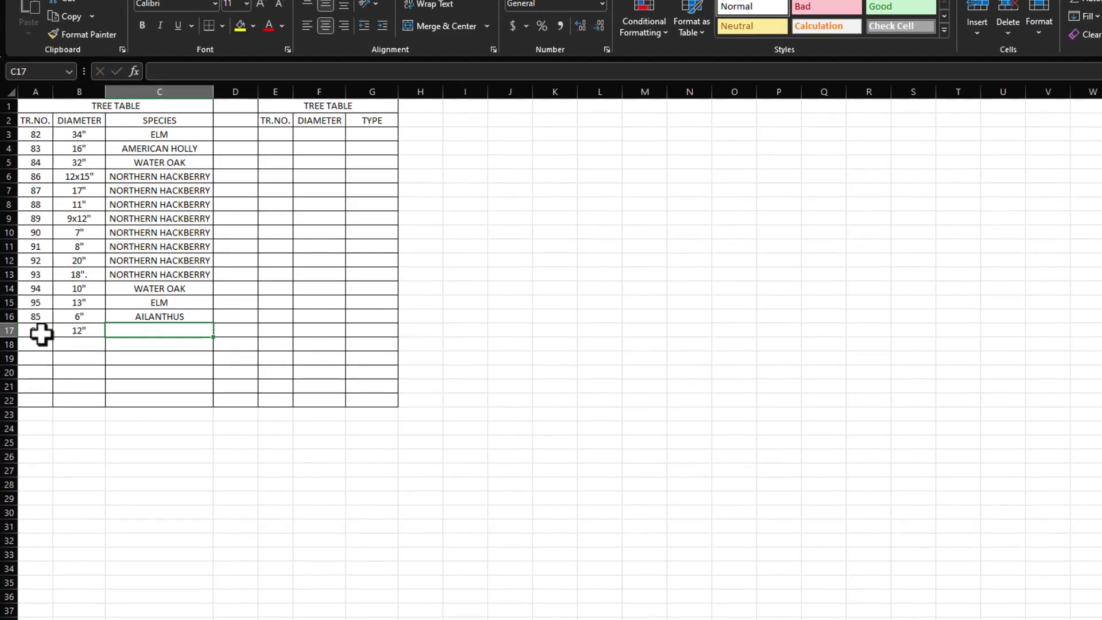
{"action": "key", "text": "F2"}
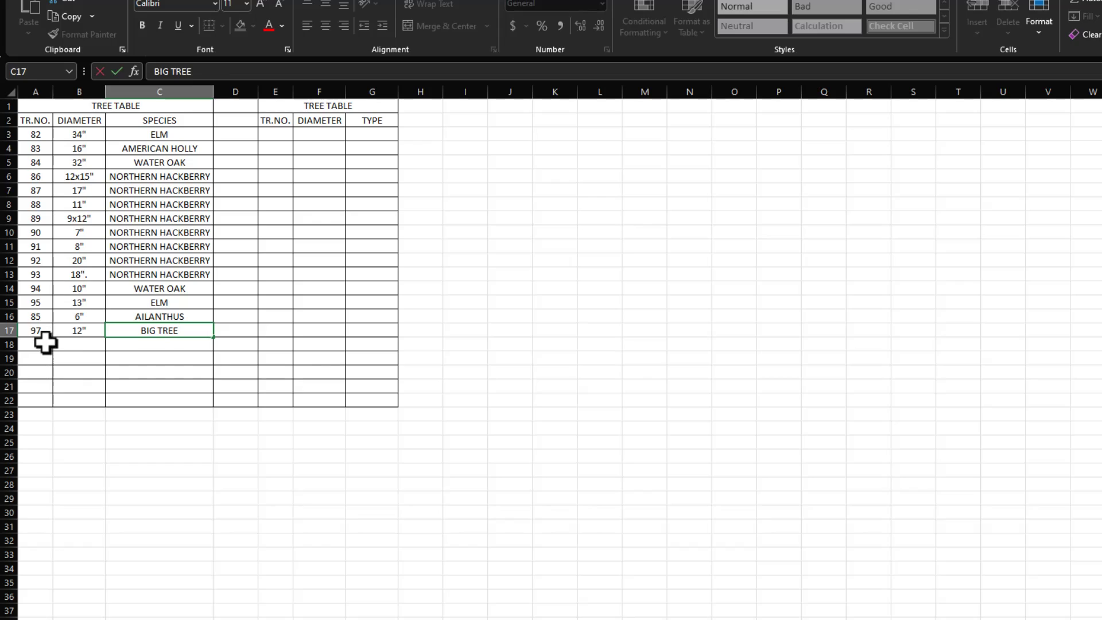
{"action": "key", "text": "Return"}
{"action": "left_click", "coordinate": [200, 233]}
Sort the tree rows A3:C17 ascending by TR.NO
{"action": "left_click_drag", "start_coordinate": [27, 163], "coordinate": [144, 327]}
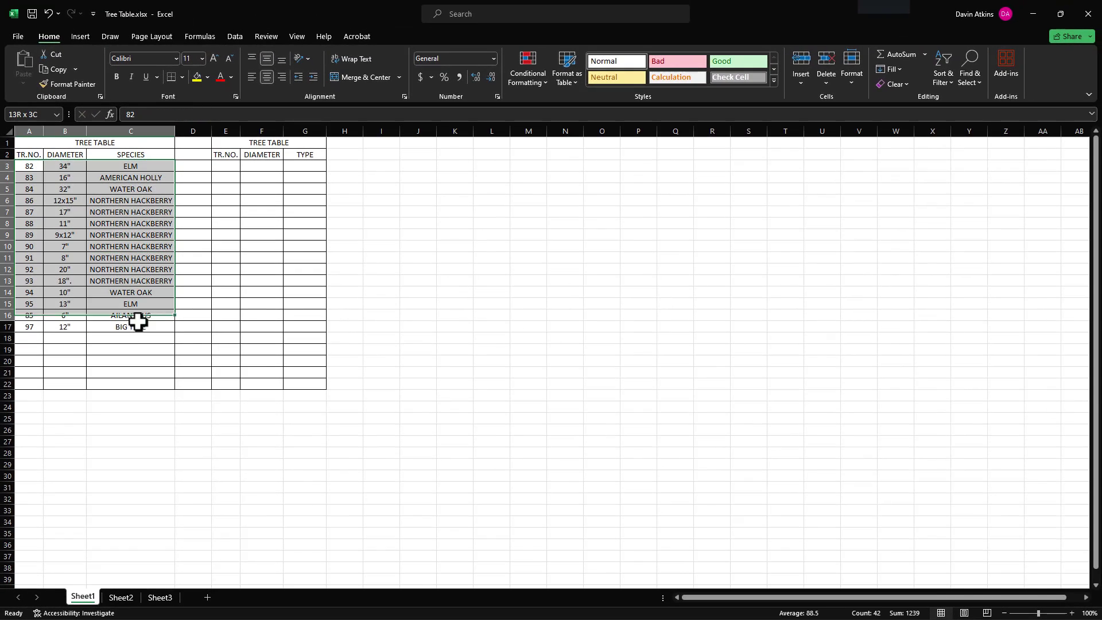
{"action": "left_click", "coordinate": [957, 73]}
{"action": "left_click", "coordinate": [977, 95]}
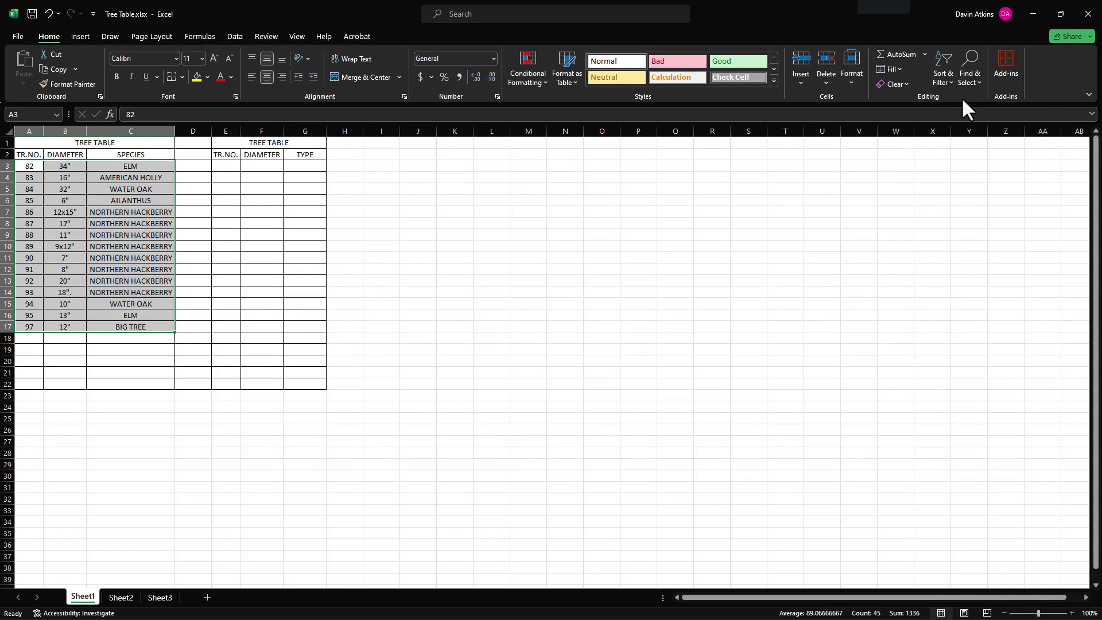
{"action": "left_click", "coordinate": [225, 271]}
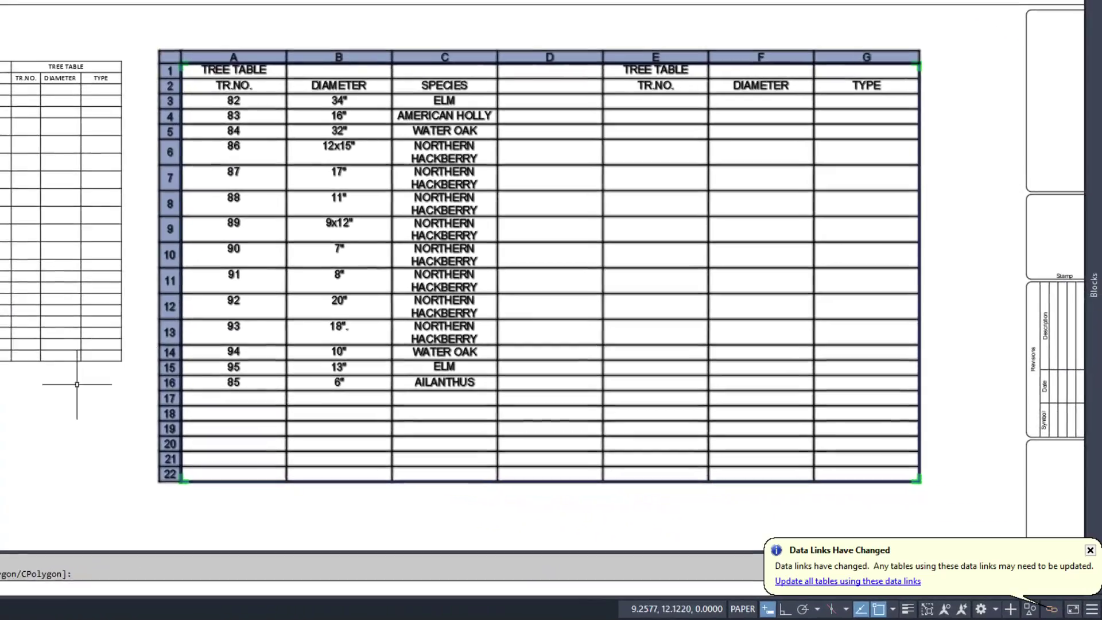
Update all linked tables from the changed spreadsheet and download source data into the left tree table
{"action": "key", "text": "Escape"}
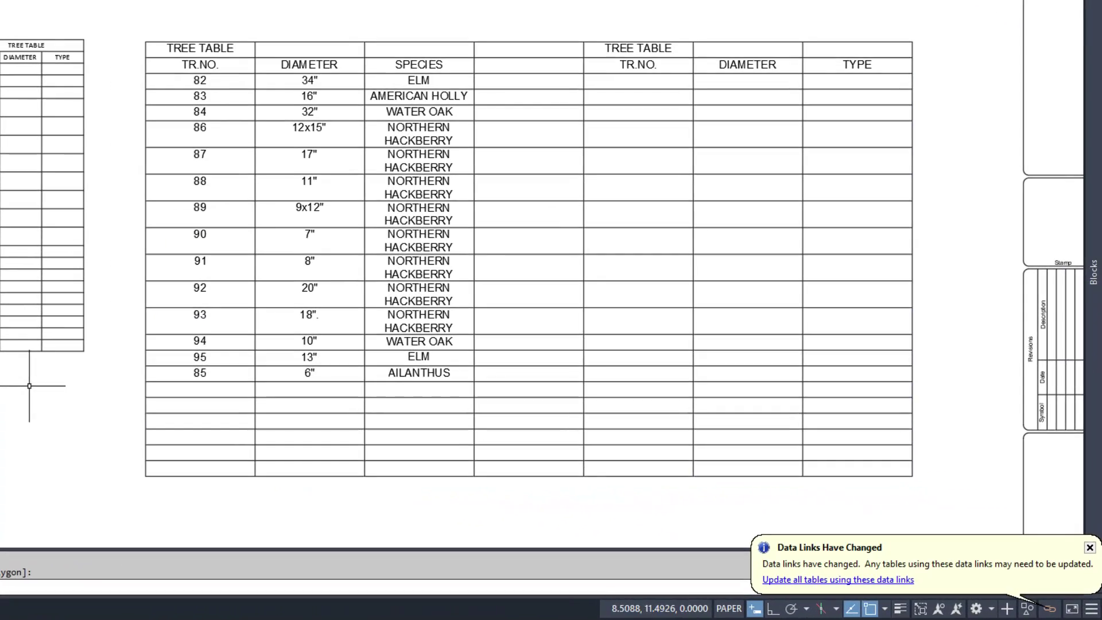
{"action": "left_click", "coordinate": [819, 580]}
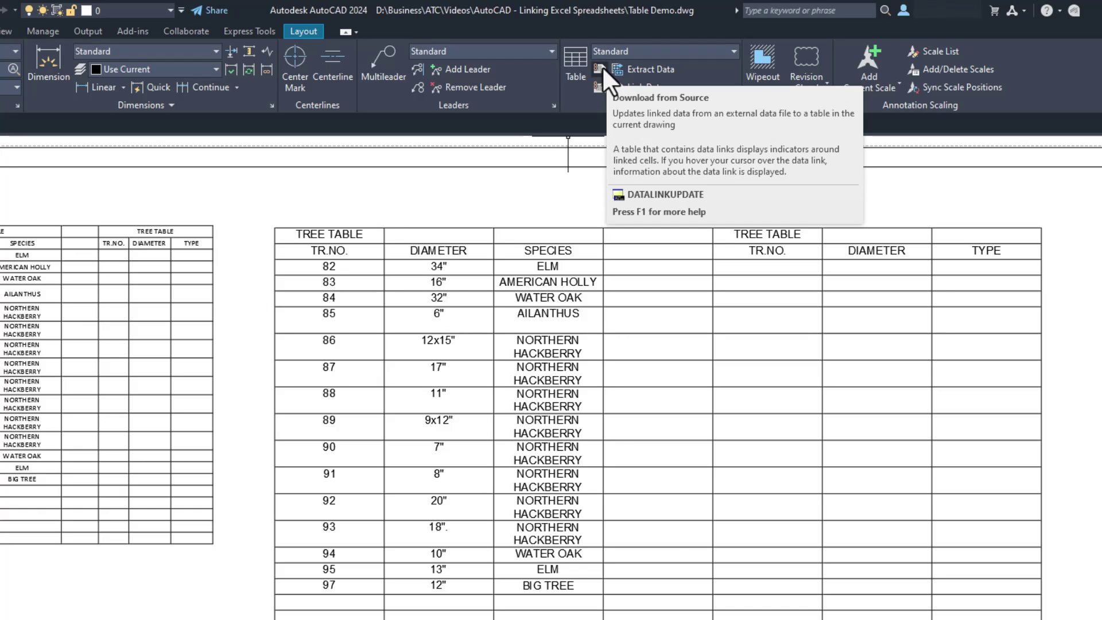
{"action": "left_click", "coordinate": [601, 67]}
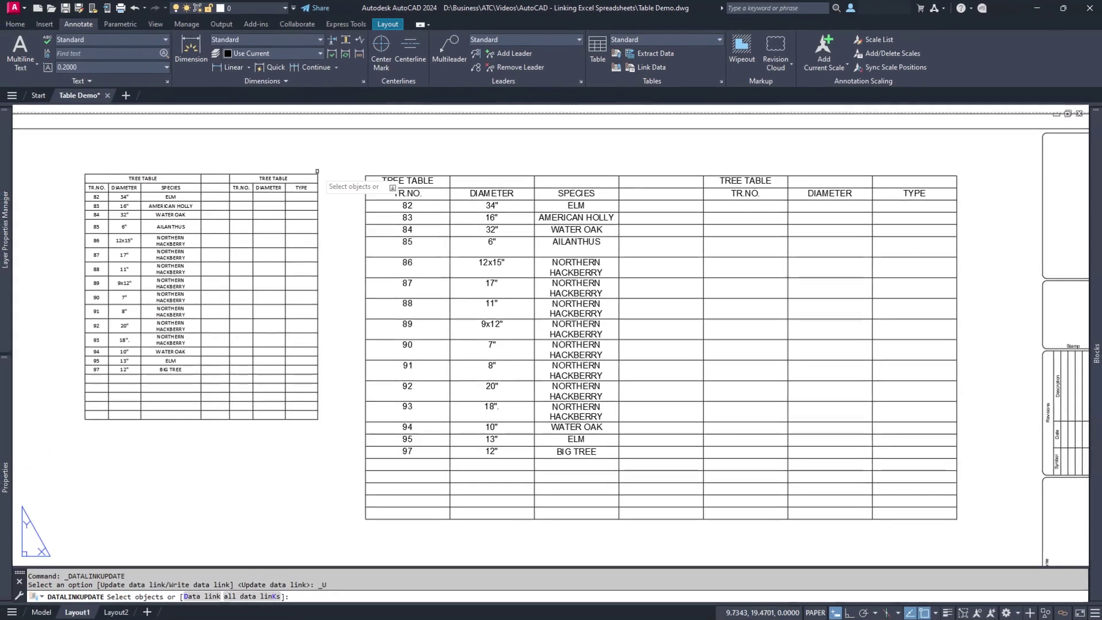
{"action": "left_click", "coordinate": [317, 172]}
{"action": "key", "text": "Return"}
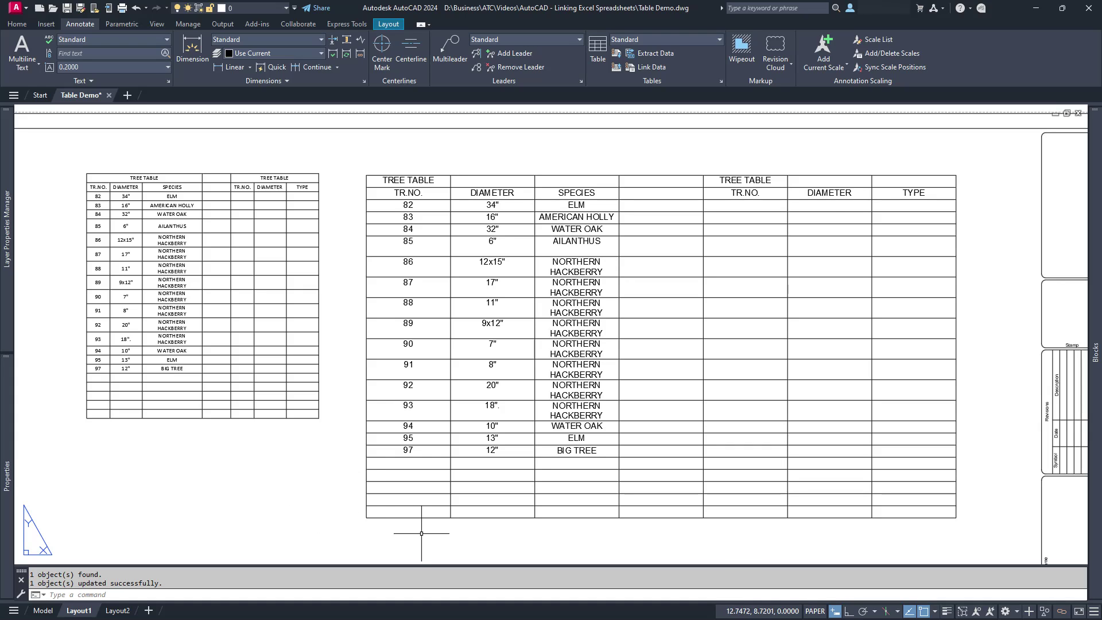
Window-select and delete the right-hand tree table, then centre the view on the remaining table
{"action": "left_click", "coordinate": [427, 536]}
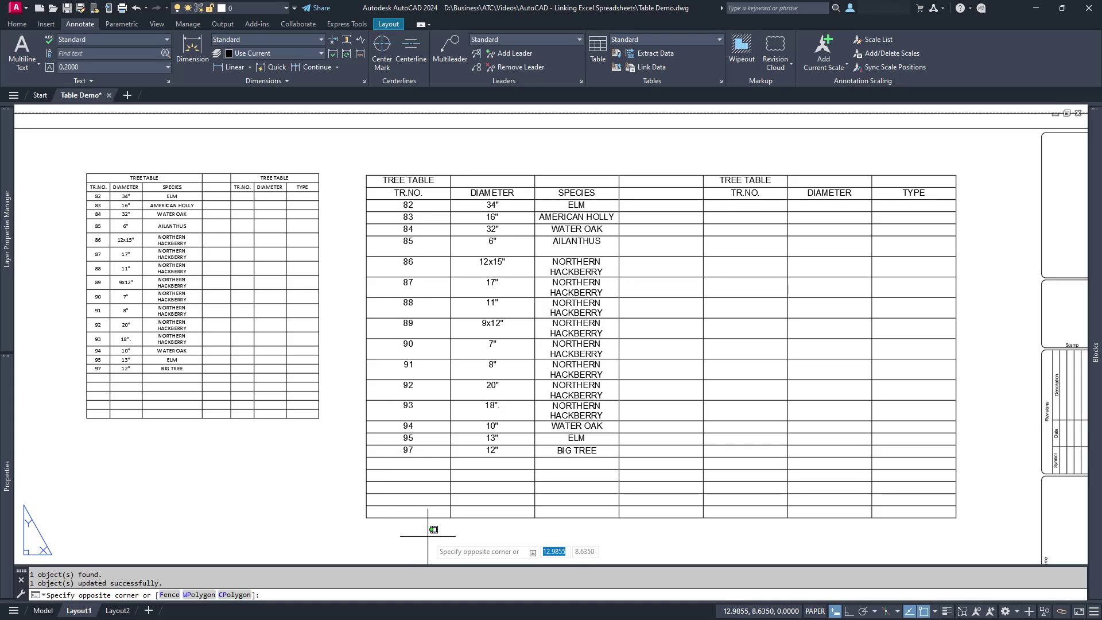
{"action": "left_click", "coordinate": [394, 505]}
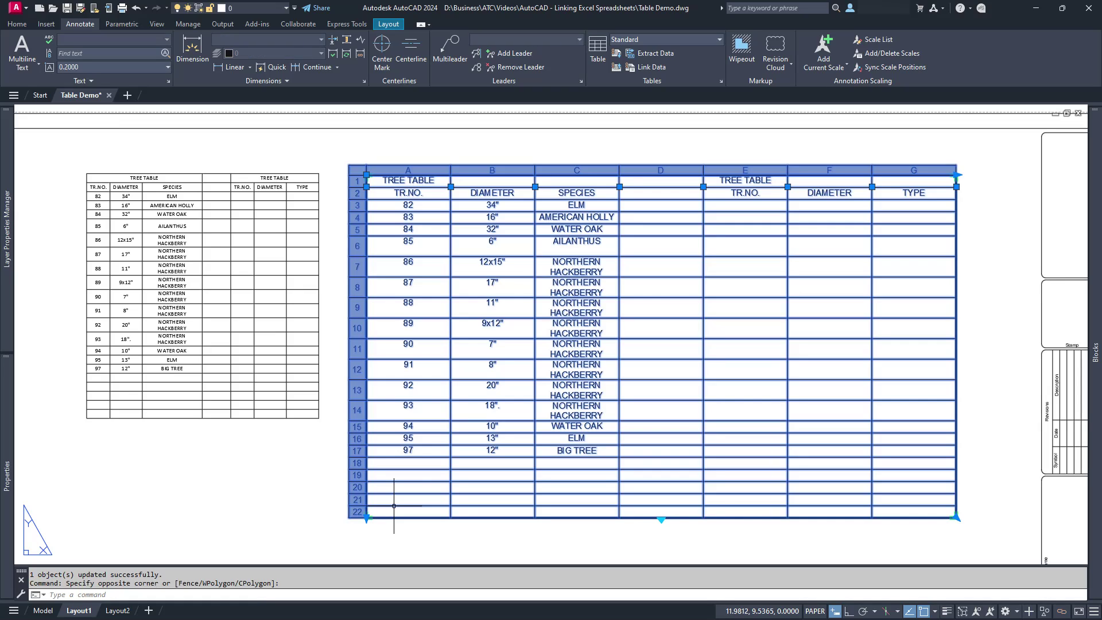
{"action": "key", "text": "Delete"}
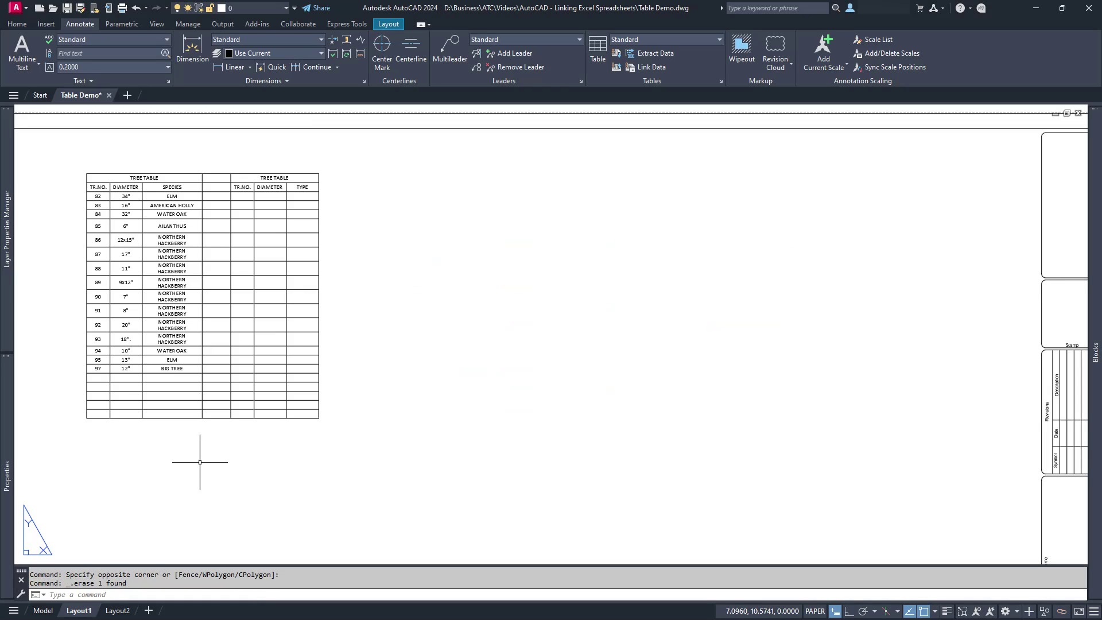
{"action": "scroll", "coordinate": [76, 361], "scroll_direction": "up", "scroll_amount": 2}
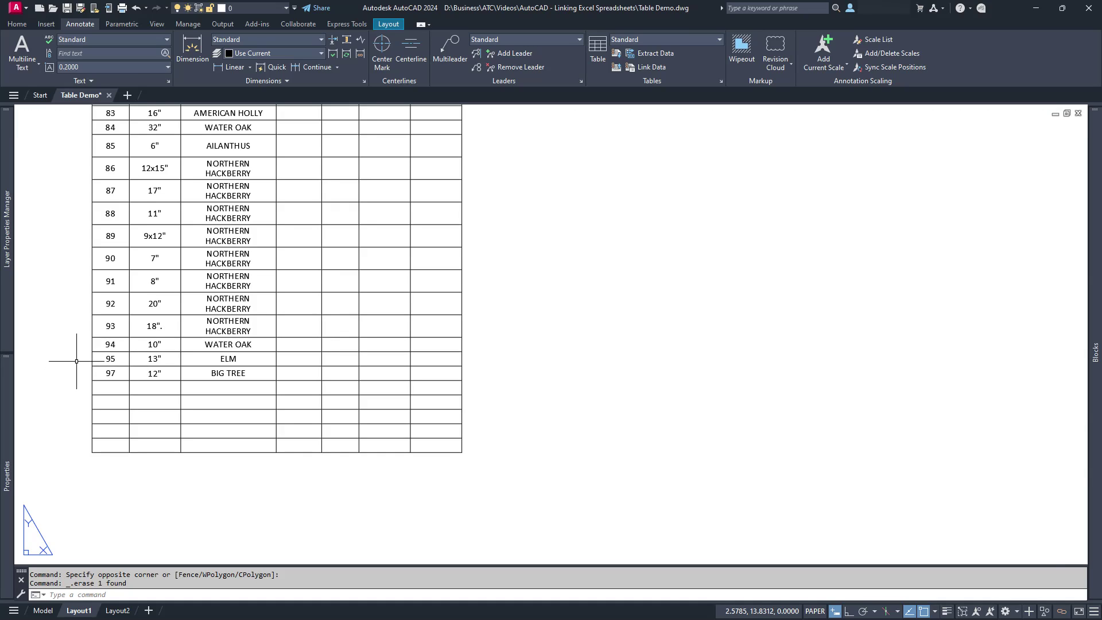
{"action": "scroll", "coordinate": [77, 361], "scroll_direction": "up", "scroll_amount": 2}
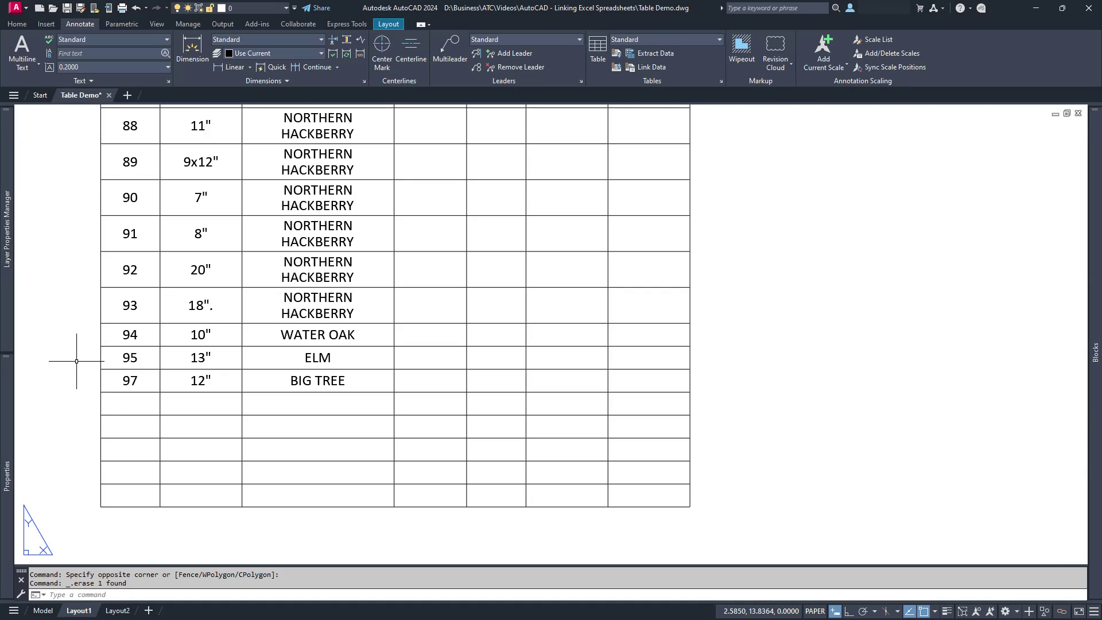
{"action": "middle_click_drag", "start_coordinate": [84, 386], "coordinate": [186, 350]}
Unlock the first cell of row 18 and enter tree number 98
{"action": "left_click", "coordinate": [251, 369]}
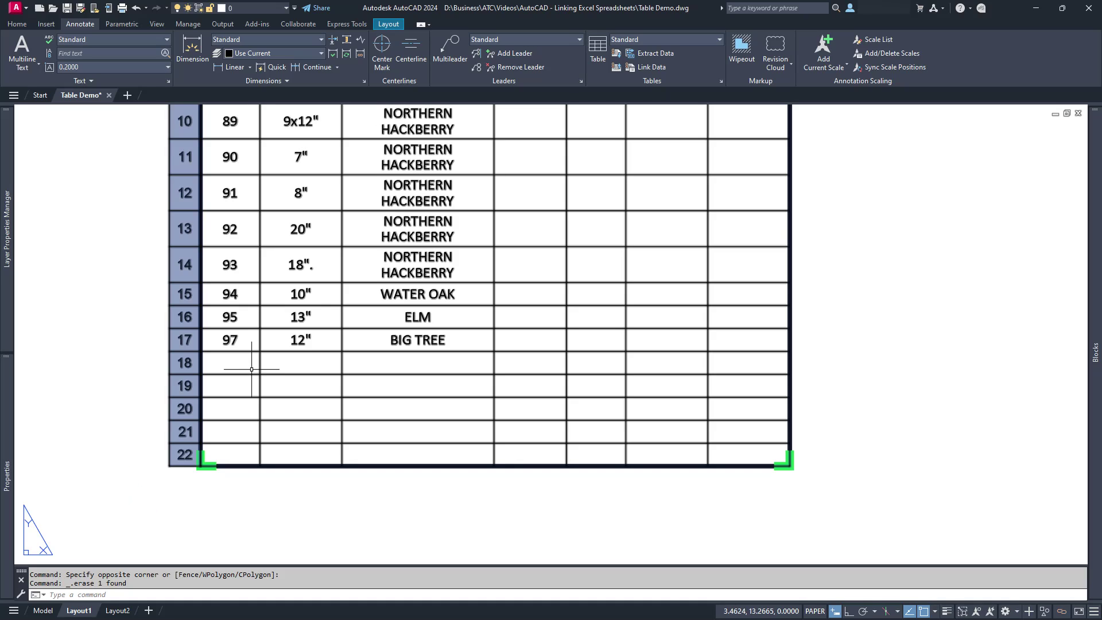
{"action": "left_click", "coordinate": [229, 363]}
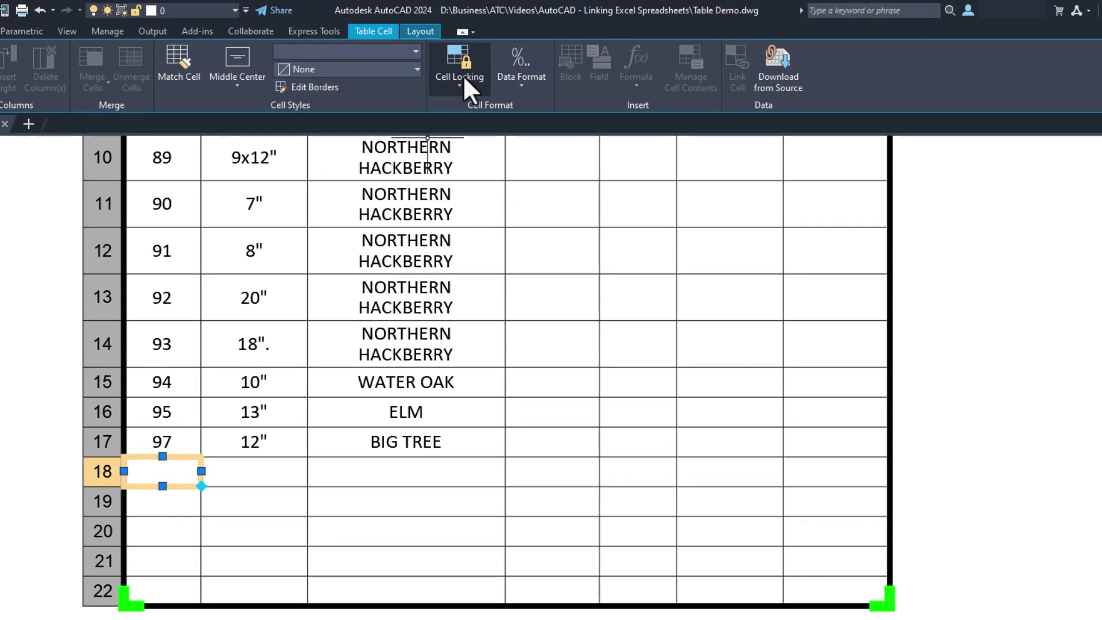
{"action": "left_click", "coordinate": [463, 62]}
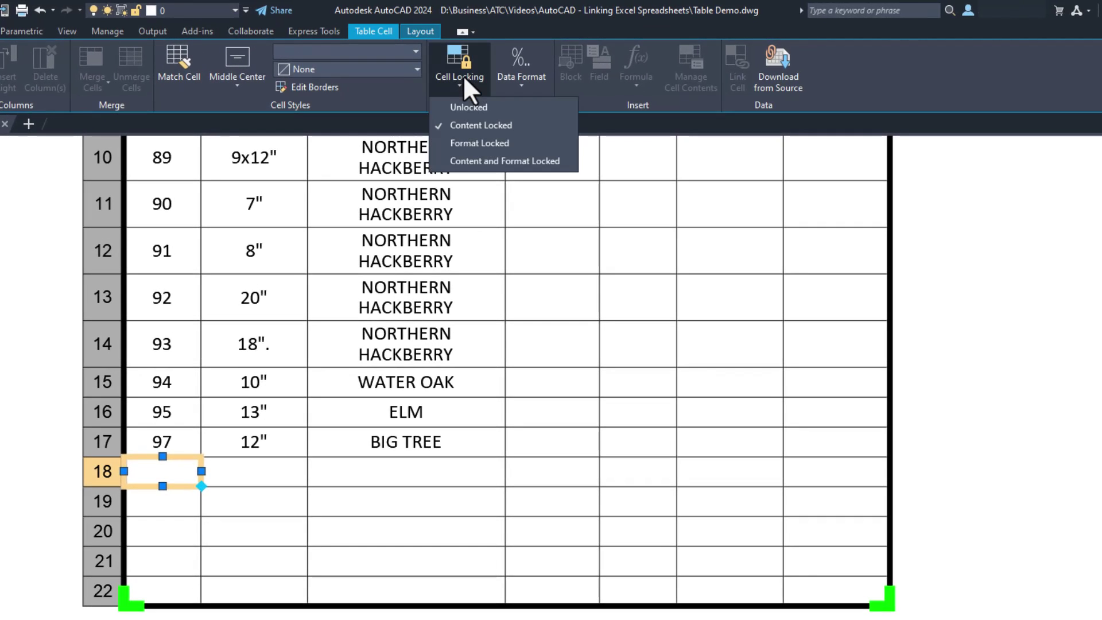
{"action": "left_click", "coordinate": [468, 106]}
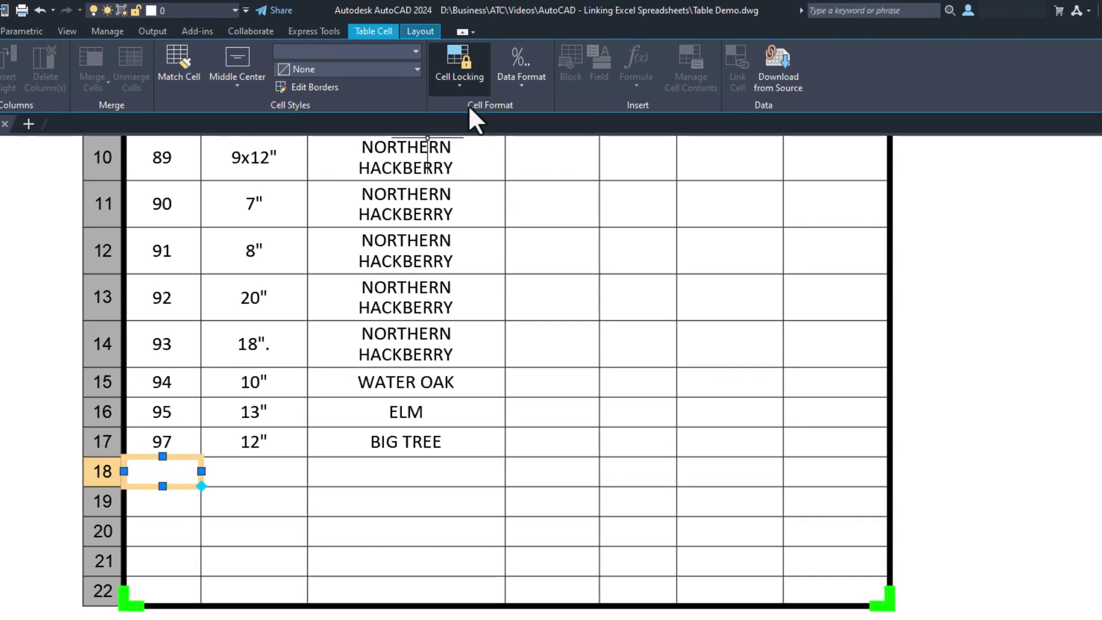
{"action": "double_click", "coordinate": [163, 471]}
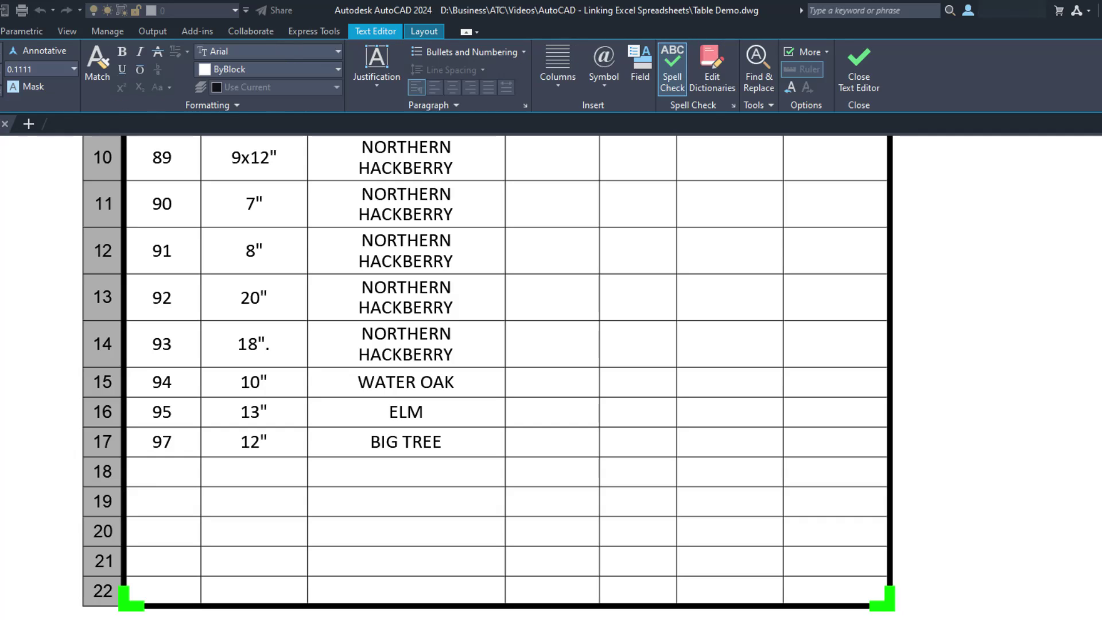
{"action": "type", "text": "98"}
{"action": "key", "text": "Escape"}
Unlock the remaining row 18 cells, enter diameter 18" and begin the species entry
{"action": "left_click", "coordinate": [311, 464]}
{"action": "left_click", "coordinate": [247, 475]}
{"action": "left_click", "coordinate": [459, 68]}
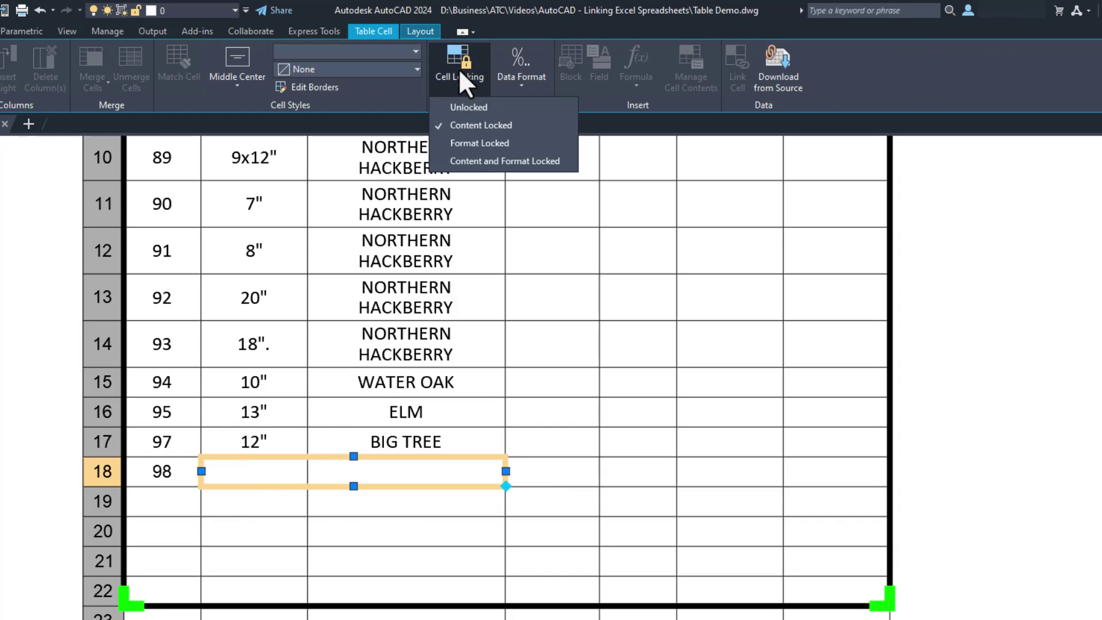
{"action": "left_click", "coordinate": [470, 109]}
{"action": "left_click", "coordinate": [255, 471]}
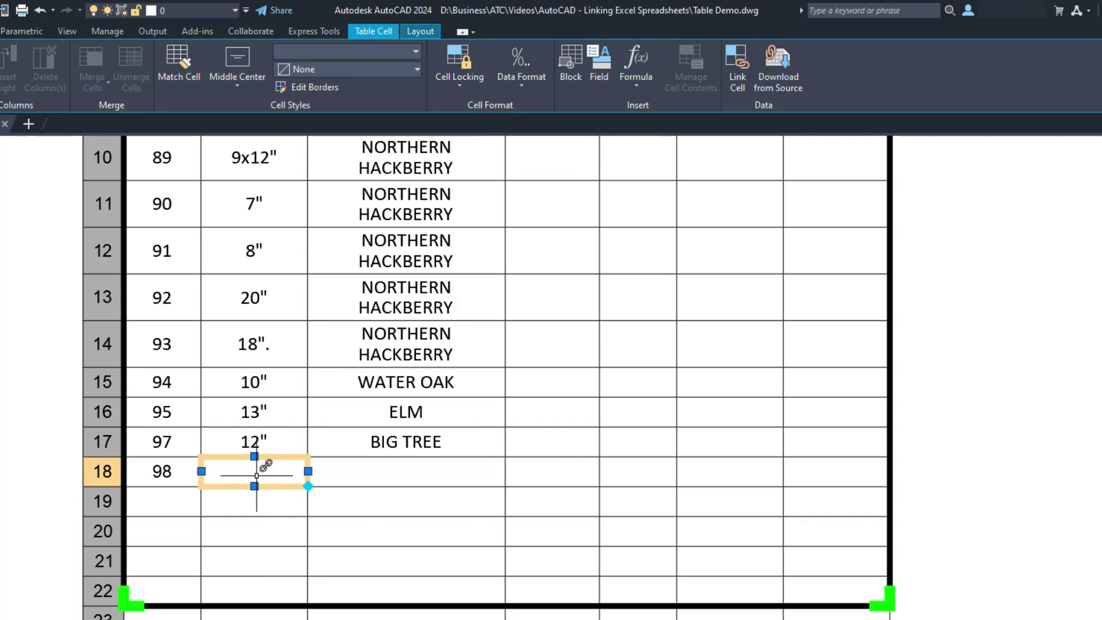
{"action": "type", "text": "18\""}
{"action": "key", "text": "Tab"}
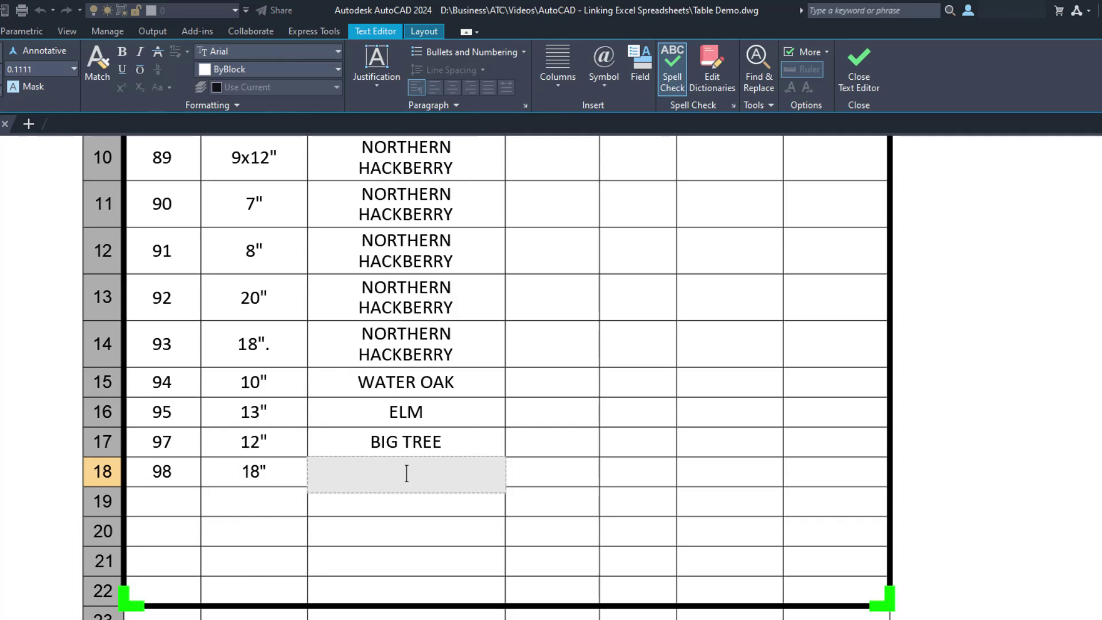
{"action": "type", "text": "big"}
{"action": "key", "text": "BackSpace"}
{"action": "key", "text": "BackSpace"}
{"action": "key", "text": "BackSpace"}
Enter species BIGGER TREE, upload the table edits to the Excel source, and dismiss the change notice
{"action": "type", "text": "BIGGER TREE"}
{"action": "left_click", "coordinate": [4, 318]}
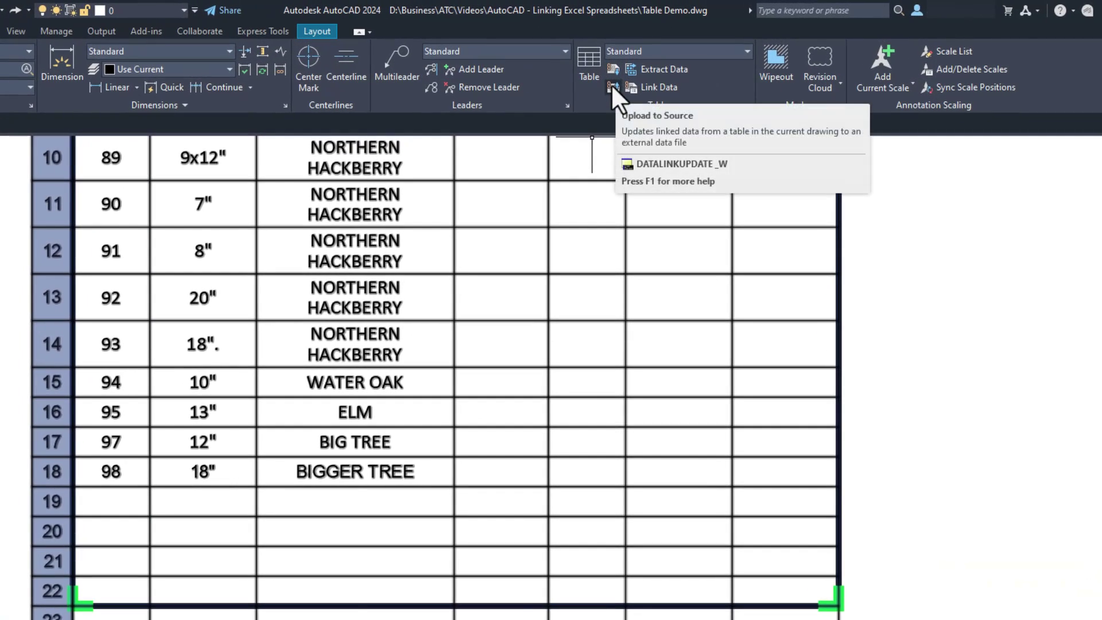
{"action": "left_click", "coordinate": [611, 85]}
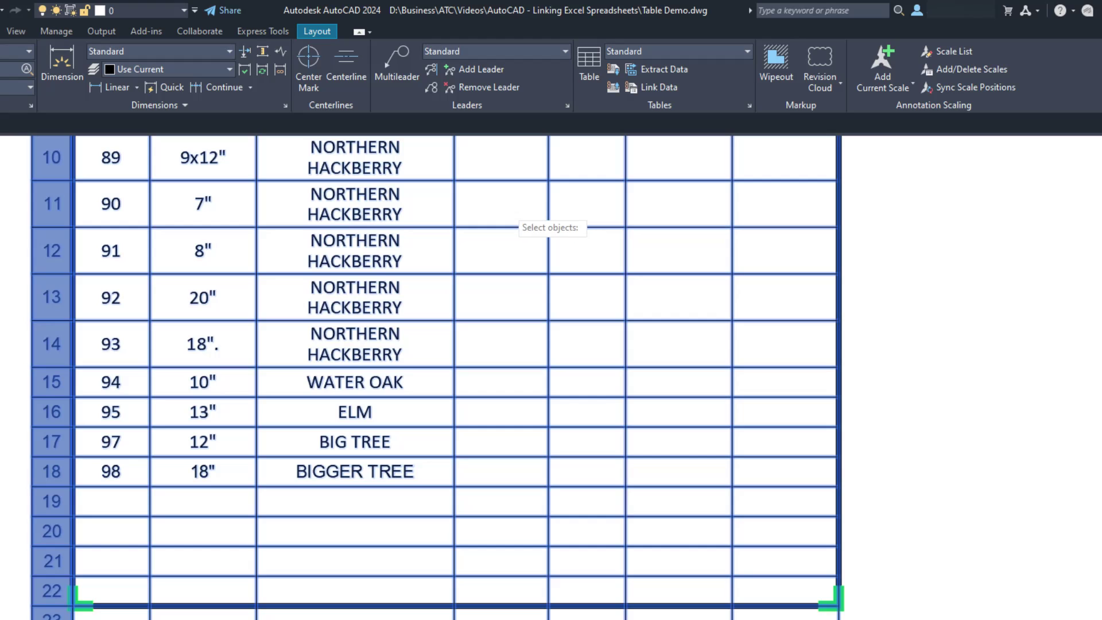
{"action": "left_click", "coordinate": [508, 213]}
{"action": "key", "text": "Return"}
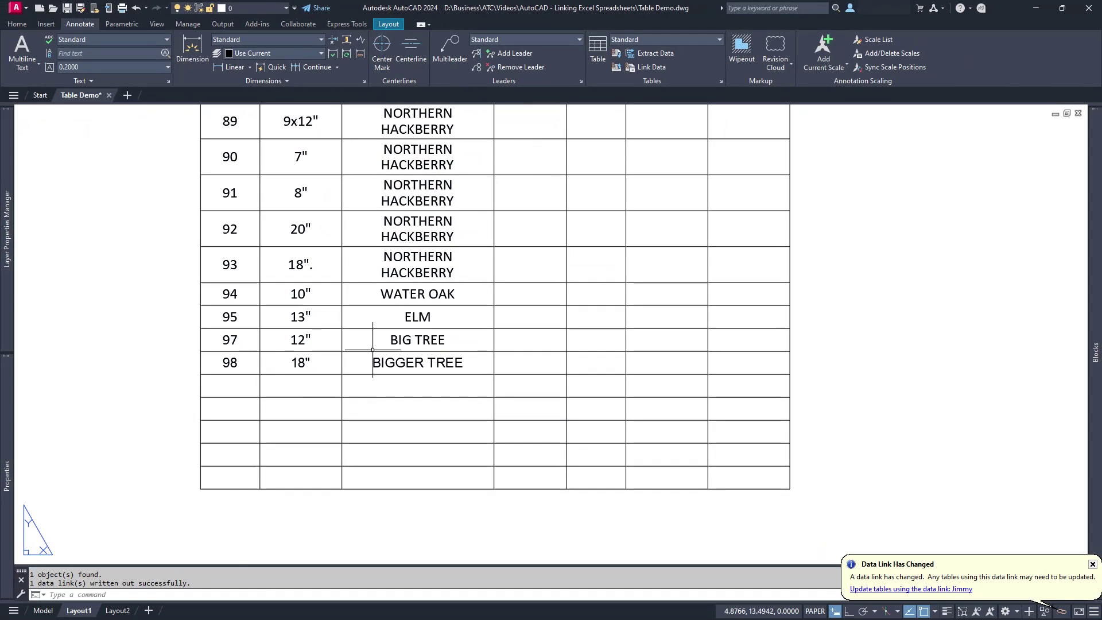
{"action": "left_click_drag", "start_coordinate": [193, 583], "coordinate": [30, 583]}
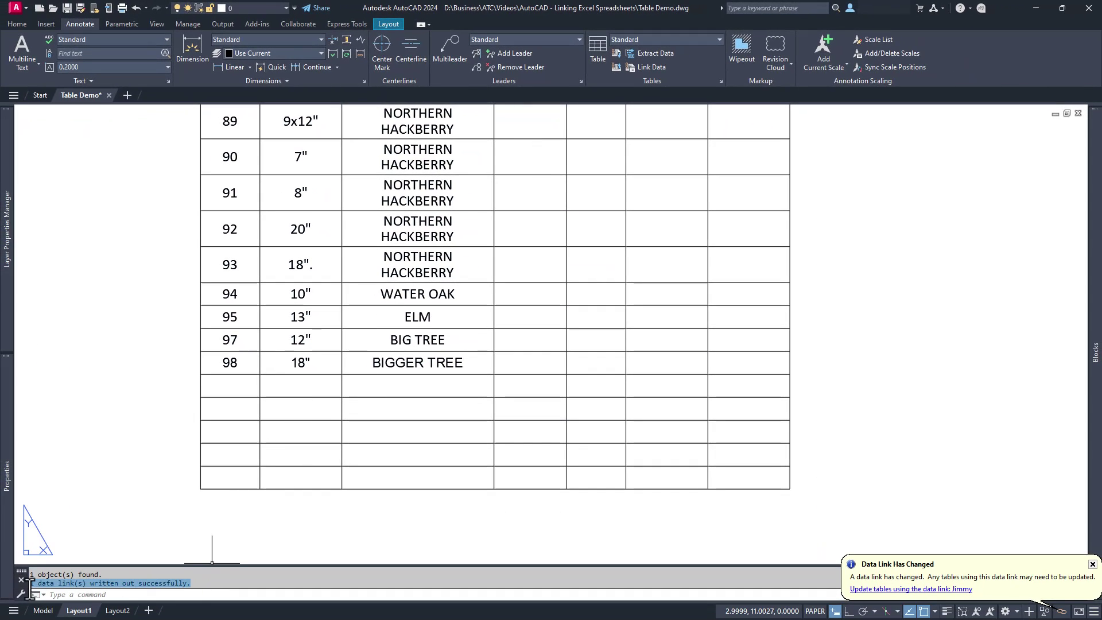
{"action": "left_click", "coordinate": [152, 355]}
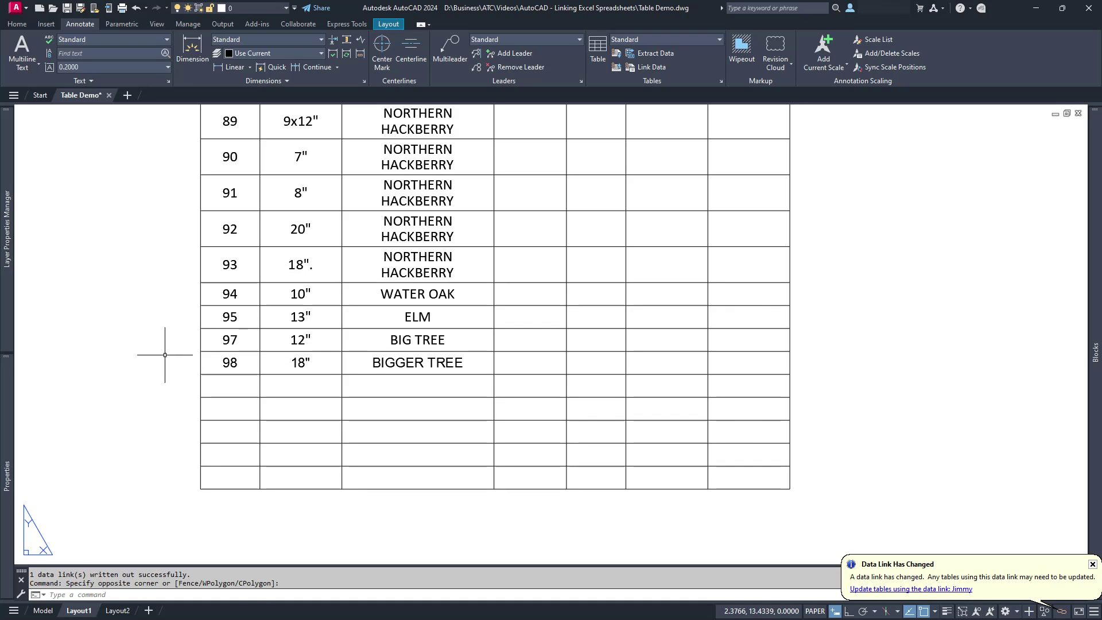
{"action": "left_click", "coordinate": [1092, 564]}
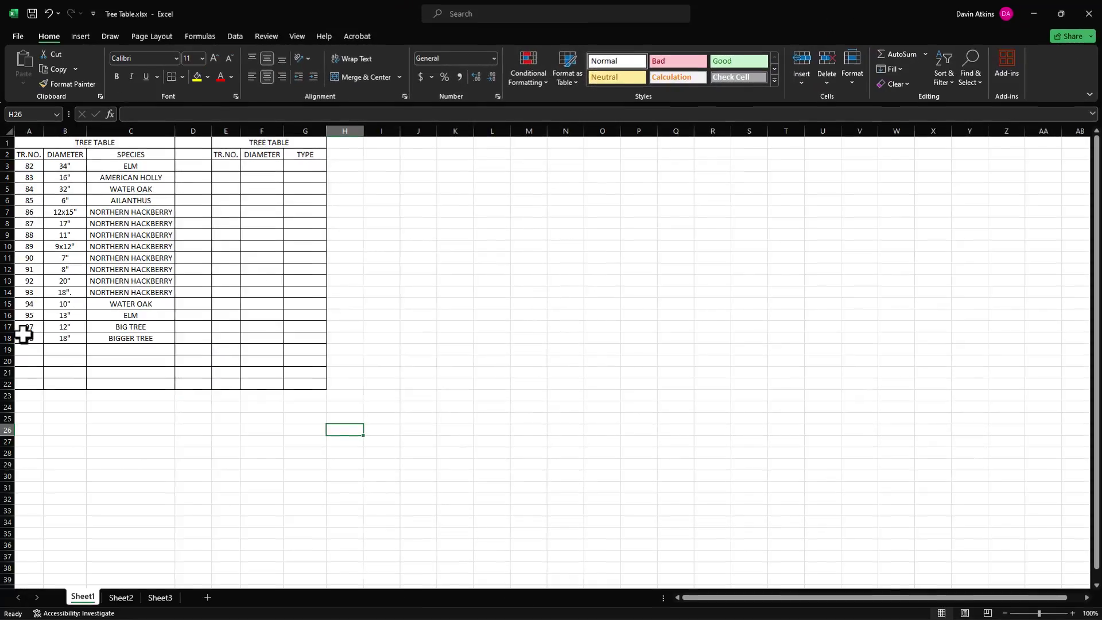
Check that row 18 holds BIGGER TREE, then copy A1:B6 from Impervious Area Table.xlsx
{"action": "left_click_drag", "start_coordinate": [23, 333], "coordinate": [119, 337]}
{"action": "left_click", "coordinate": [140, 423]}
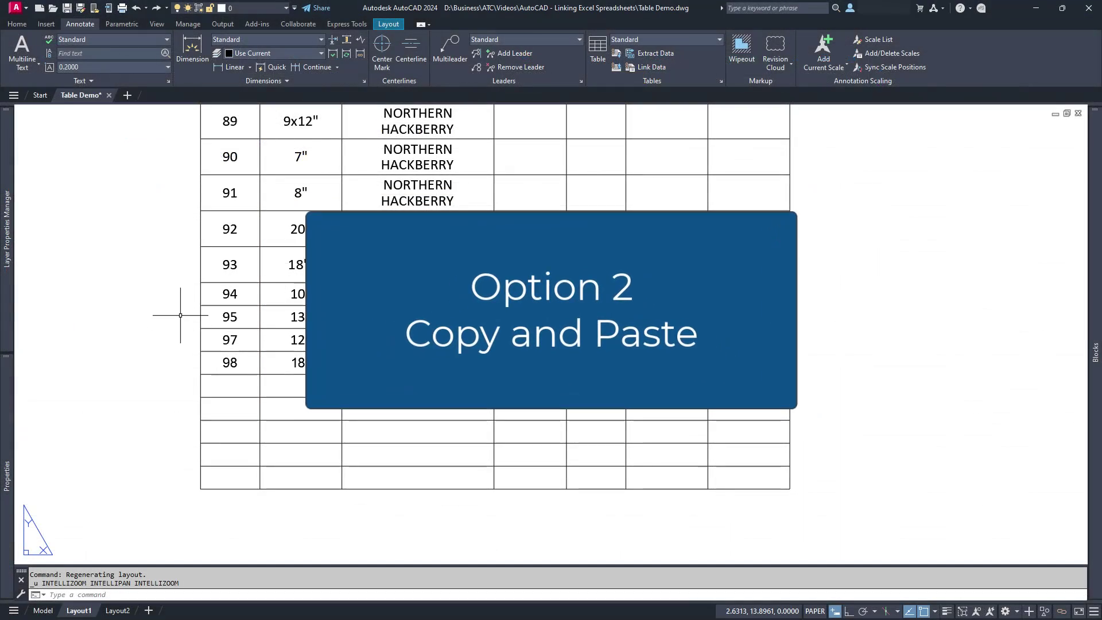
{"action": "scroll", "coordinate": [180, 315], "scroll_direction": "down", "scroll_amount": 3}
{"action": "scroll", "coordinate": [172, 314], "scroll_direction": "down", "scroll_amount": 3}
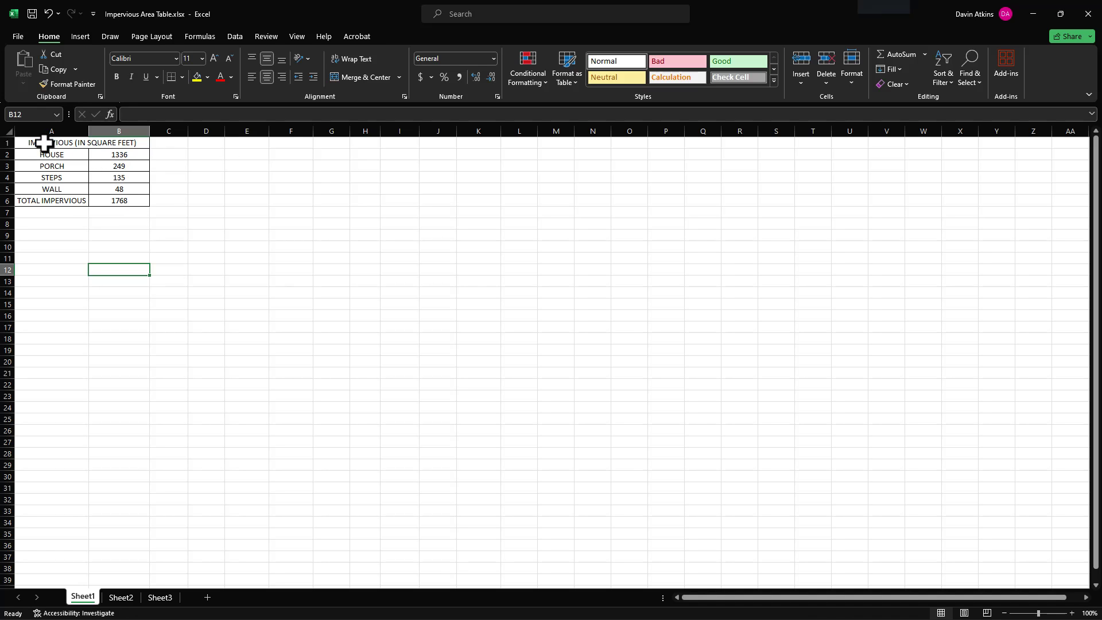
{"action": "left_click_drag", "start_coordinate": [44, 143], "coordinate": [120, 197]}
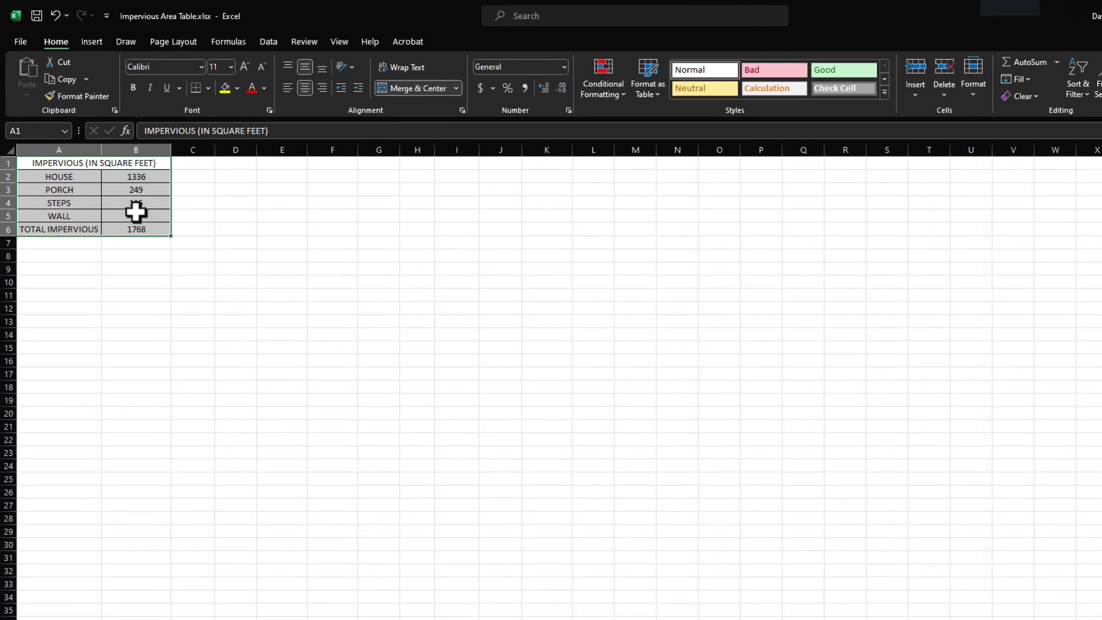
{"action": "right_click", "coordinate": [119, 186]}
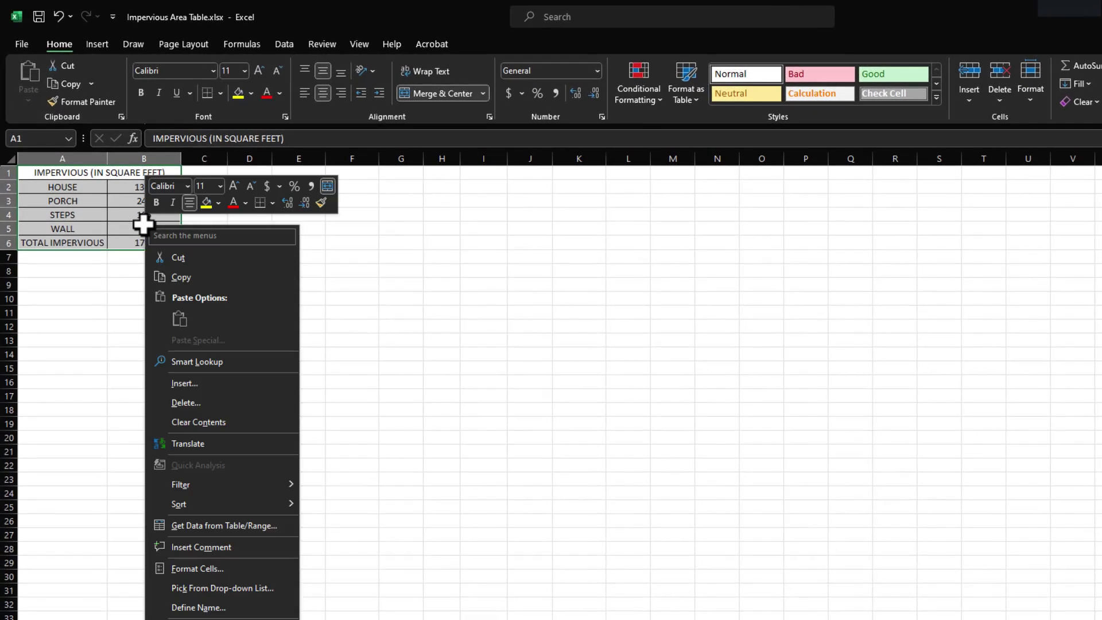
{"action": "left_click", "coordinate": [182, 276]}
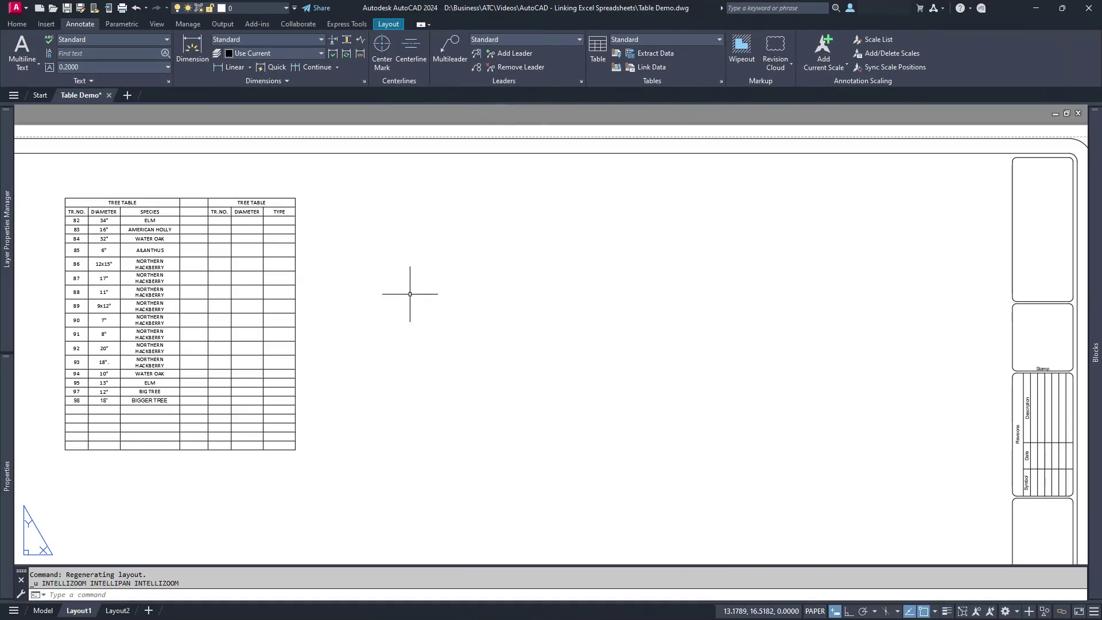
Paste the copied impervious area table onto the layout as an embedded Excel object
{"action": "right_click", "coordinate": [404, 252]}
{"action": "mouse_move", "coordinate": [434, 287]}
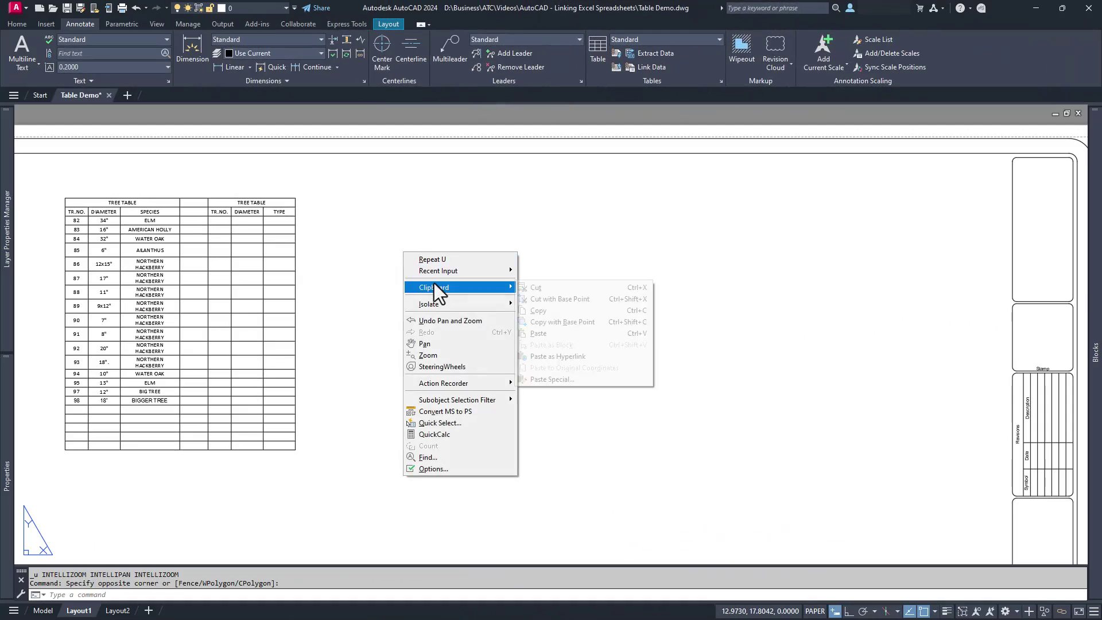
{"action": "left_click", "coordinate": [539, 333]}
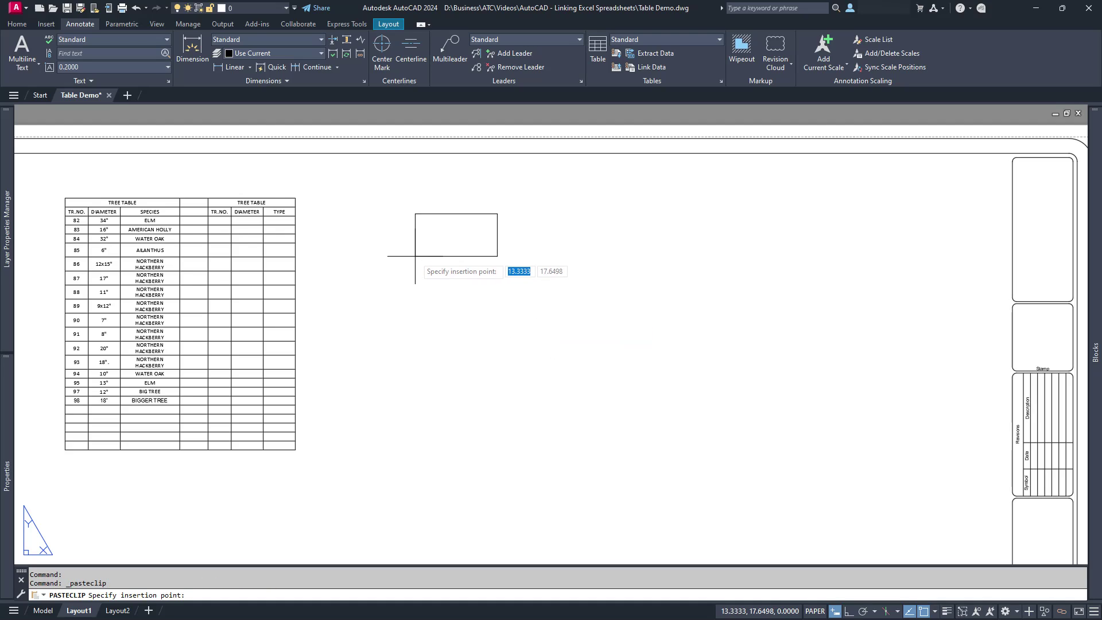
{"action": "left_click", "coordinate": [414, 214]}
{"action": "scroll", "coordinate": [479, 234], "scroll_direction": "up", "scroll_amount": 4}
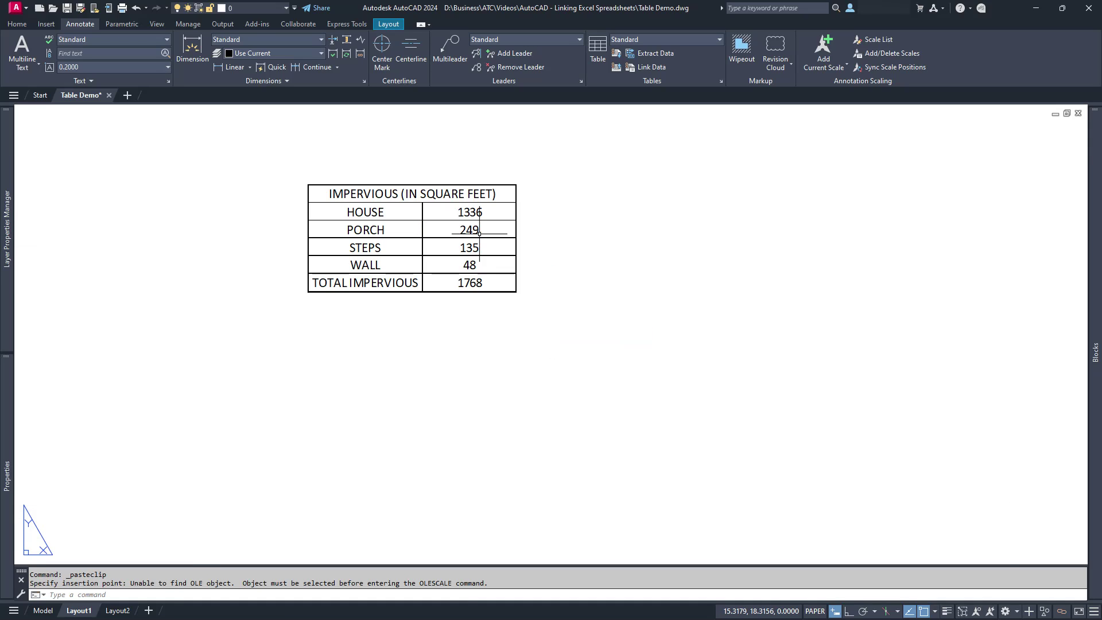
Inspect the pasted OLE object's properties, then deselect it and close Properties
{"action": "left_click", "coordinate": [479, 234]}
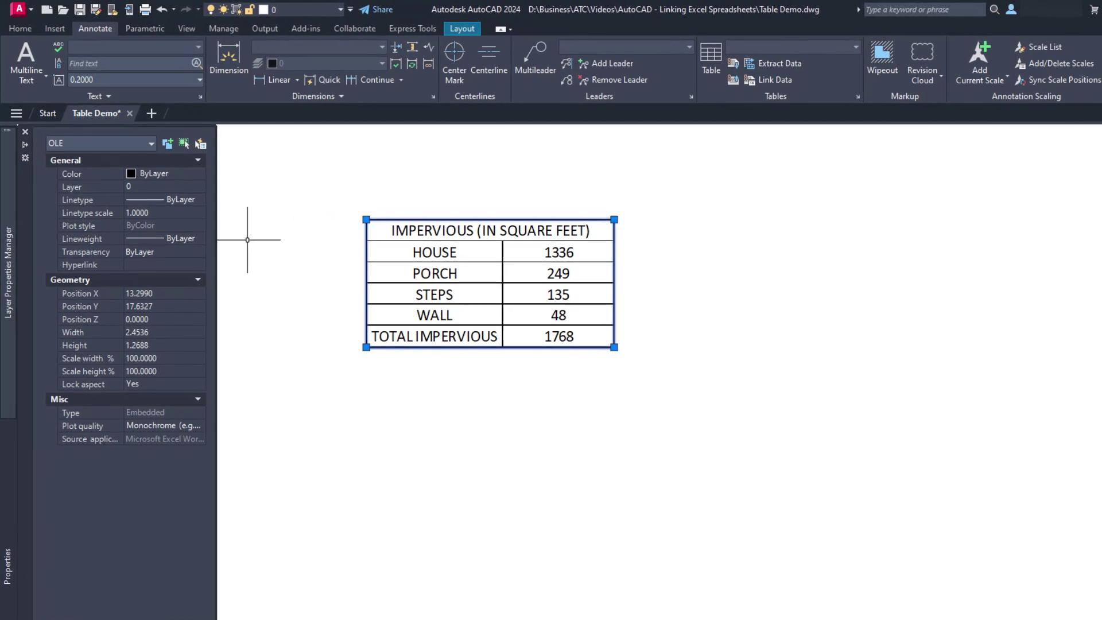
{"action": "left_click", "coordinate": [107, 140]}
{"action": "left_click", "coordinate": [107, 140]}
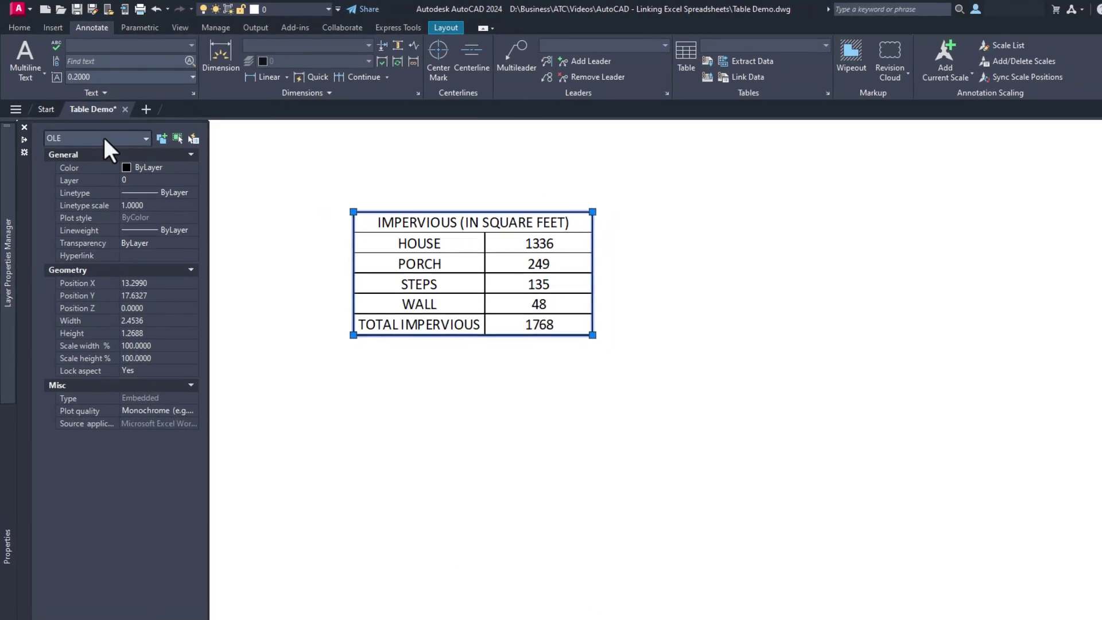
{"action": "key", "text": "Escape"}
{"action": "key", "text": "ctrl+1"}
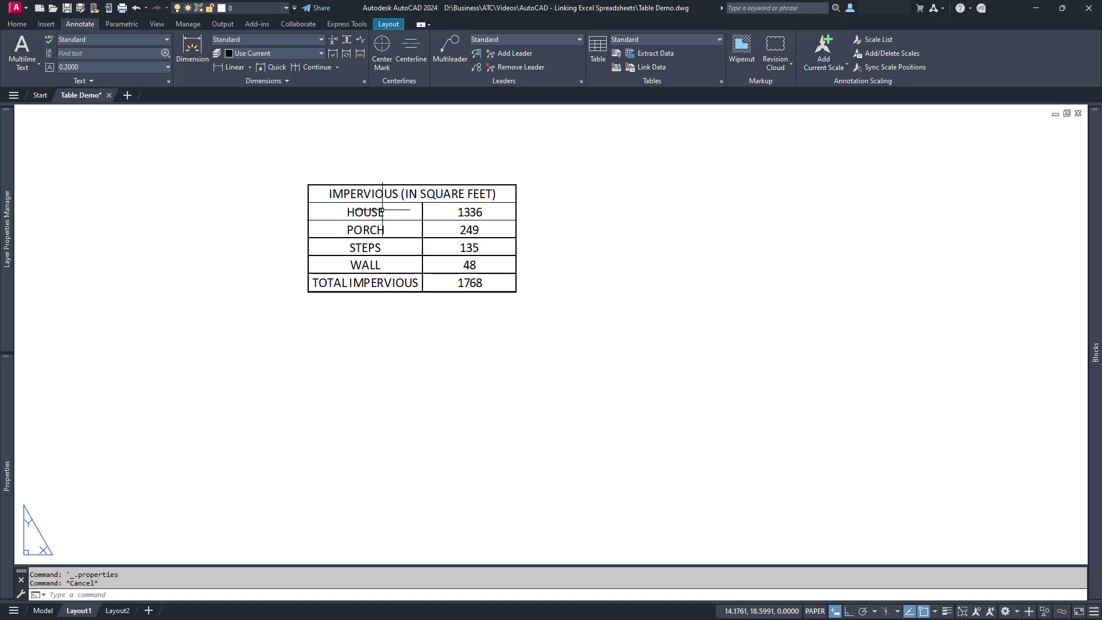
Edit the embedded table in Excel, changing the STEPS area in B4 from 135 to 12
{"action": "double_click", "coordinate": [383, 210]}
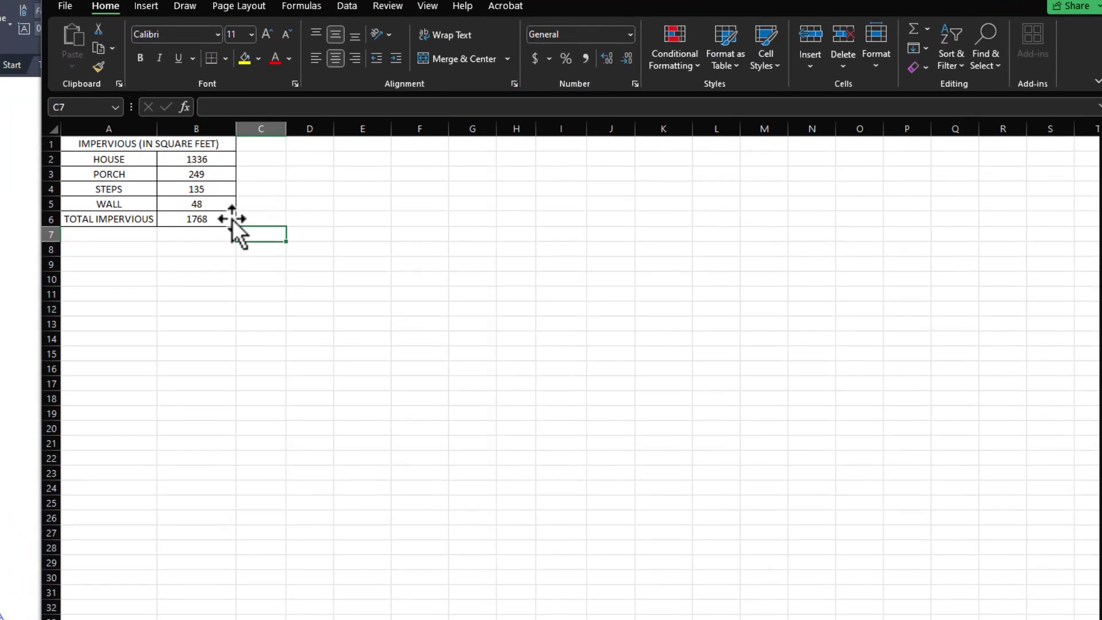
{"action": "left_click", "coordinate": [182, 191]}
{"action": "type", "text": "12"}
{"action": "key", "text": "Return"}
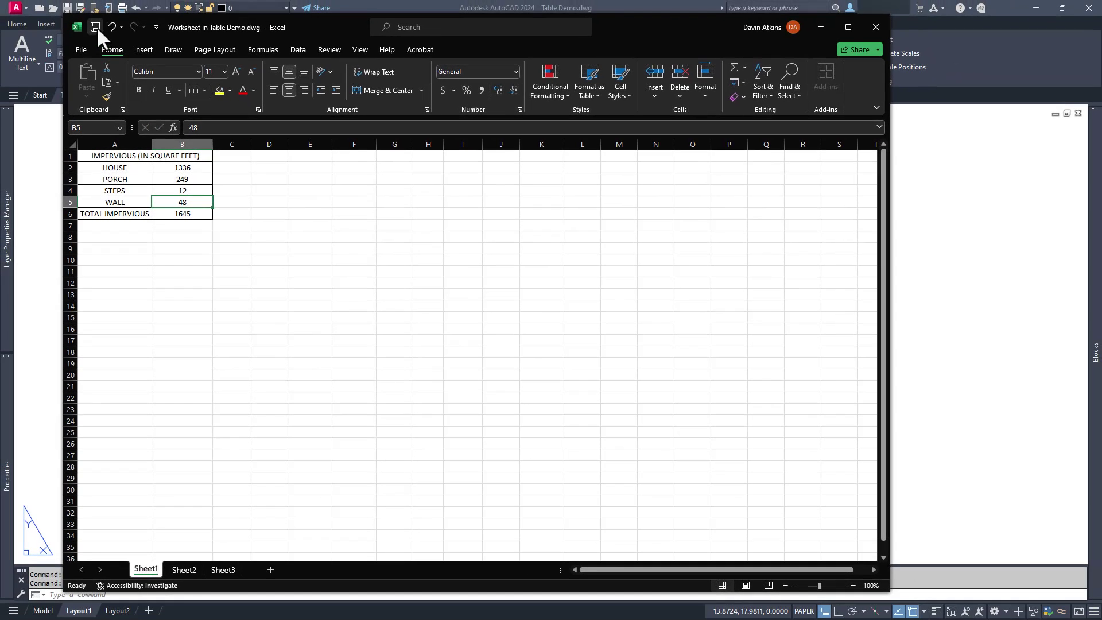
{"action": "left_click", "coordinate": [875, 27]}
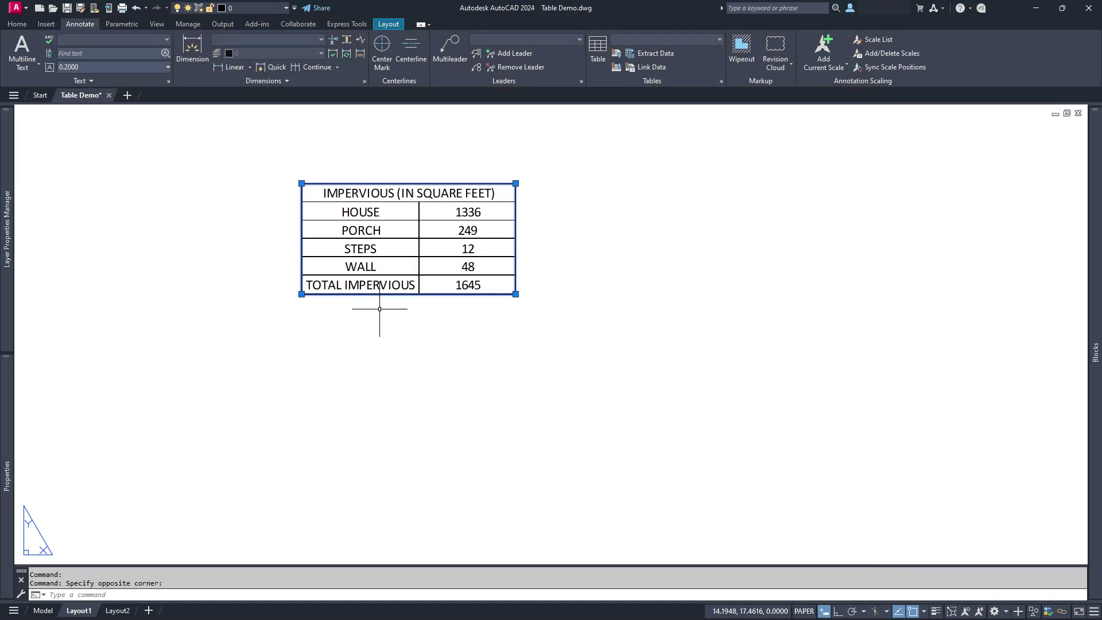
{"action": "key", "text": "Escape"}
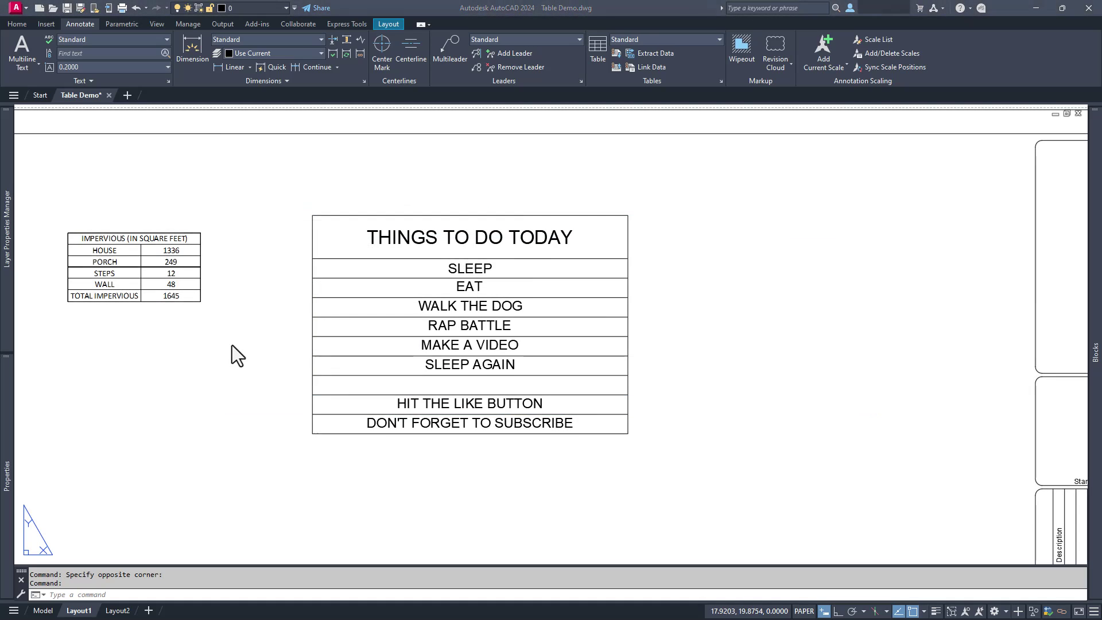
{"action": "left_click", "coordinate": [329, 220]}
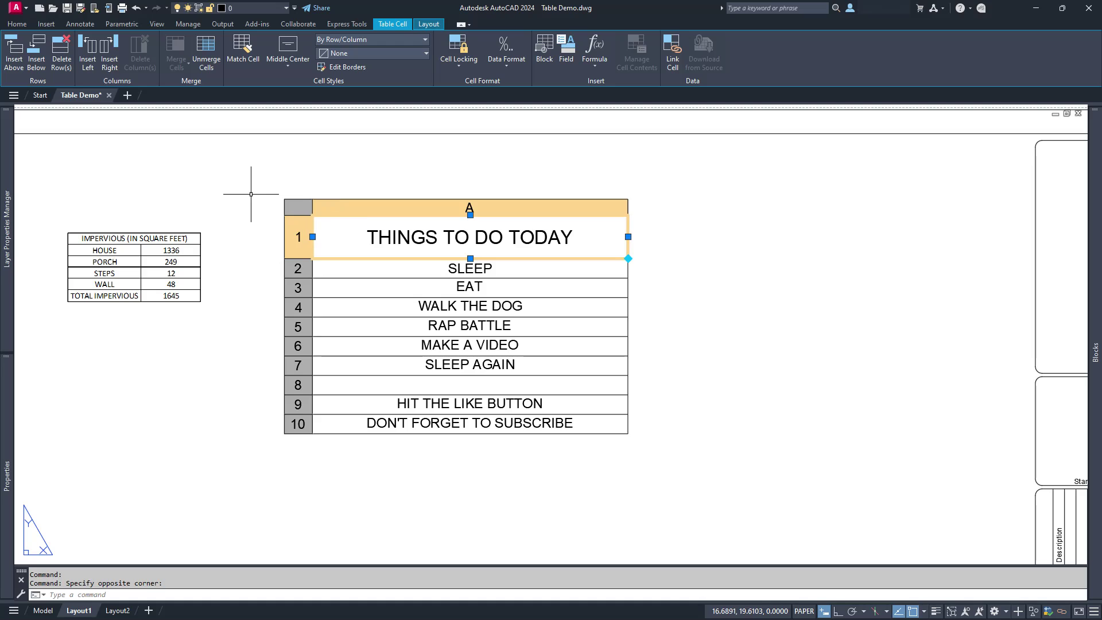
{"action": "key", "text": "Escape"}
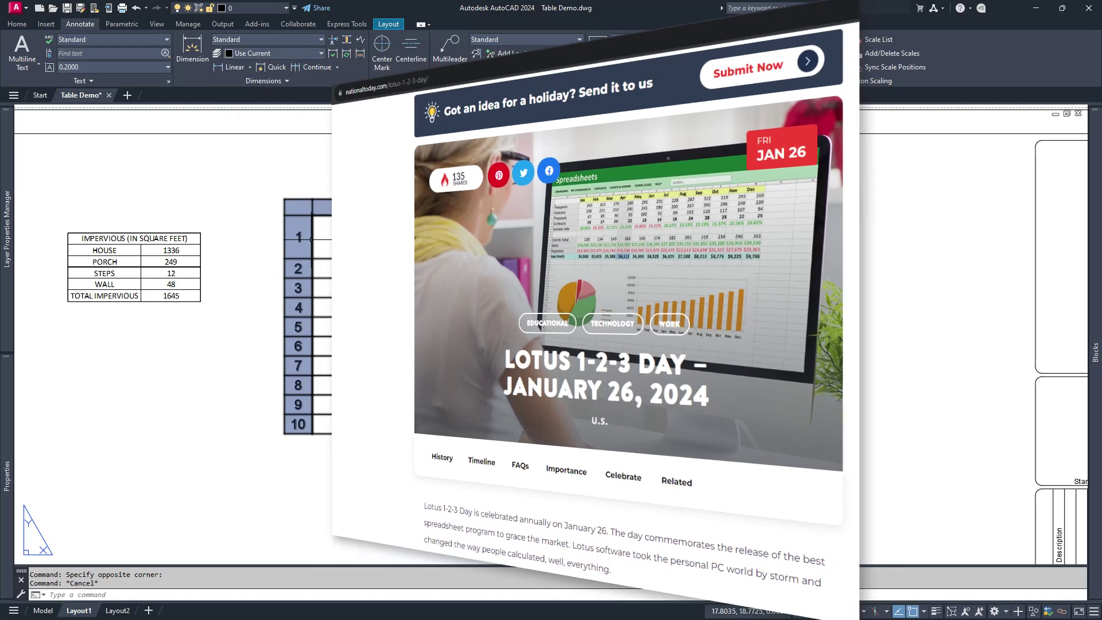
Export the to-do table from its right-click menu as Table1.csv
{"action": "left_click", "coordinate": [310, 239]}
{"action": "left_click", "coordinate": [315, 236]}
{"action": "right_click", "coordinate": [313, 240]}
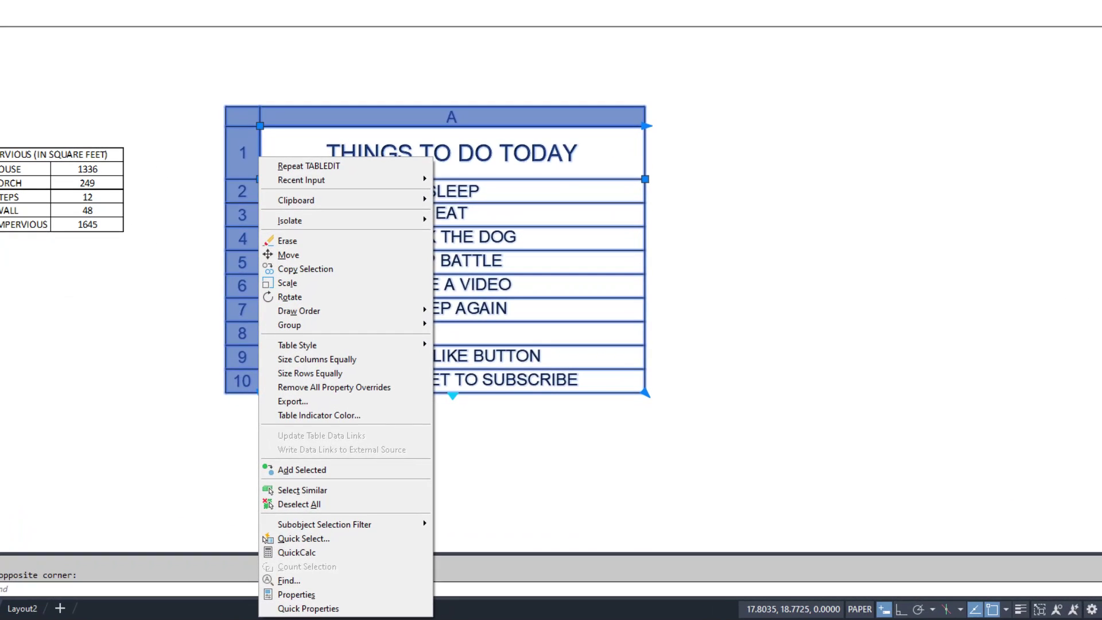
{"action": "left_click", "coordinate": [283, 402]}
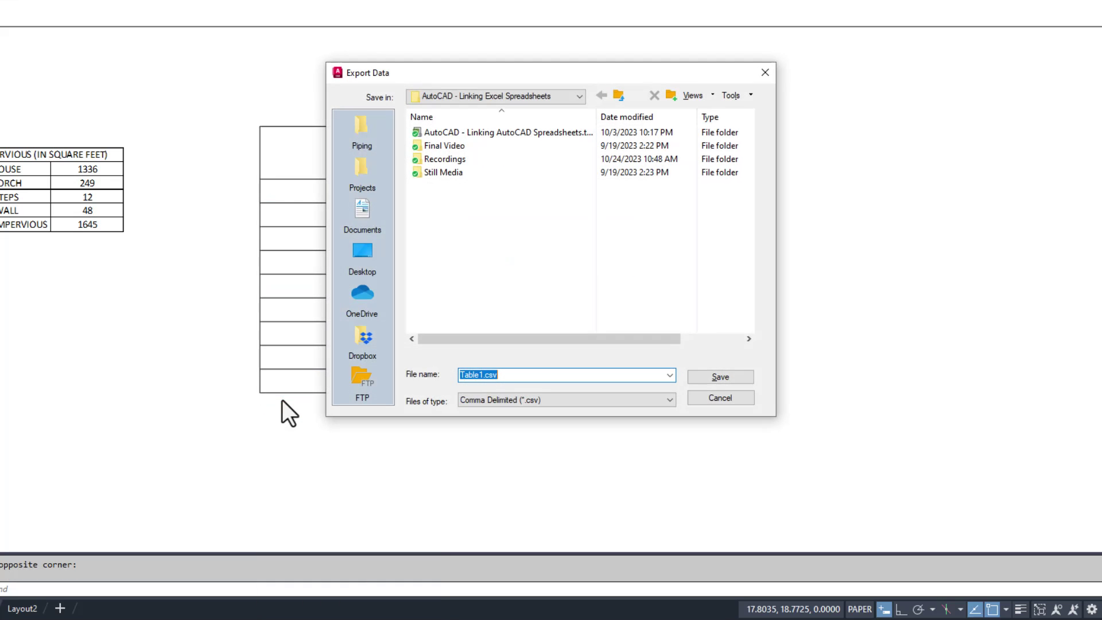
{"action": "key", "text": "Return"}
Export THINGS TO DO TODAY with TABLEEXPORT as comma-delimited 'Stuff to Do'
{"action": "type", "text": "TABLEEXPORT"}
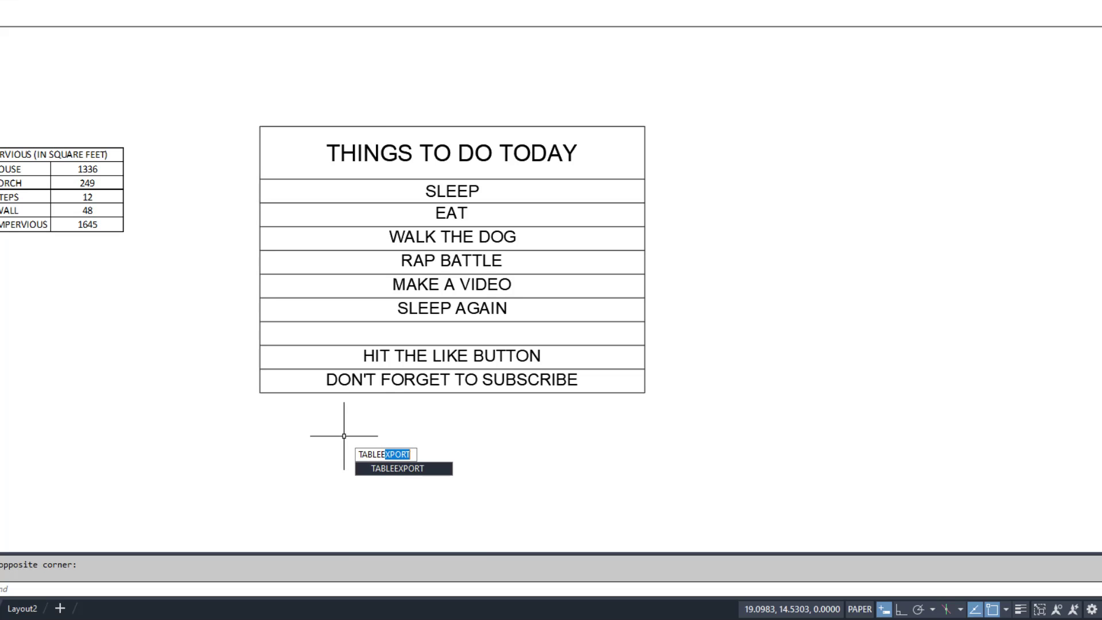
{"action": "left_click", "coordinate": [380, 469]}
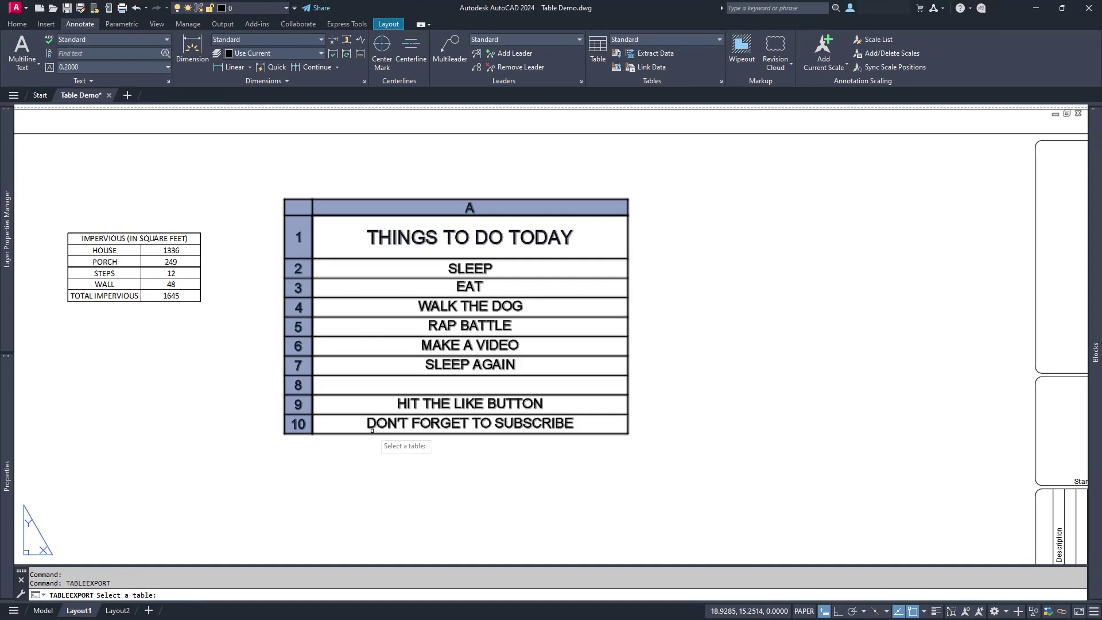
{"action": "left_click", "coordinate": [372, 430]}
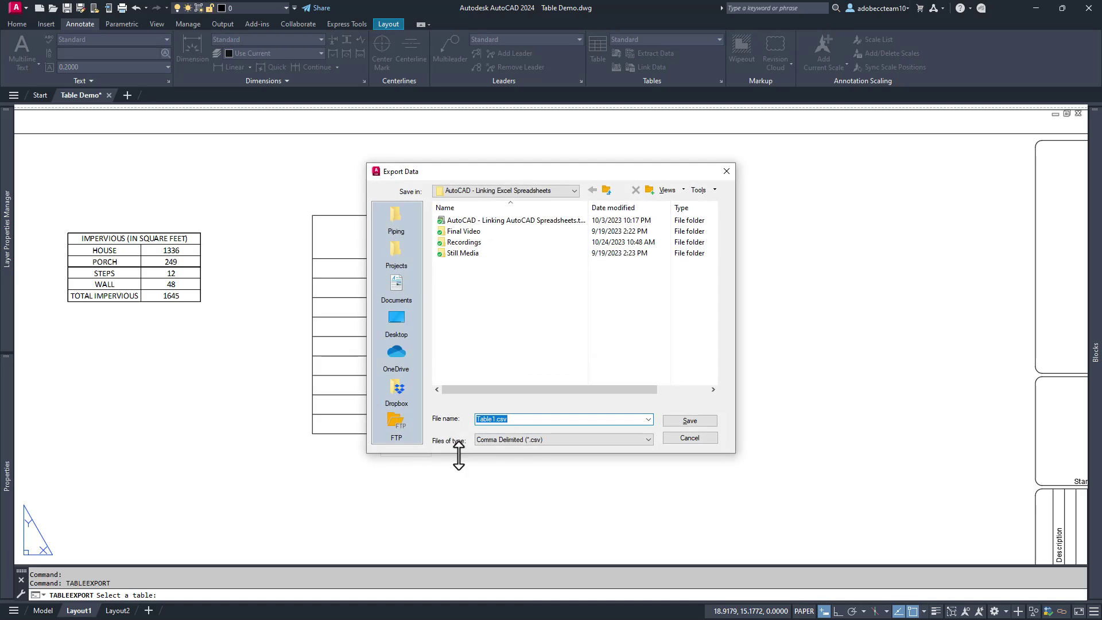
{"action": "type", "text": "sTUFF TO dO"}
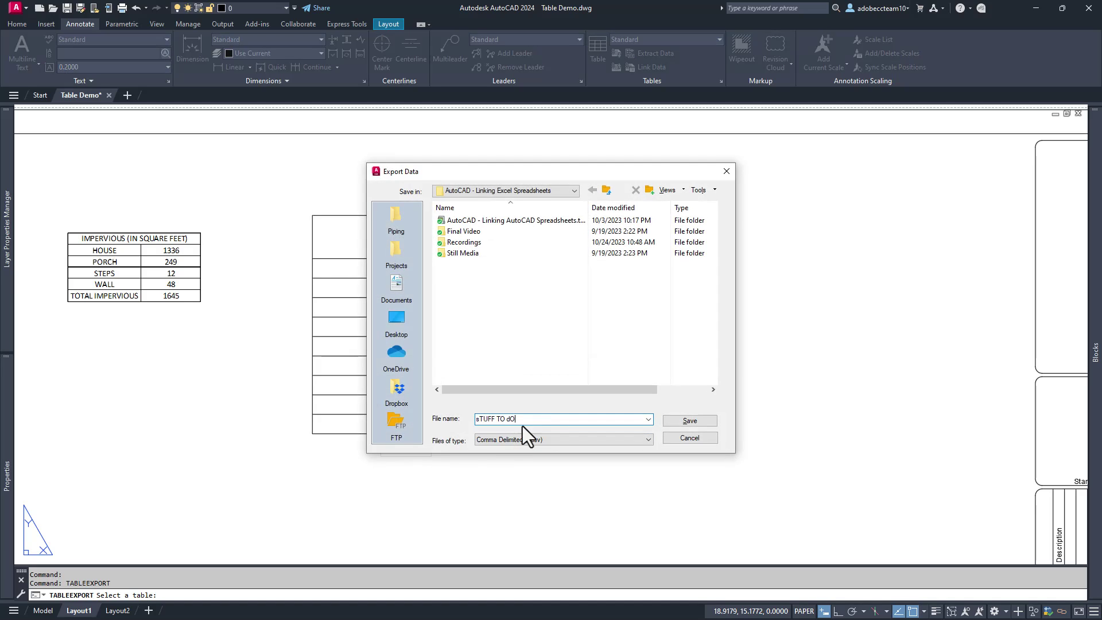
{"action": "key", "text": "ctrl+a"}
{"action": "type", "text": "Stuff to Do"}
{"action": "left_click", "coordinate": [632, 439]}
{"action": "left_click", "coordinate": [635, 437]}
{"action": "left_click", "coordinate": [689, 422]}
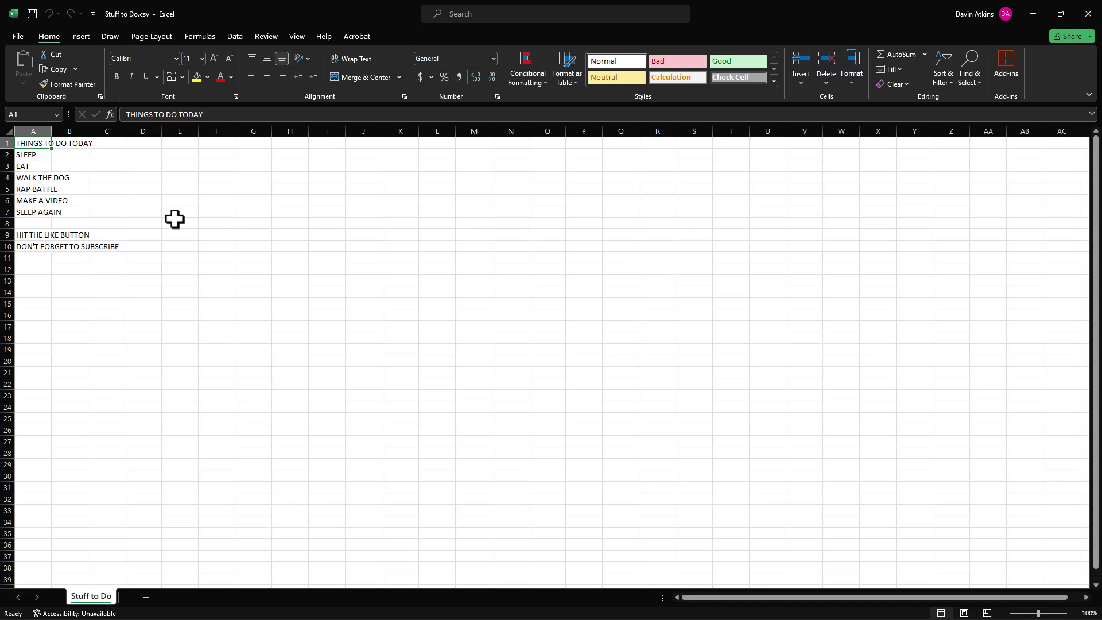
Upload the Stuff to Do CSV into a new sheet and select the tasks in A2:A10
{"action": "left_click", "coordinate": [175, 218]}
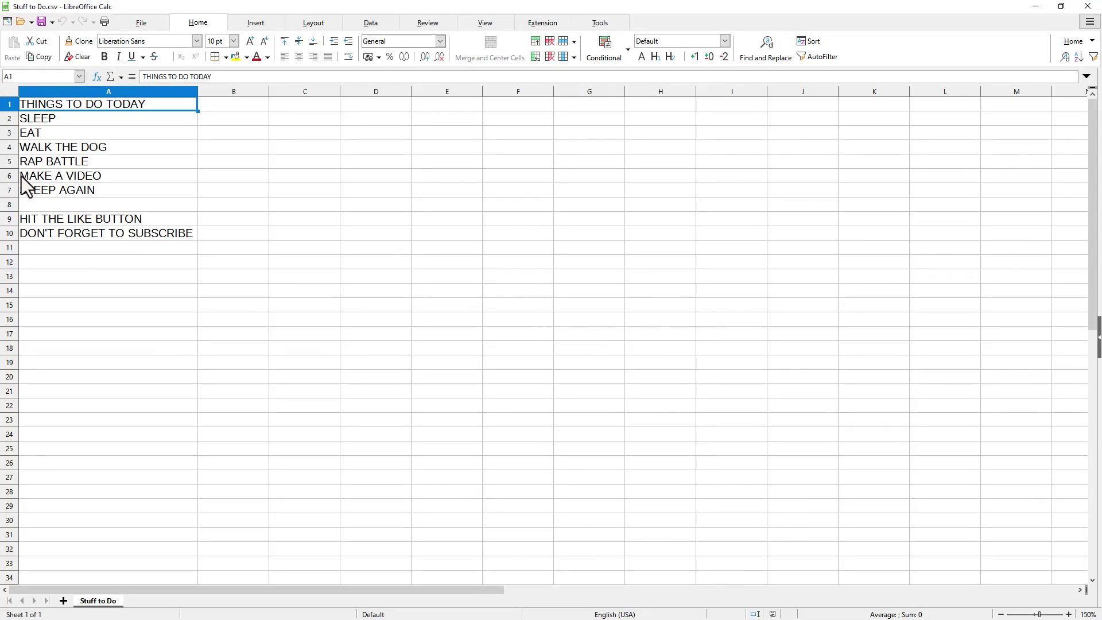
{"action": "left_click", "coordinate": [72, 162]}
{"action": "left_click", "coordinate": [121, 234]}
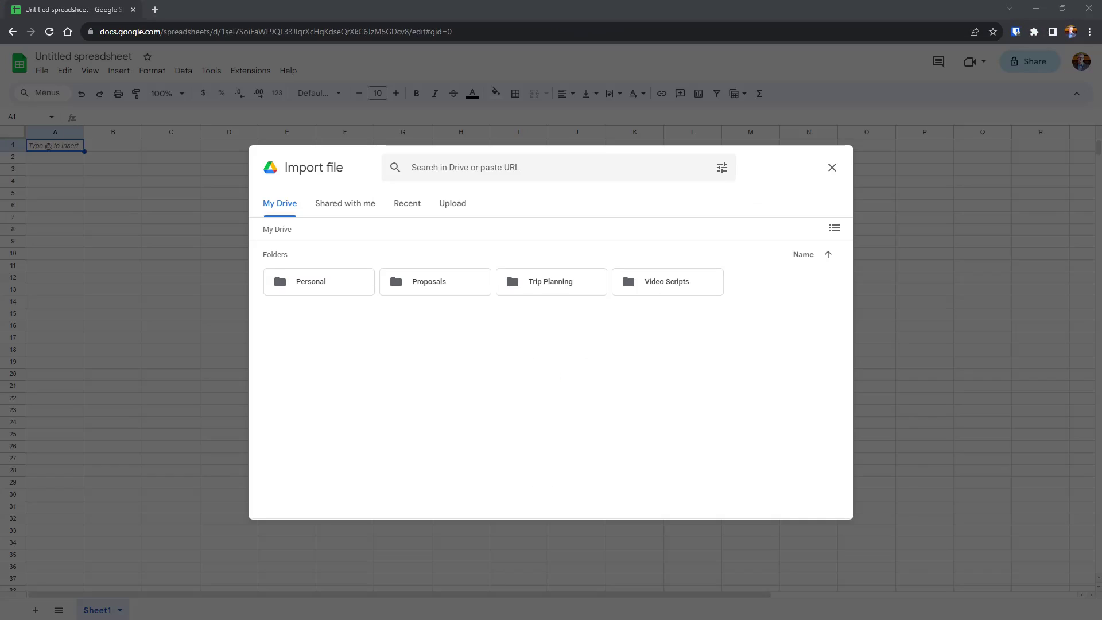
{"action": "left_click", "coordinate": [451, 205]}
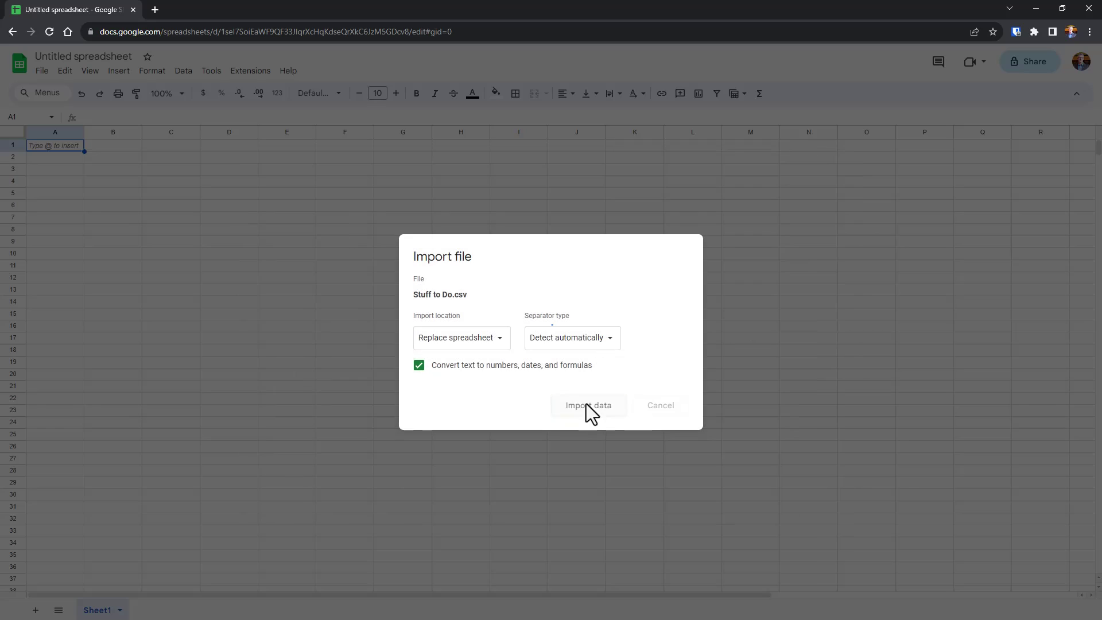
{"action": "left_click", "coordinate": [591, 407]}
{"action": "left_click", "coordinate": [50, 256]}
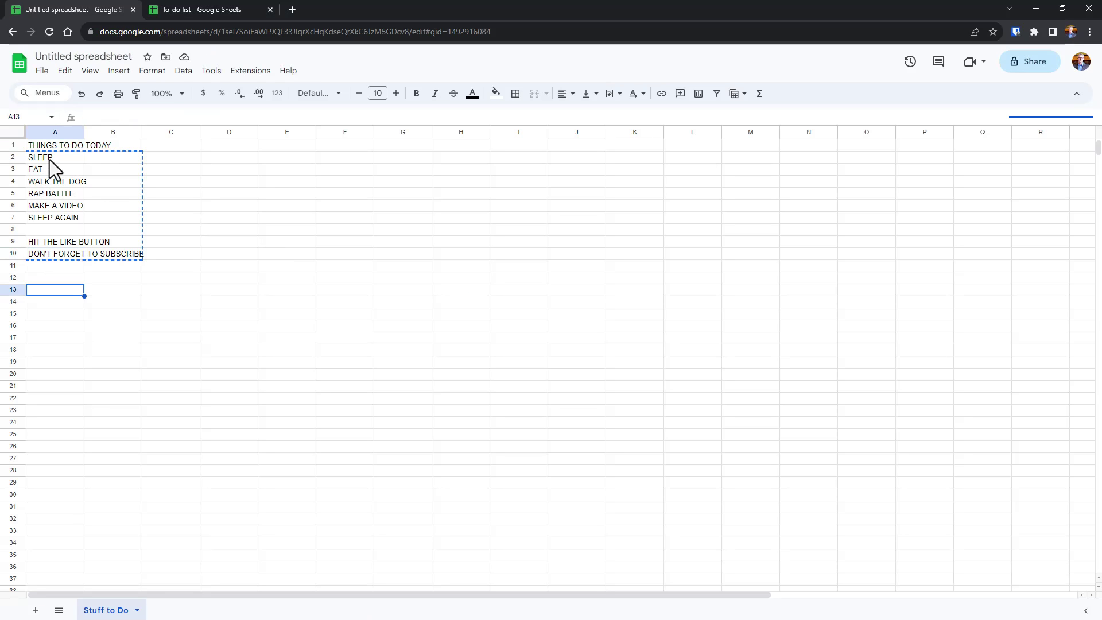
{"action": "left_click_drag", "start_coordinate": [49, 160], "coordinate": [49, 255]}
{"action": "key", "text": "ctrl+c"}
Paste the tasks into the To-do list Task column and tick HIT THE LIKE BUTTON and DON'T FORGET TO SUBSCRIBE
{"action": "left_click", "coordinate": [170, 9]}
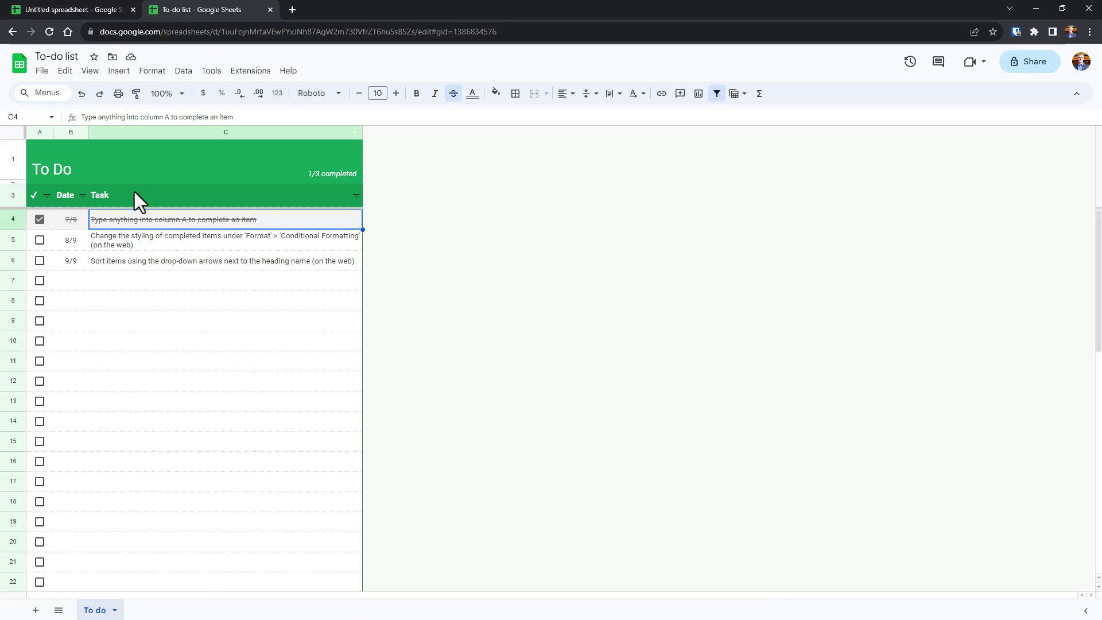
{"action": "key", "text": "ctrl+v"}
{"action": "left_click", "coordinate": [136, 429]}
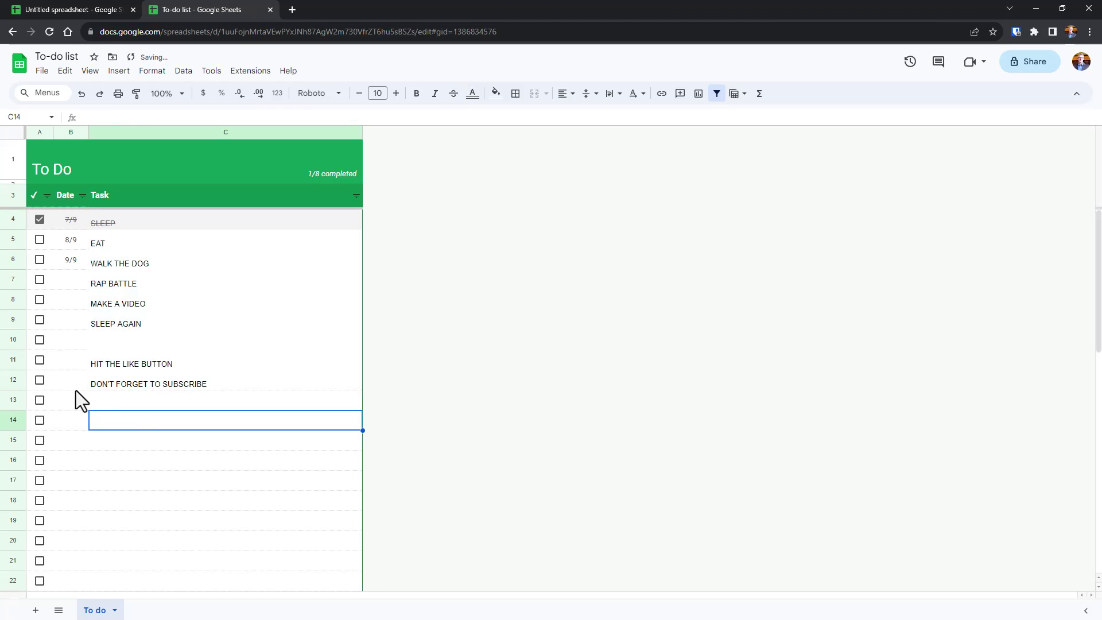
{"action": "left_click", "coordinate": [40, 359]}
{"action": "left_click", "coordinate": [39, 380]}
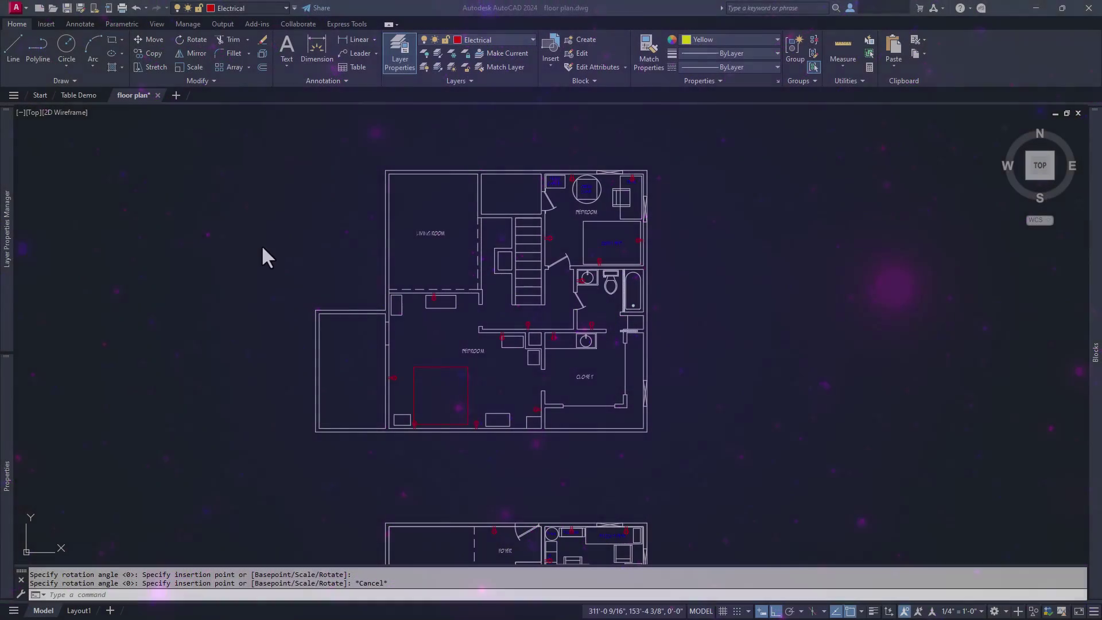
Pan to the floor plans and open the Count palette: 18 doors, 57 receptacles, 3 toilets
{"action": "middle_click_drag", "start_coordinate": [369, 326], "coordinate": [360, 158]}
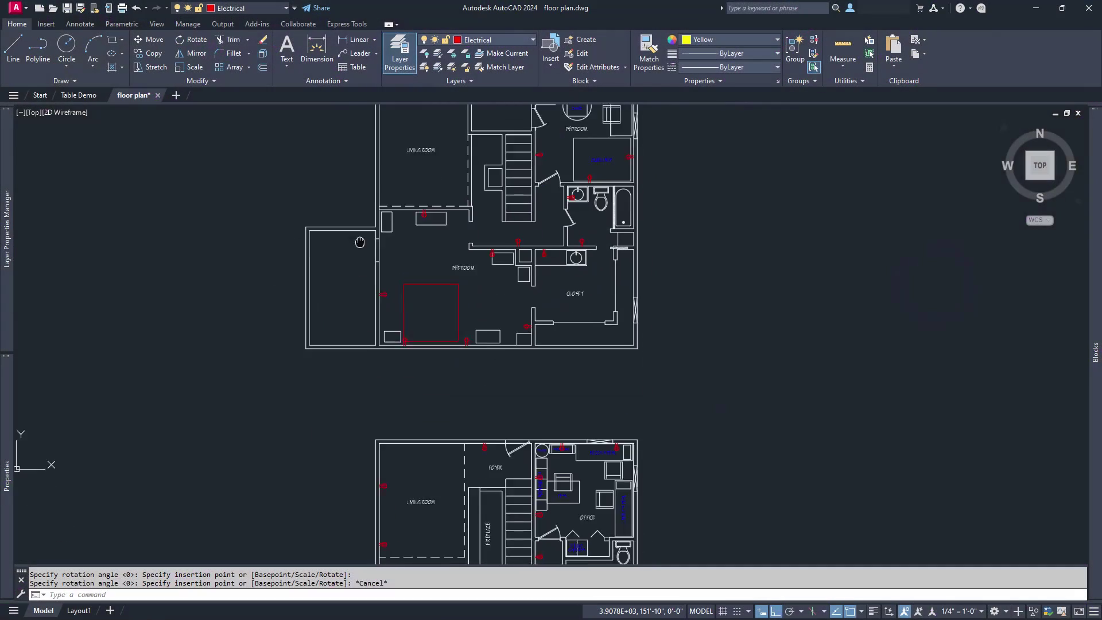
{"action": "middle_click_drag", "start_coordinate": [359, 349], "coordinate": [341, 186]}
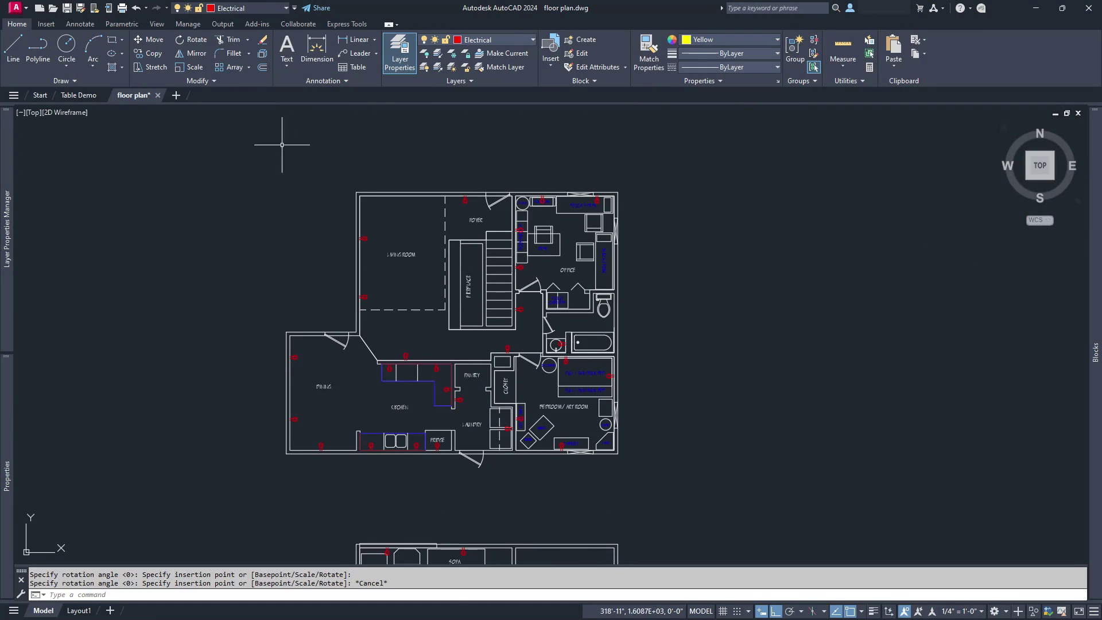
{"action": "left_click", "coordinate": [164, 24]}
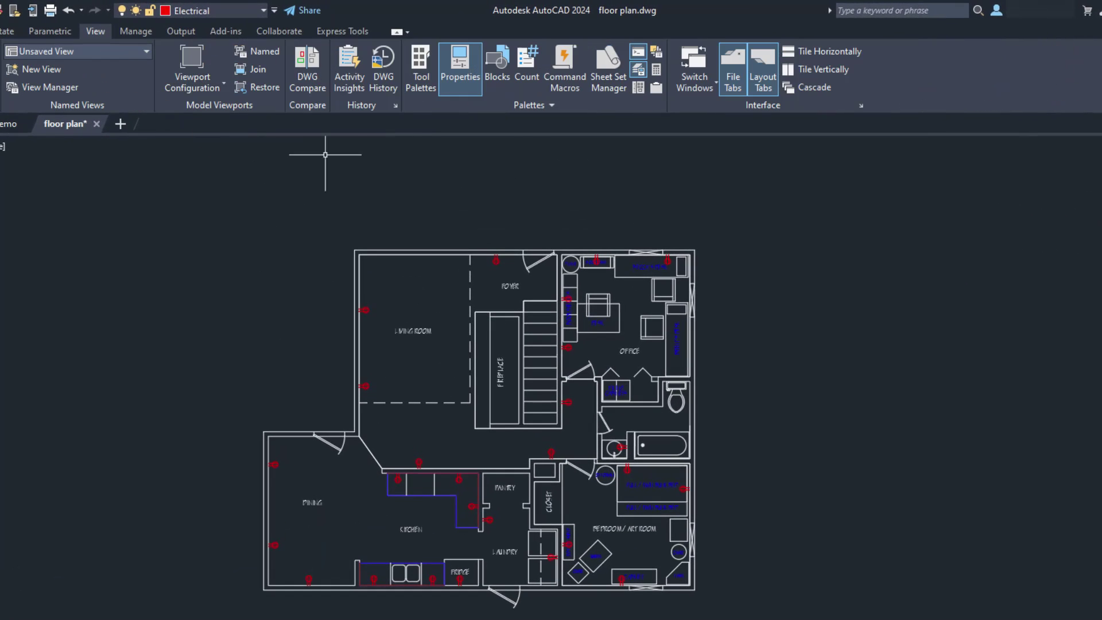
{"action": "left_click", "coordinate": [523, 74]}
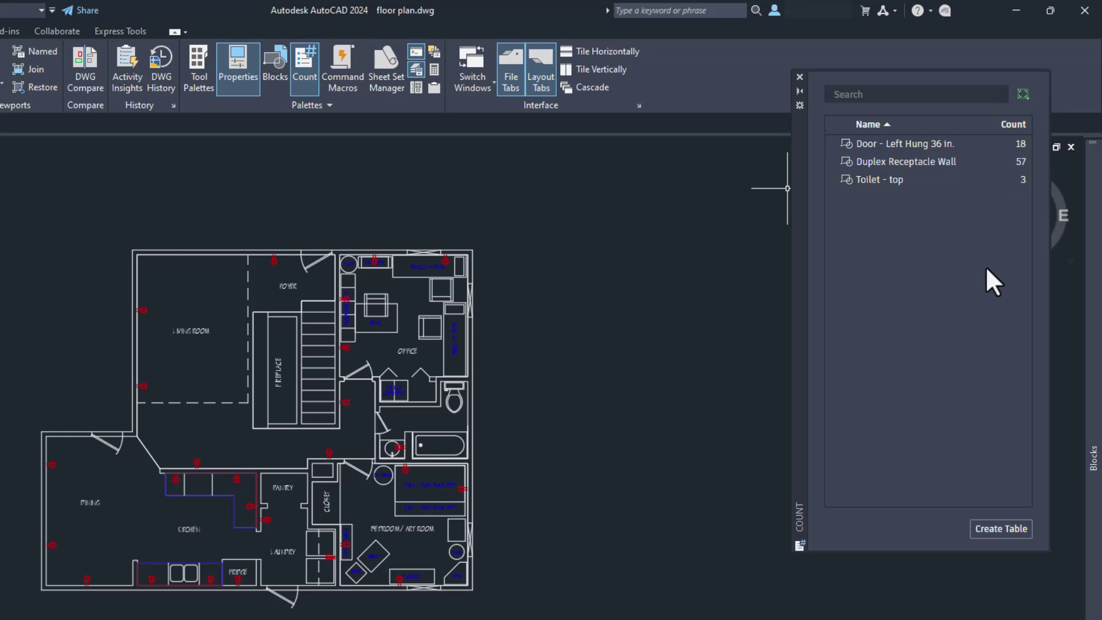
Insert a count table of Door - Left Hung 36 in., Duplex Receptacle Wall and Toilet - top
{"action": "left_click", "coordinate": [990, 528]}
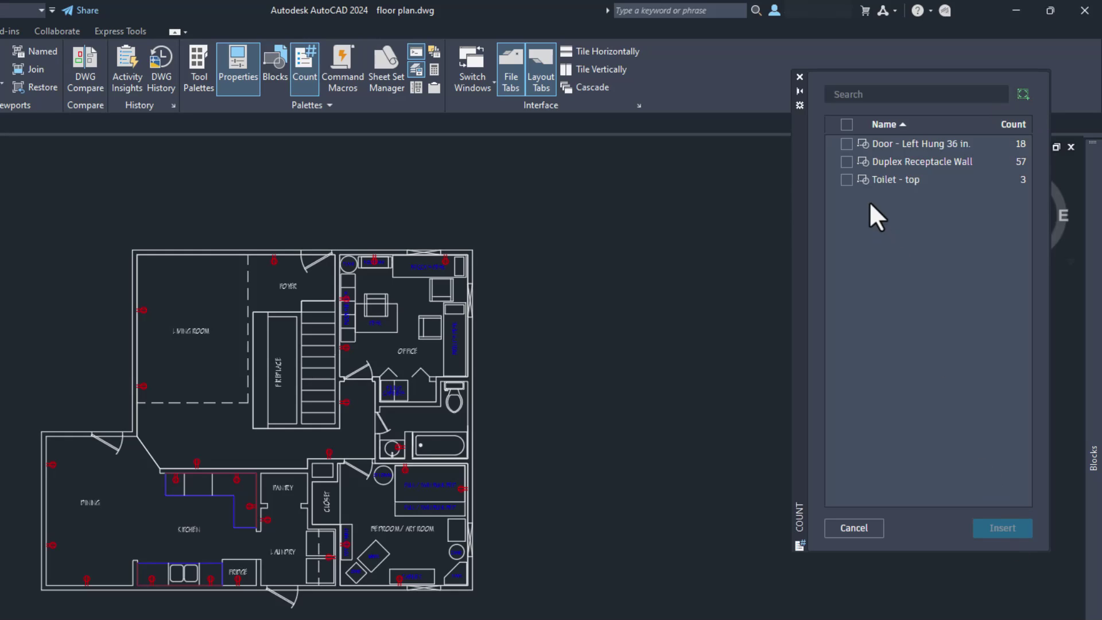
{"action": "left_click", "coordinate": [847, 180]}
{"action": "left_click", "coordinate": [847, 162]}
{"action": "left_click", "coordinate": [846, 144]}
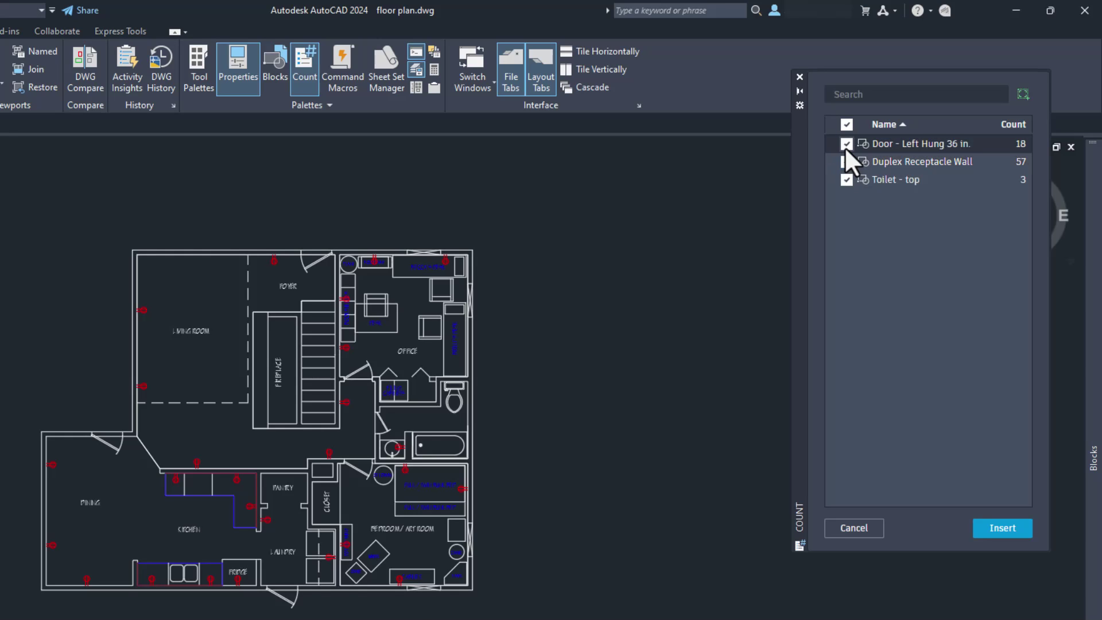
{"action": "left_click", "coordinate": [1000, 538]}
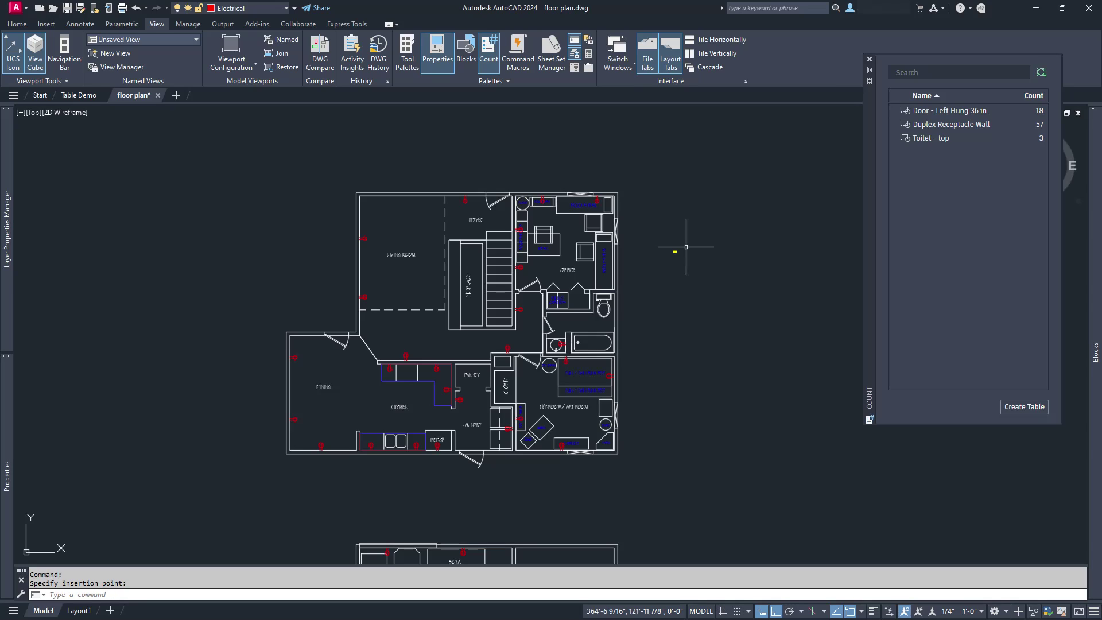
{"action": "scroll", "coordinate": [688, 250], "scroll_direction": "up", "scroll_amount": 5}
{"action": "scroll", "coordinate": [642, 252], "scroll_direction": "up", "scroll_amount": 5}
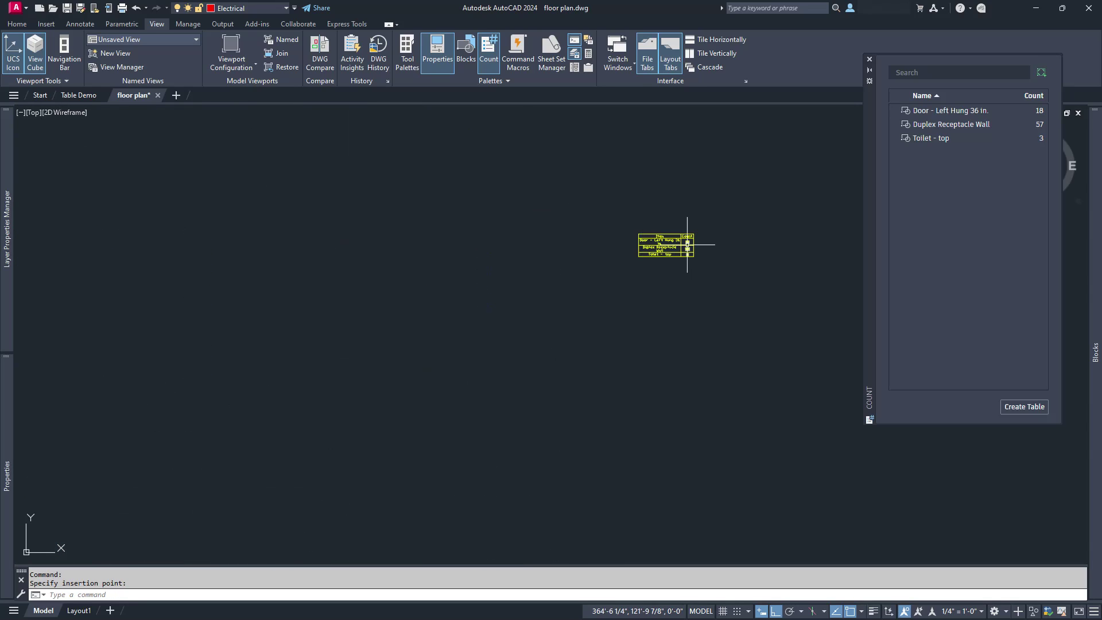
{"action": "scroll", "coordinate": [713, 238], "scroll_direction": "up", "scroll_amount": 5}
{"action": "left_click", "coordinate": [656, 304]}
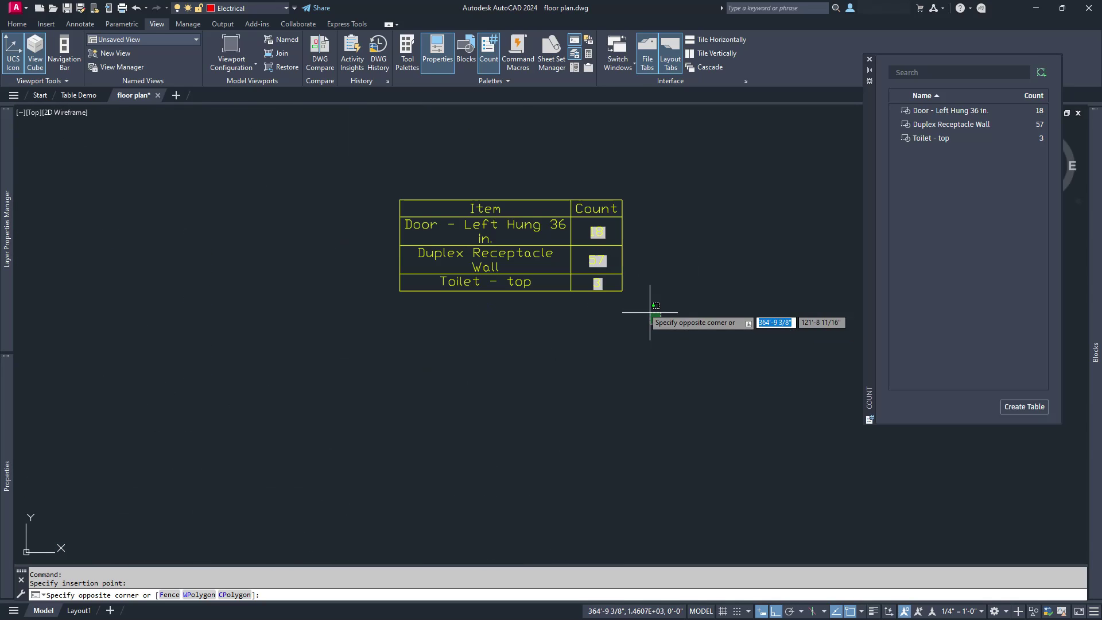
{"action": "left_click", "coordinate": [400, 184]}
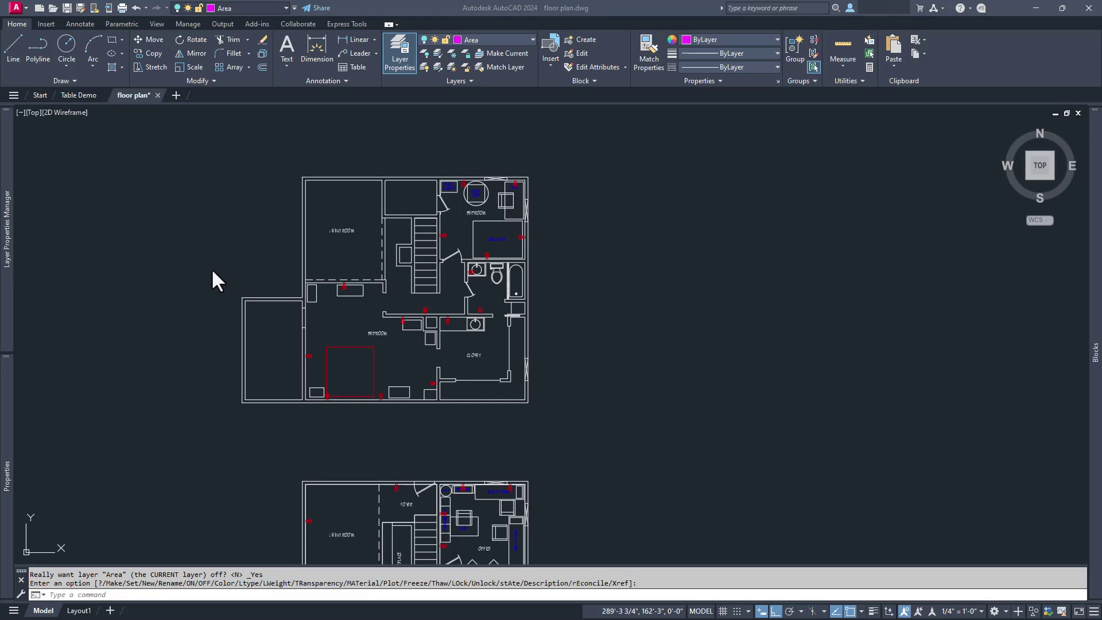
Turn the Area layer back on from the Home tab's Layers dropdown
{"action": "left_click", "coordinate": [215, 280]}
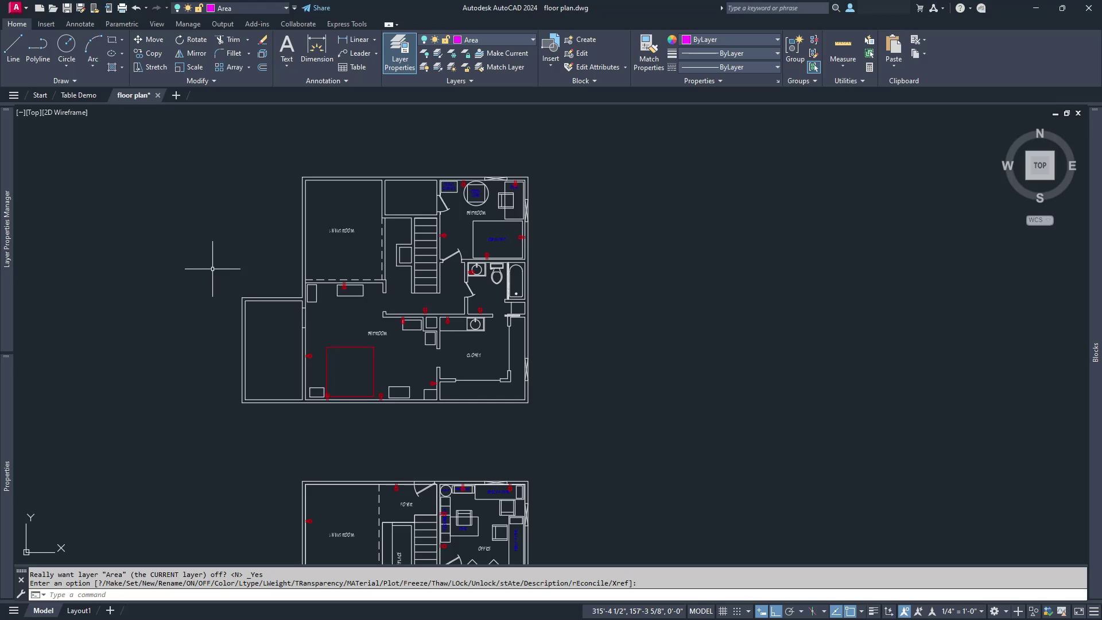
{"action": "left_click", "coordinate": [519, 41]}
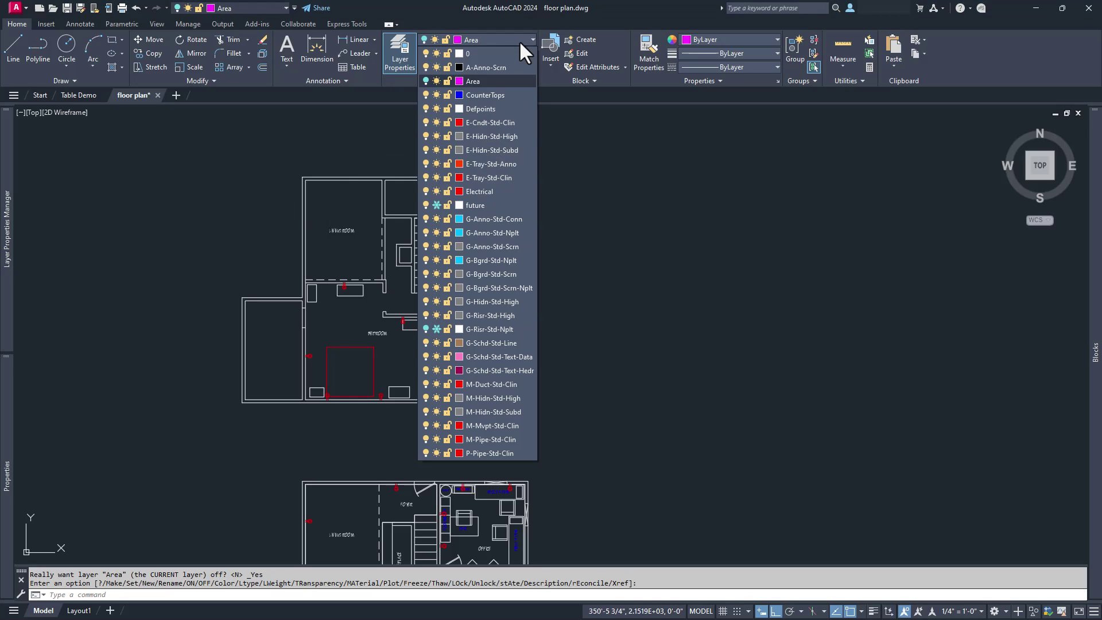
{"action": "left_click", "coordinate": [426, 81]}
{"action": "left_click", "coordinate": [287, 144]}
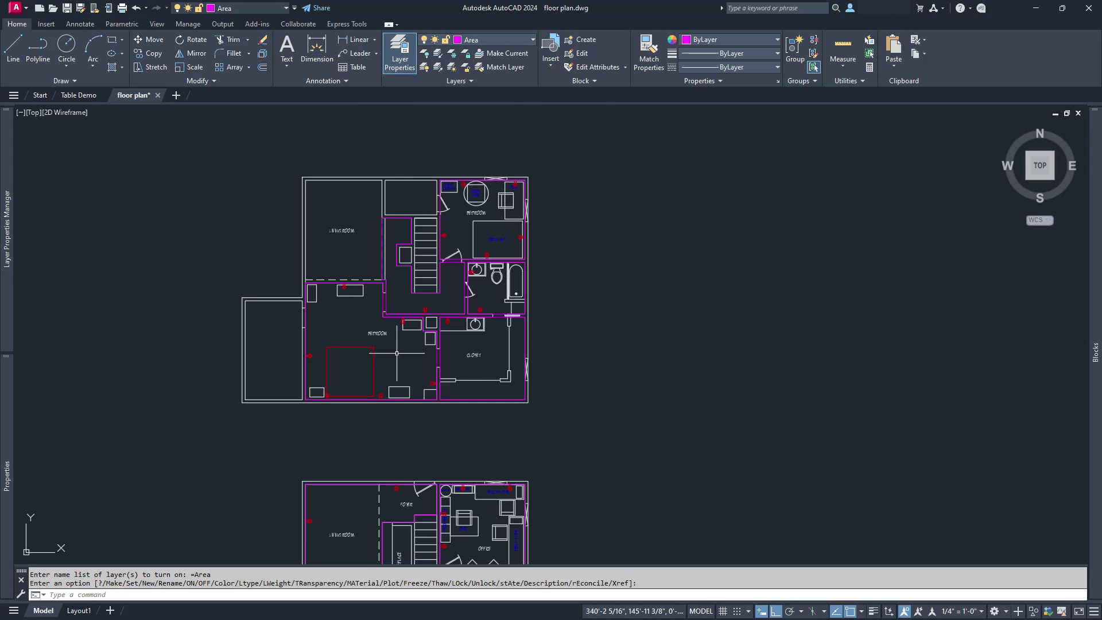
{"action": "scroll", "coordinate": [396, 353], "scroll_direction": "up", "scroll_amount": 2}
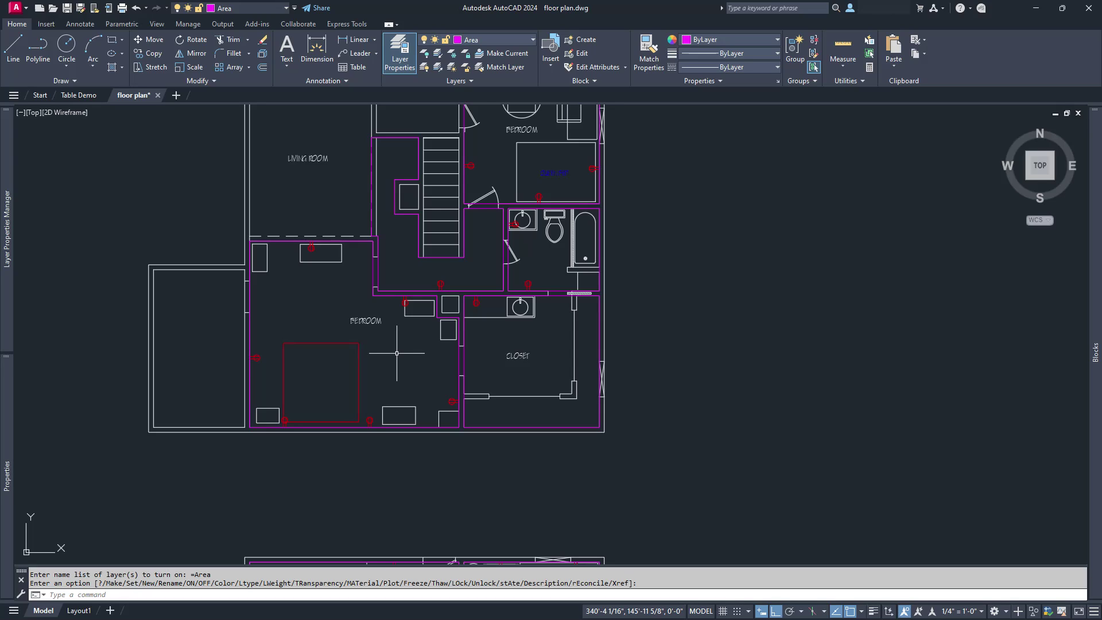
{"action": "left_click", "coordinate": [79, 25]}
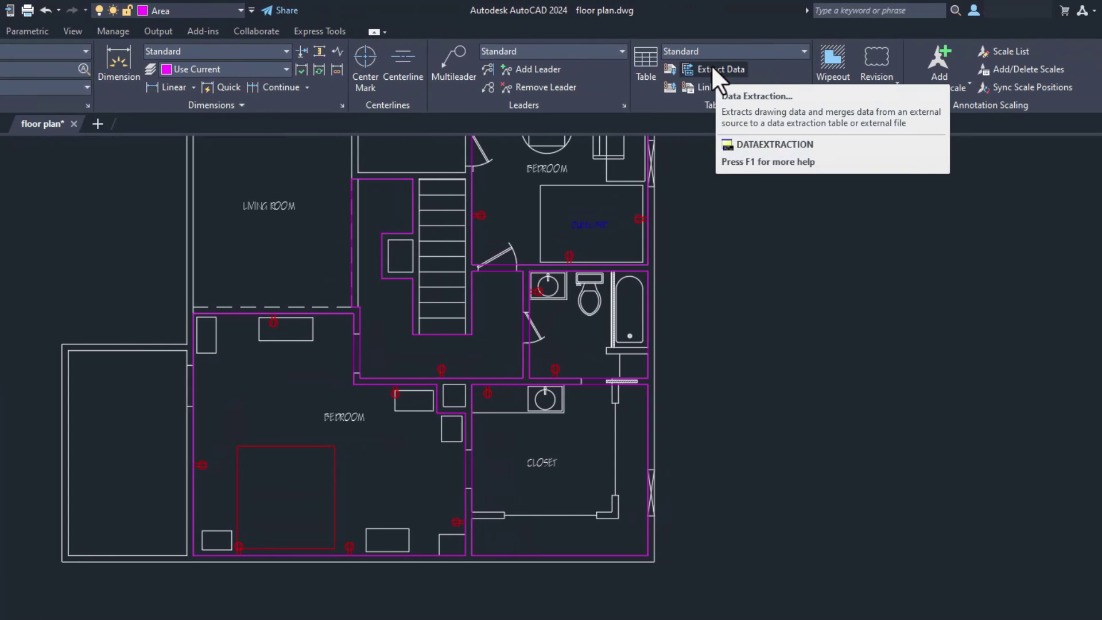
Start a data extraction and save it as testing.dxe on the Desktop
{"action": "left_click", "coordinate": [714, 67]}
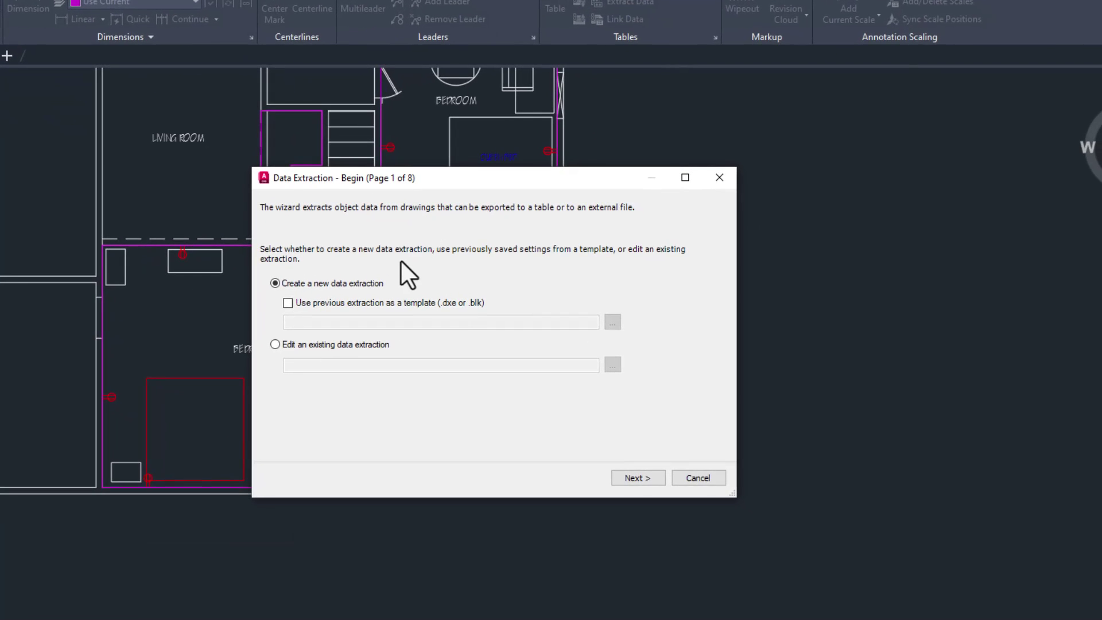
{"action": "left_click", "coordinate": [618, 478]}
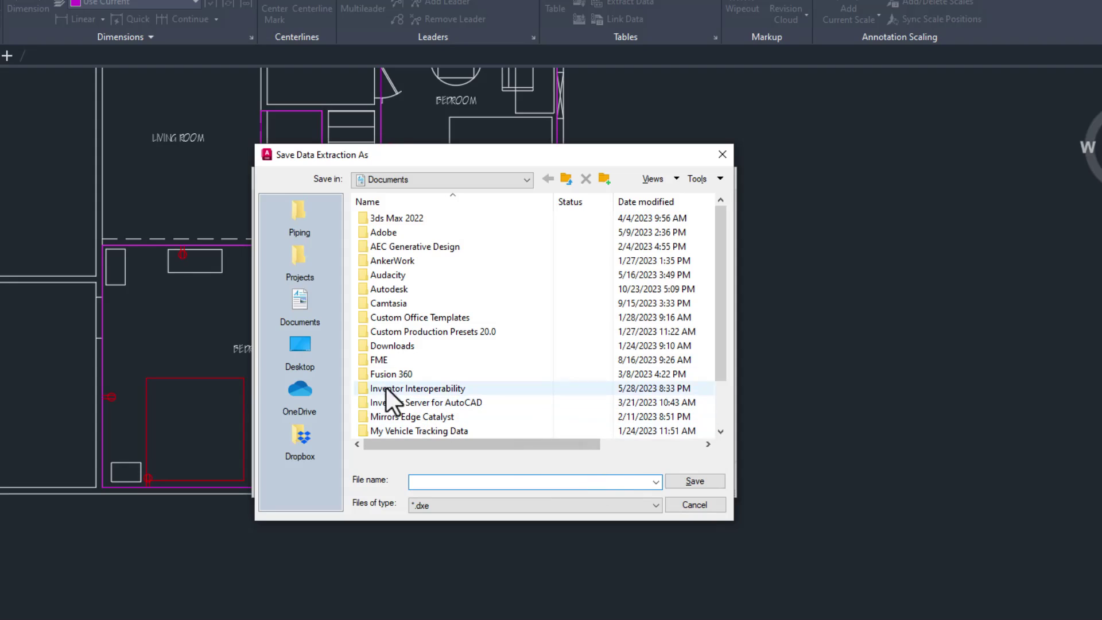
{"action": "left_click", "coordinate": [303, 349]}
{"action": "left_click", "coordinate": [447, 481]}
{"action": "type", "text": "testing"}
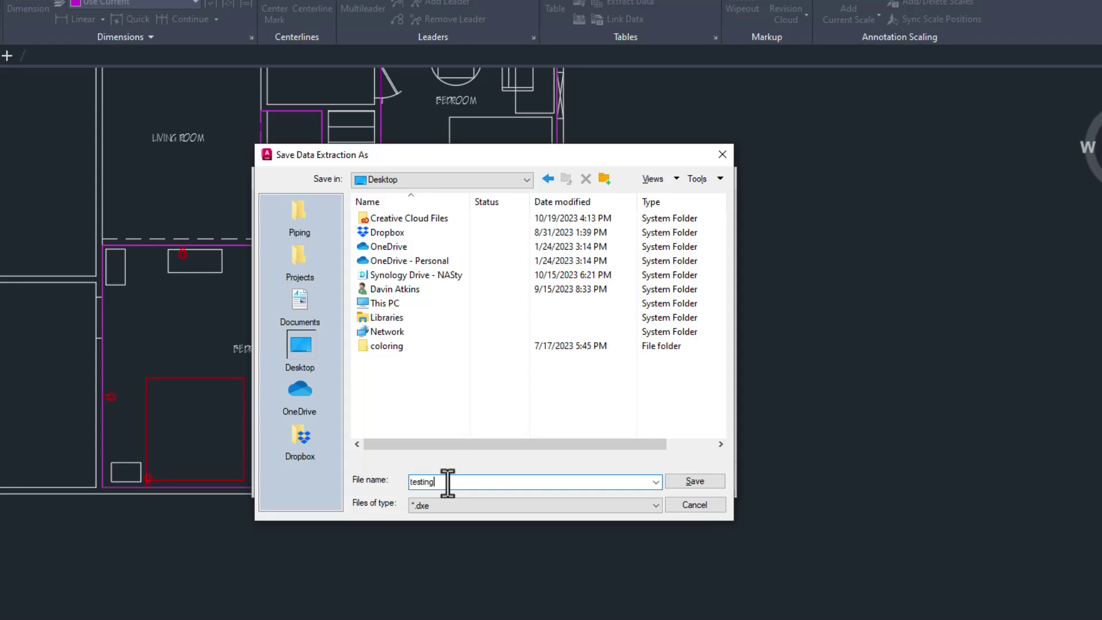
{"action": "key", "text": "Return"}
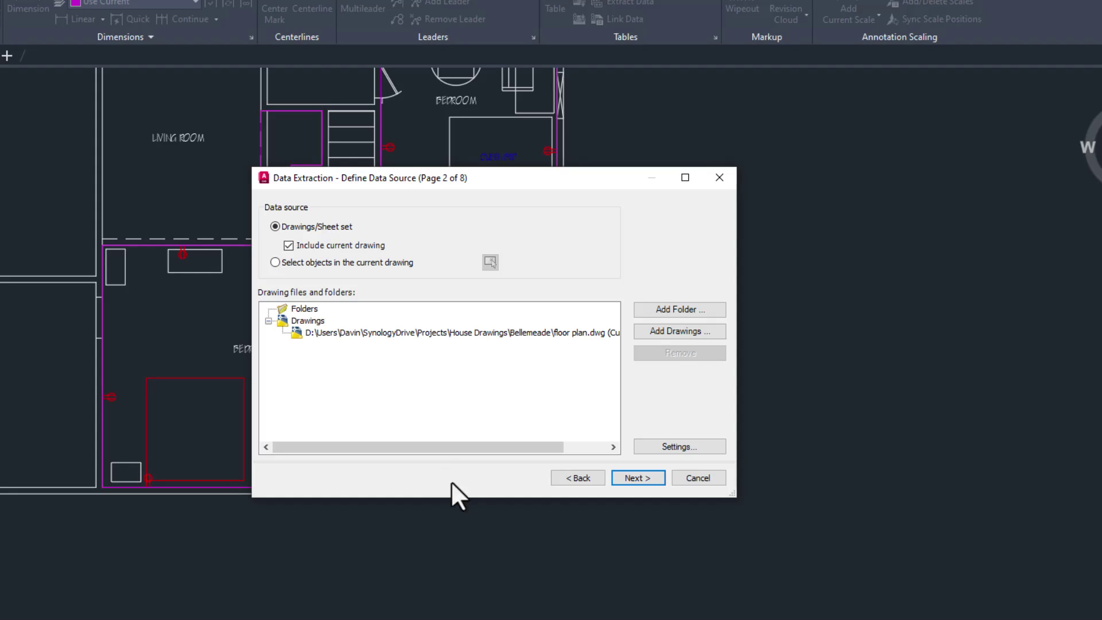
Uncheck arcs, circles, hatches, lines, text and the door, receptacle and toilet blocks, keeping only Polyline
{"action": "left_click", "coordinate": [618, 477]}
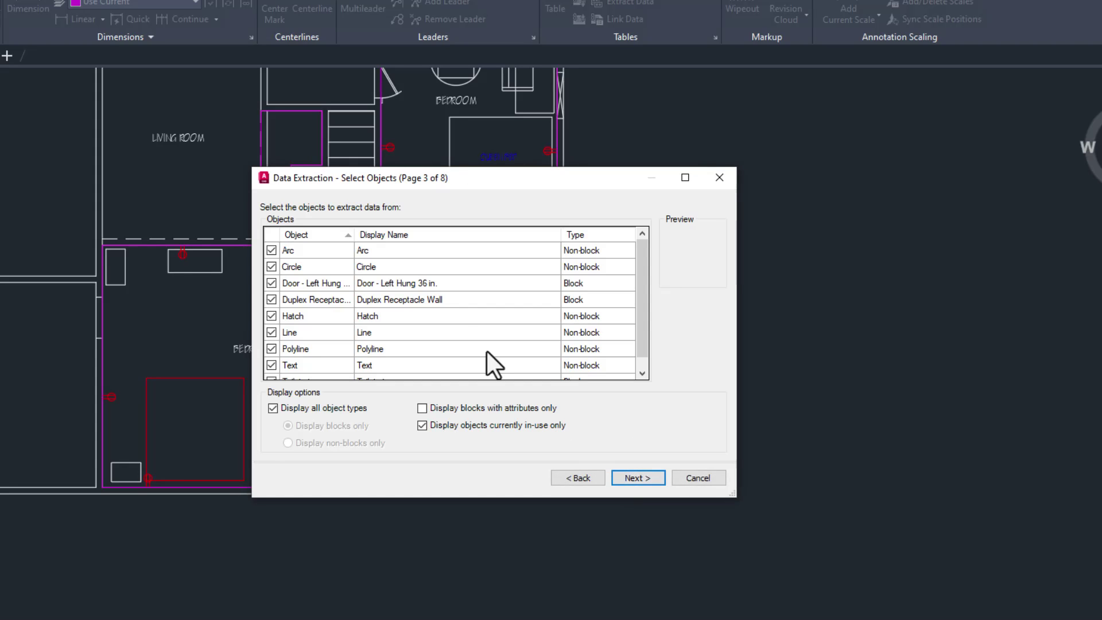
{"action": "scroll", "coordinate": [475, 342], "scroll_direction": "down", "scroll_amount": 1}
{"action": "scroll", "coordinate": [453, 297], "scroll_direction": "up", "scroll_amount": 1}
{"action": "left_click", "coordinate": [271, 250]}
{"action": "left_click", "coordinate": [271, 266]}
{"action": "left_click", "coordinate": [270, 282]}
{"action": "left_click", "coordinate": [270, 299]}
{"action": "left_click", "coordinate": [270, 316]}
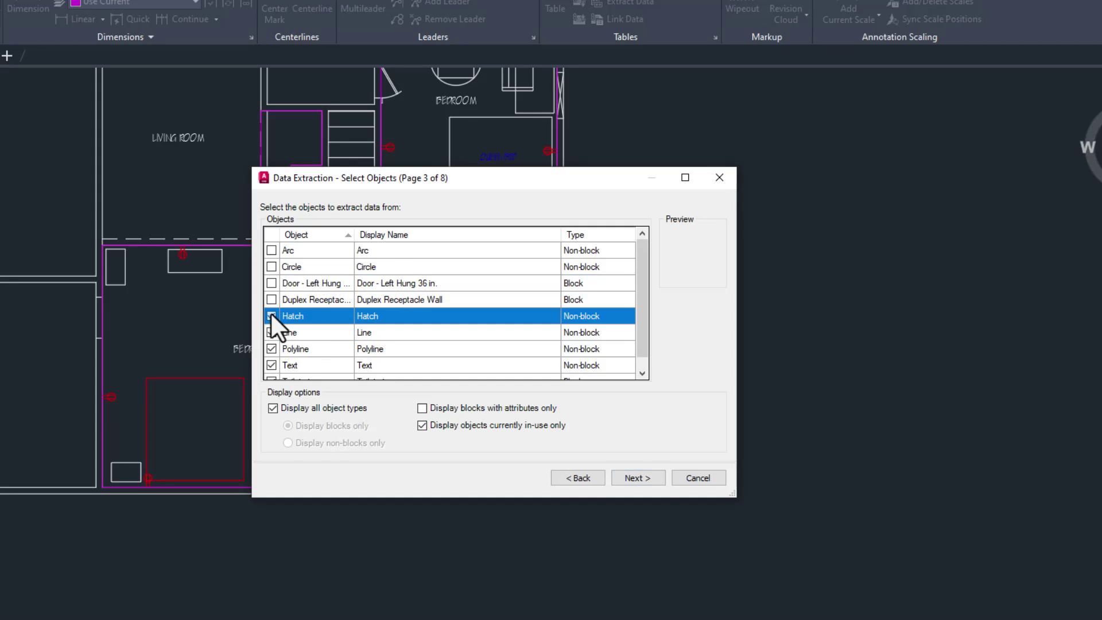
{"action": "left_click", "coordinate": [271, 332]}
{"action": "left_click", "coordinate": [271, 348]}
{"action": "left_click", "coordinate": [271, 365]}
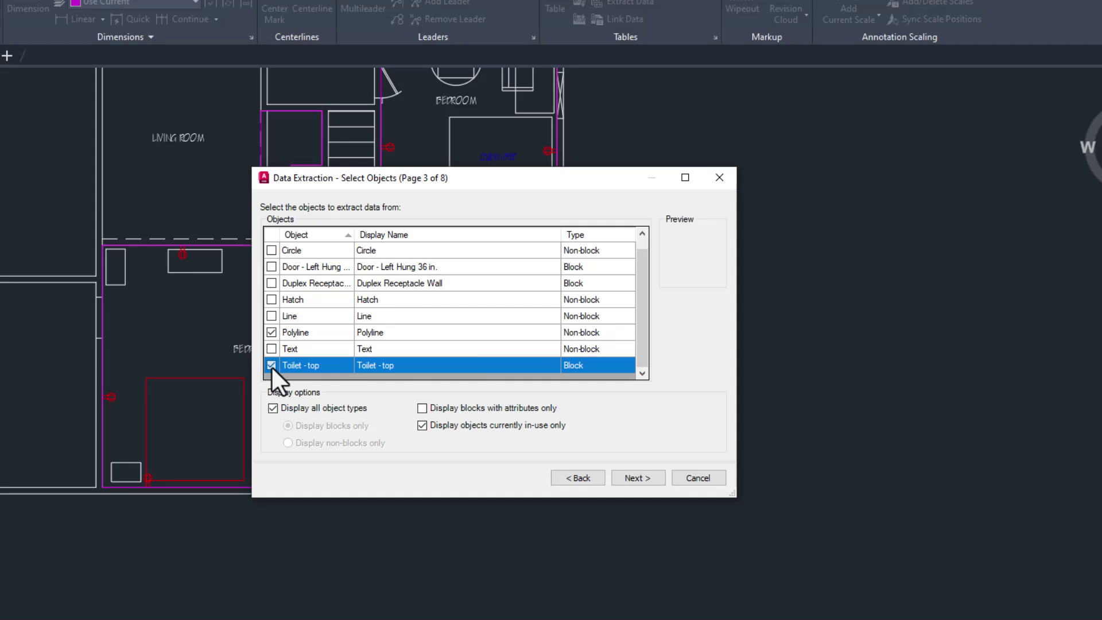
Clear all polyline properties using Uncheck All
{"action": "left_click", "coordinate": [621, 474]}
{"action": "left_click", "coordinate": [272, 305]}
{"action": "left_click", "coordinate": [272, 320]}
{"action": "left_click", "coordinate": [272, 335]}
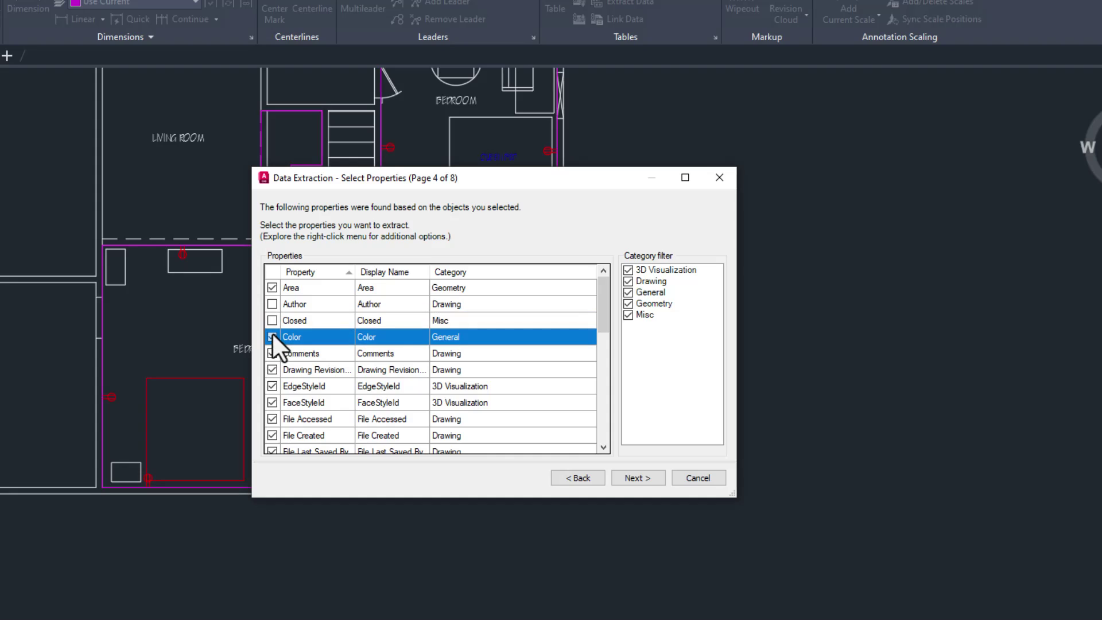
{"action": "left_click", "coordinate": [273, 353]}
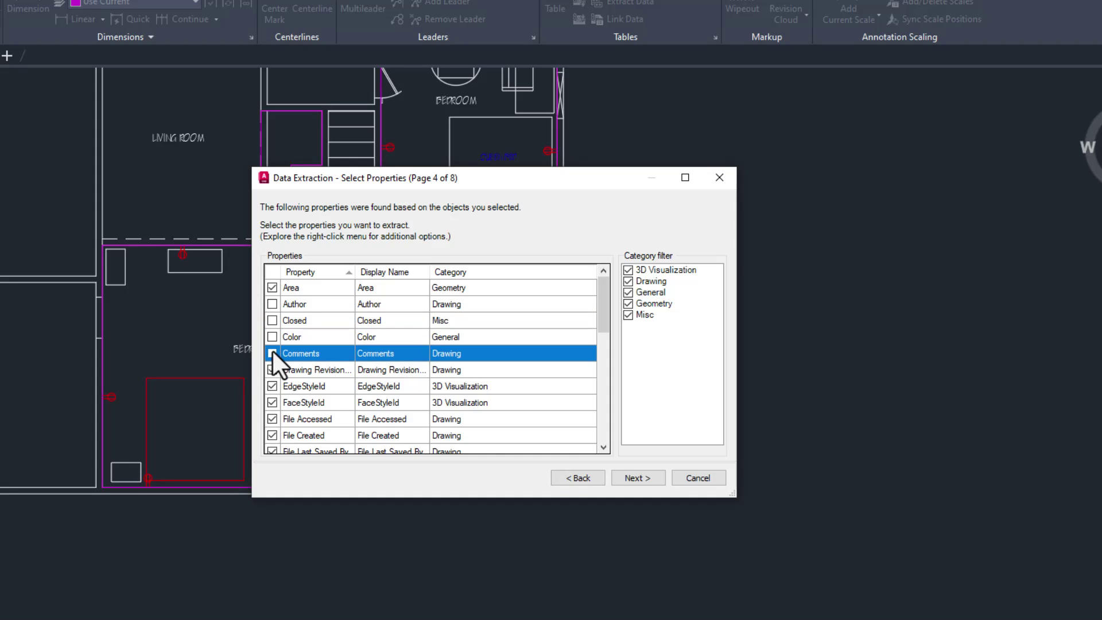
{"action": "left_click", "coordinate": [271, 369]}
{"action": "left_click", "coordinate": [272, 385]}
{"action": "left_click", "coordinate": [272, 401]}
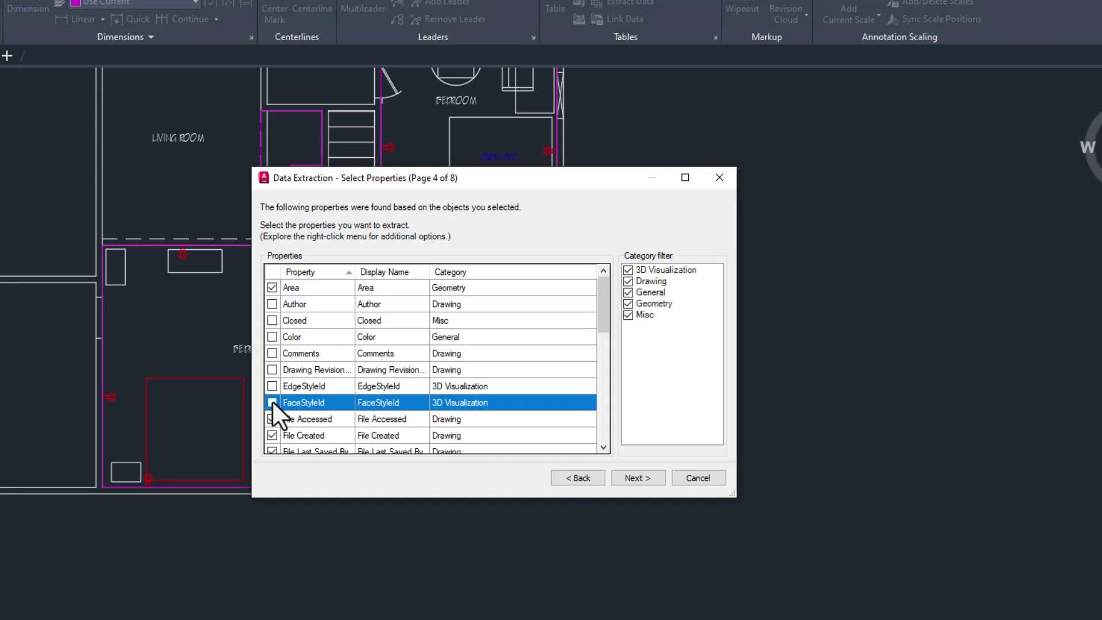
{"action": "right_click", "coordinate": [272, 401]}
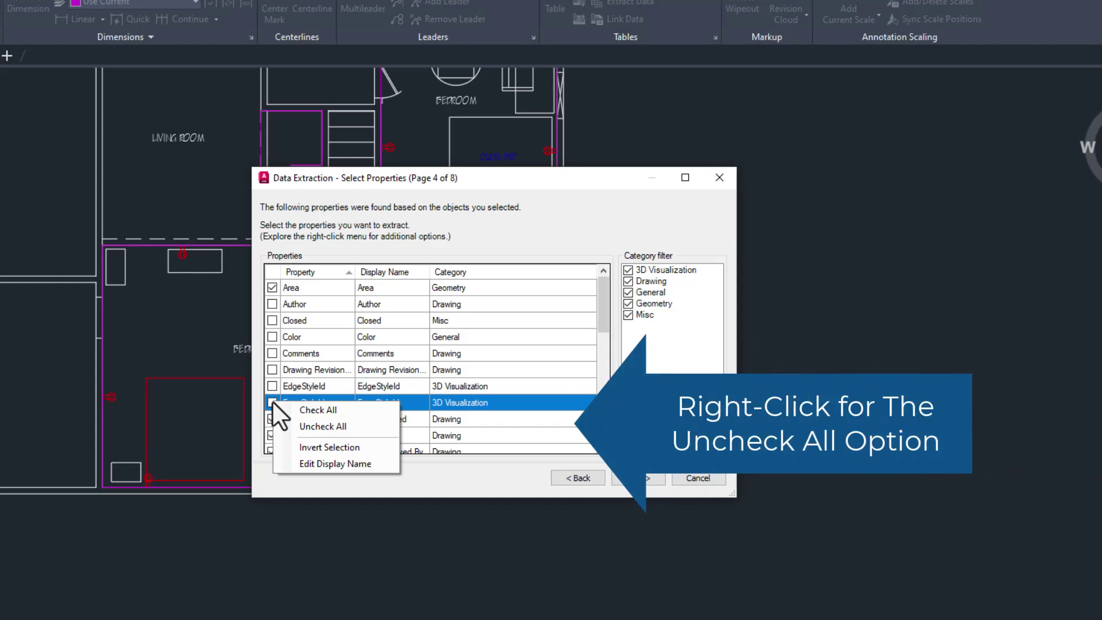
{"action": "left_click", "coordinate": [296, 424]}
Check only the Area, Length and Layer properties and continue to Refine Data
{"action": "left_click", "coordinate": [276, 288]}
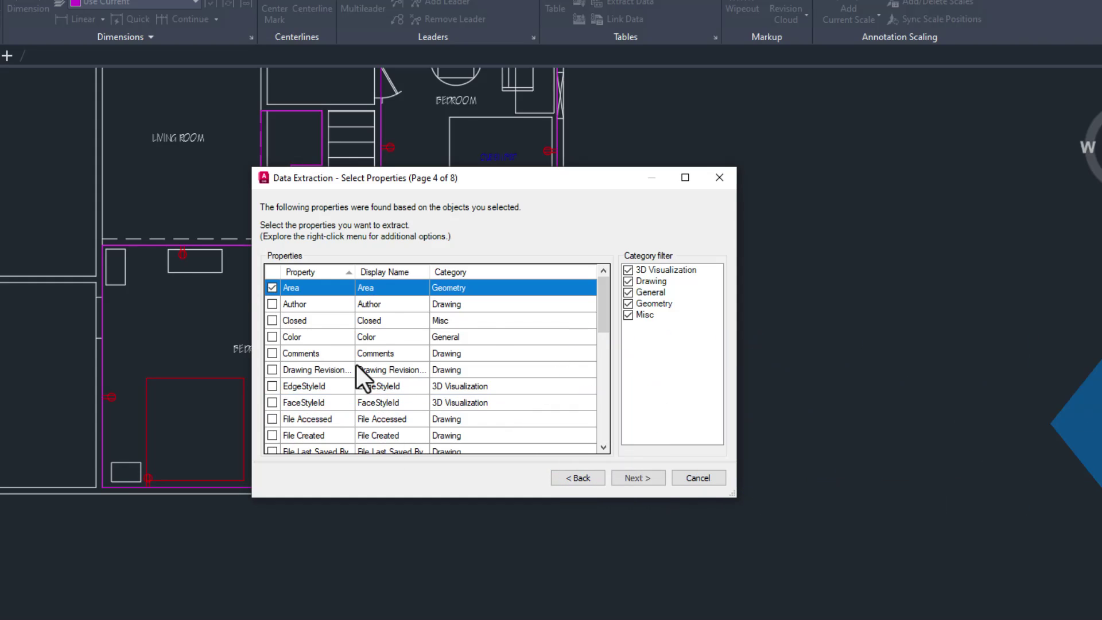
{"action": "scroll", "coordinate": [355, 363], "scroll_direction": "down", "scroll_amount": 2}
{"action": "scroll", "coordinate": [356, 364], "scroll_direction": "down", "scroll_amount": 2}
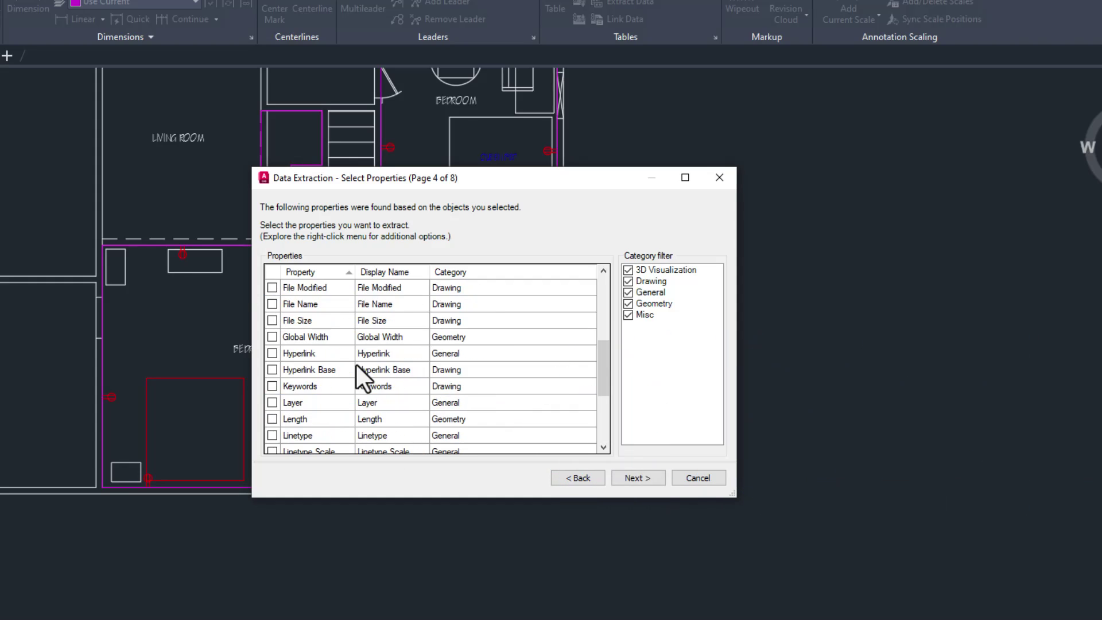
{"action": "left_click", "coordinate": [274, 418]}
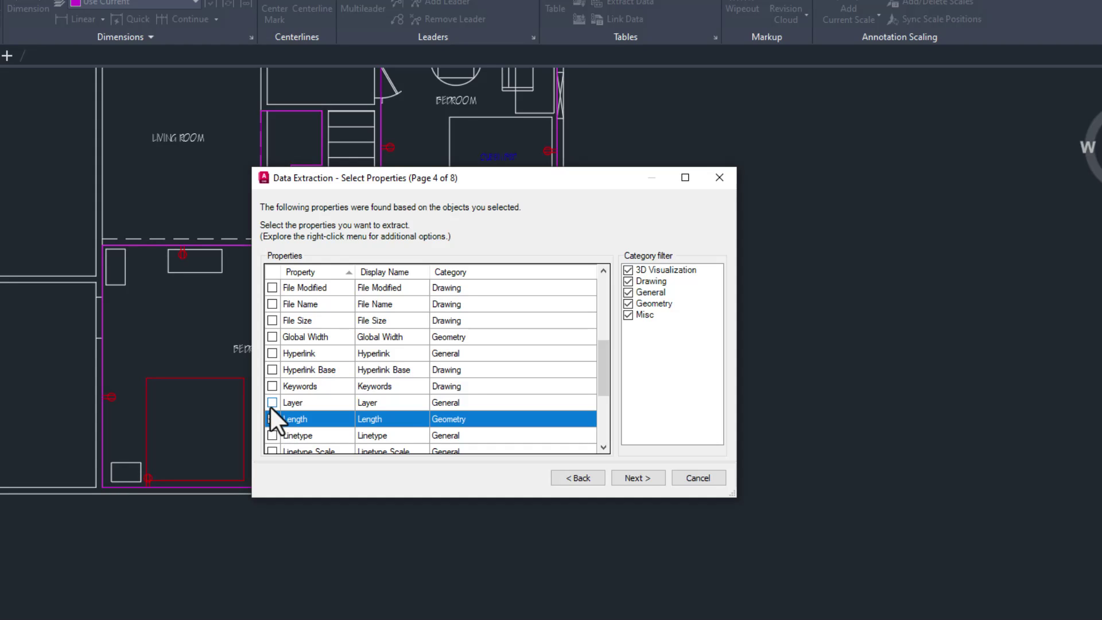
{"action": "left_click", "coordinate": [272, 402]}
{"action": "left_click", "coordinate": [631, 477]}
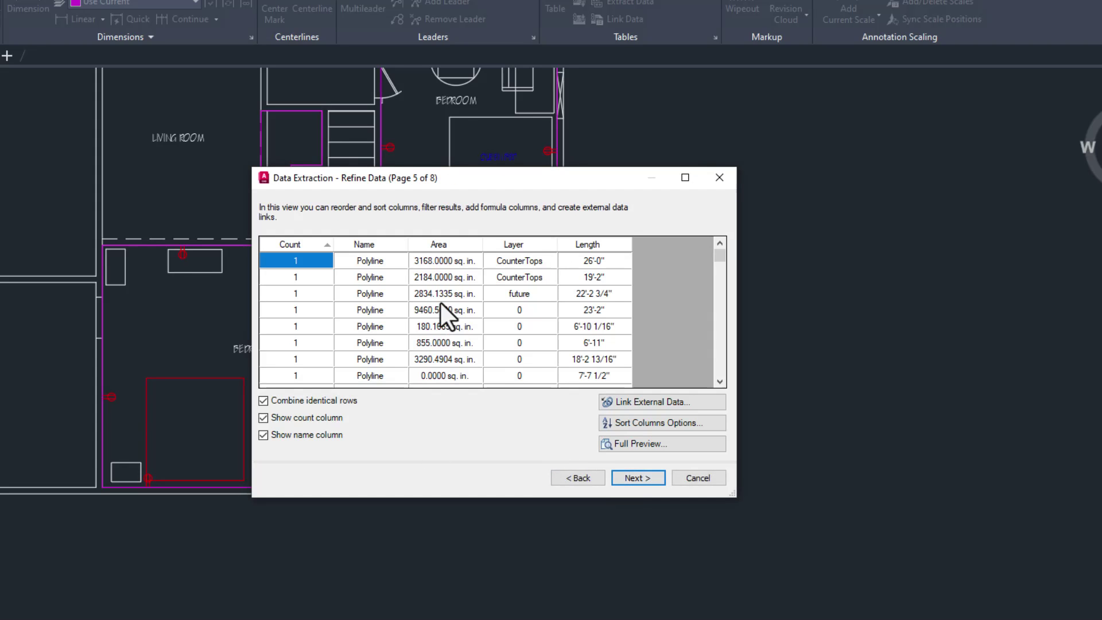
Filter the Layer column of the extraction data so only Area-layer rows remain
{"action": "scroll", "coordinate": [440, 302], "scroll_direction": "down", "scroll_amount": 6}
{"action": "scroll", "coordinate": [439, 301], "scroll_direction": "down", "scroll_amount": 5}
{"action": "scroll", "coordinate": [439, 302], "scroll_direction": "up", "scroll_amount": 10}
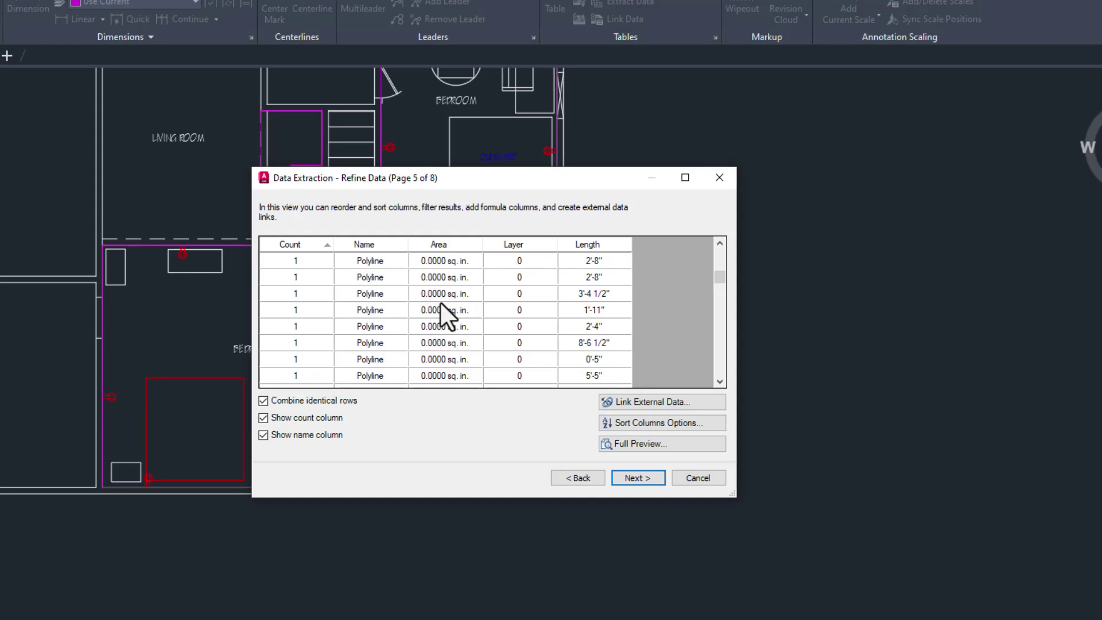
{"action": "right_click", "coordinate": [530, 243]}
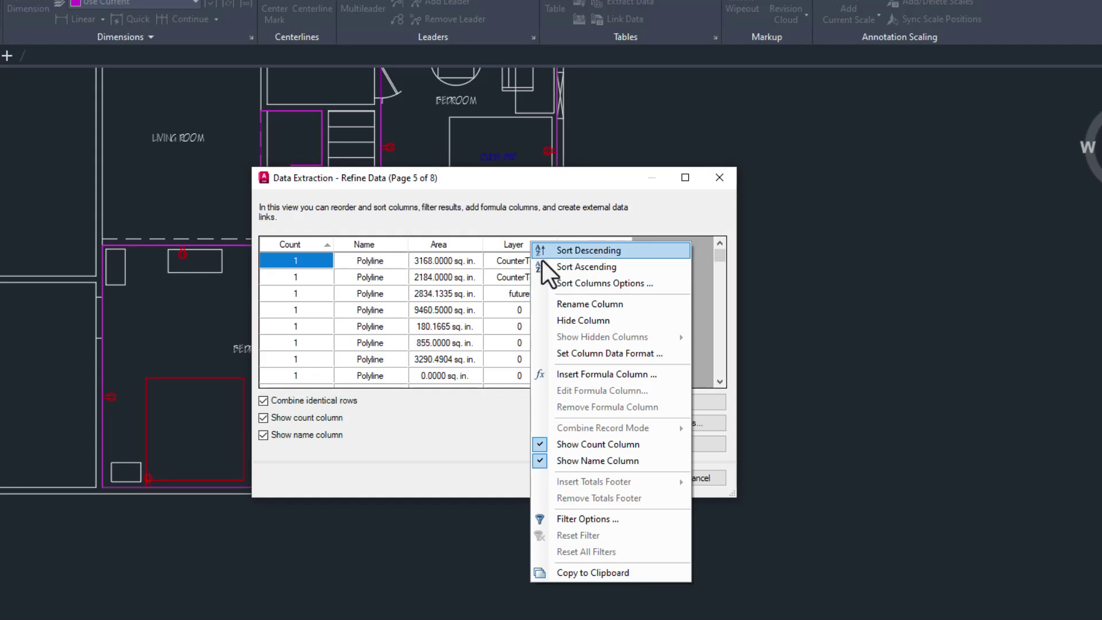
{"action": "left_click", "coordinate": [585, 516]}
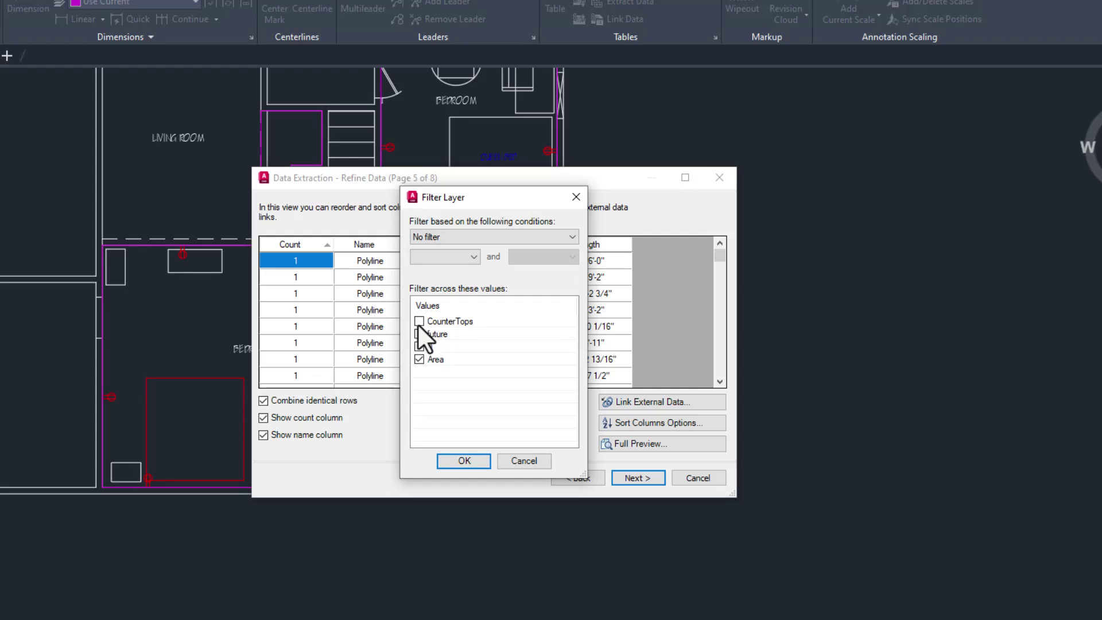
{"action": "left_click", "coordinate": [460, 461]}
{"action": "scroll", "coordinate": [402, 318], "scroll_direction": "down", "scroll_amount": 3}
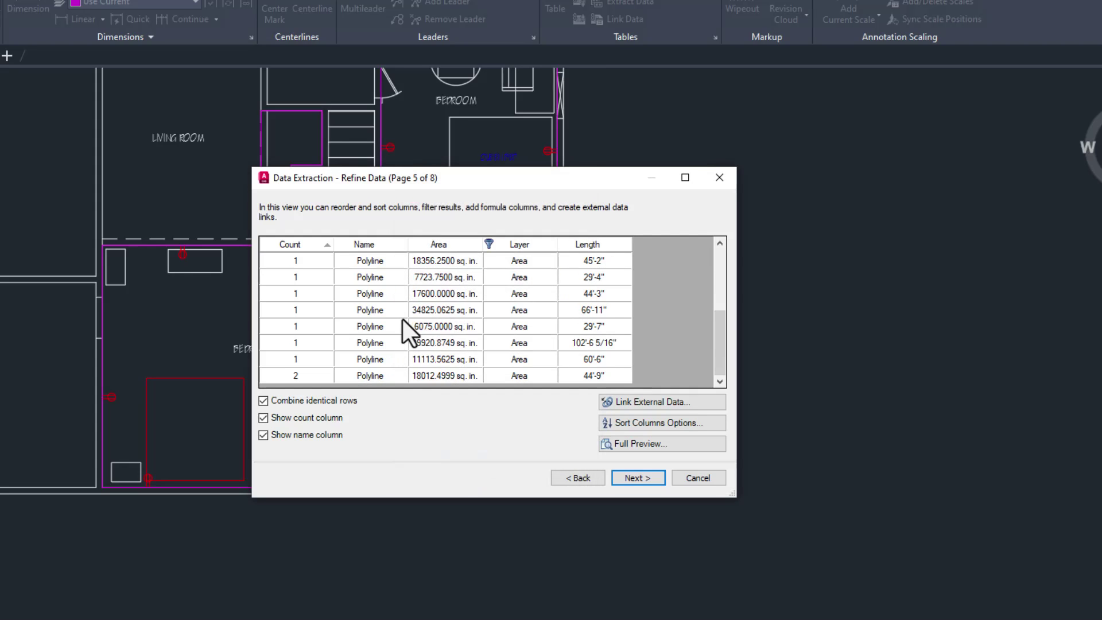
{"action": "scroll", "coordinate": [402, 319], "scroll_direction": "up", "scroll_amount": 3}
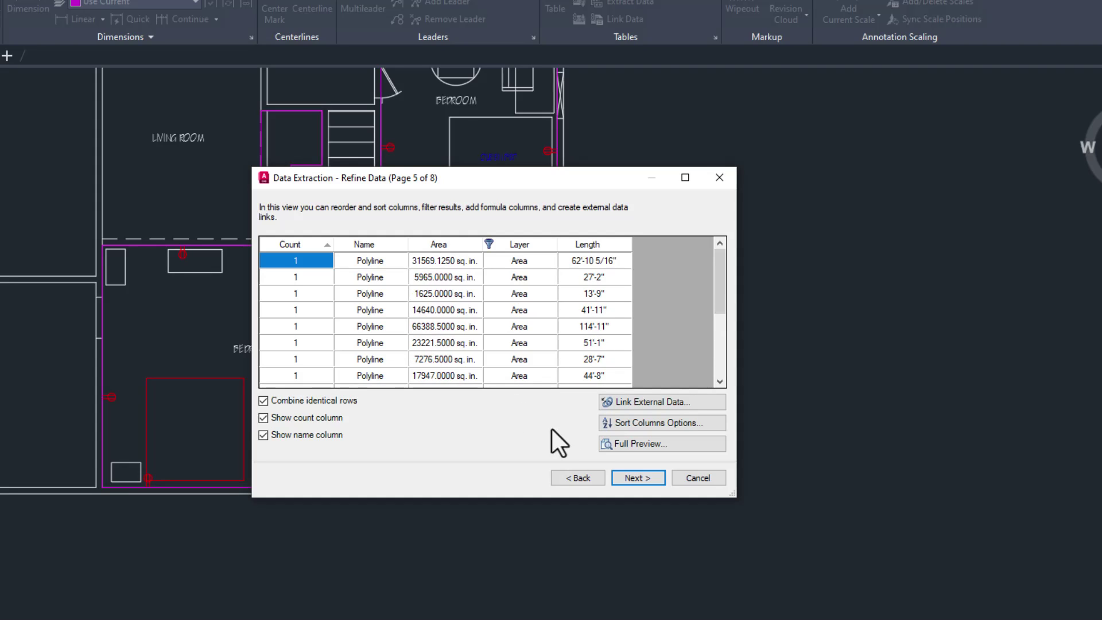
Write the extracted data to floor plan.xls on the Desktop and finish the extraction
{"action": "left_click", "coordinate": [622, 479]}
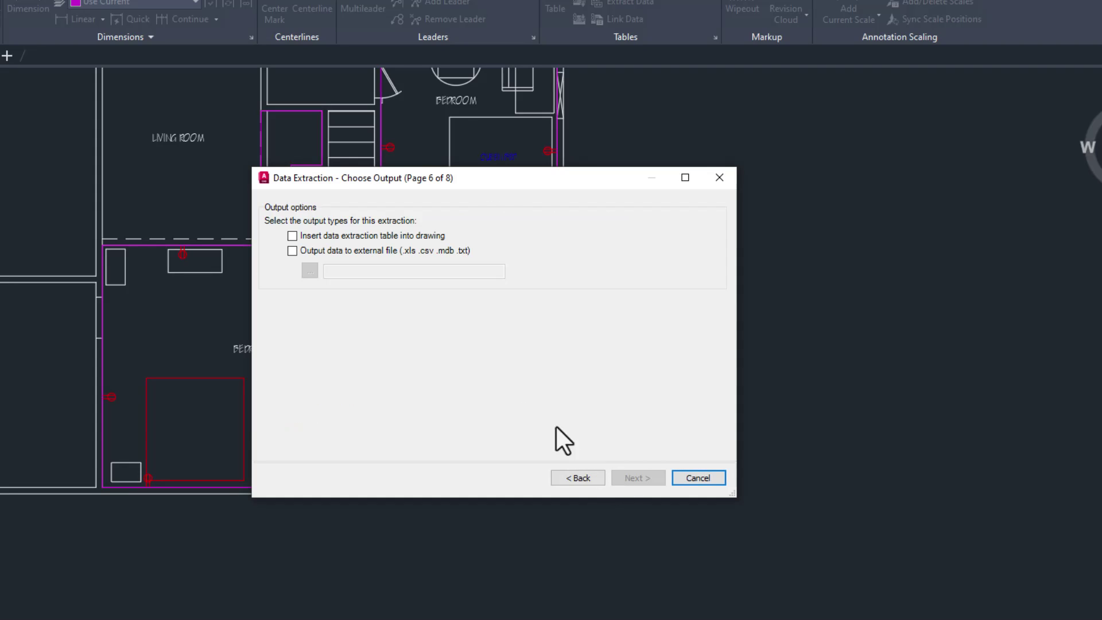
{"action": "left_click", "coordinate": [352, 250]}
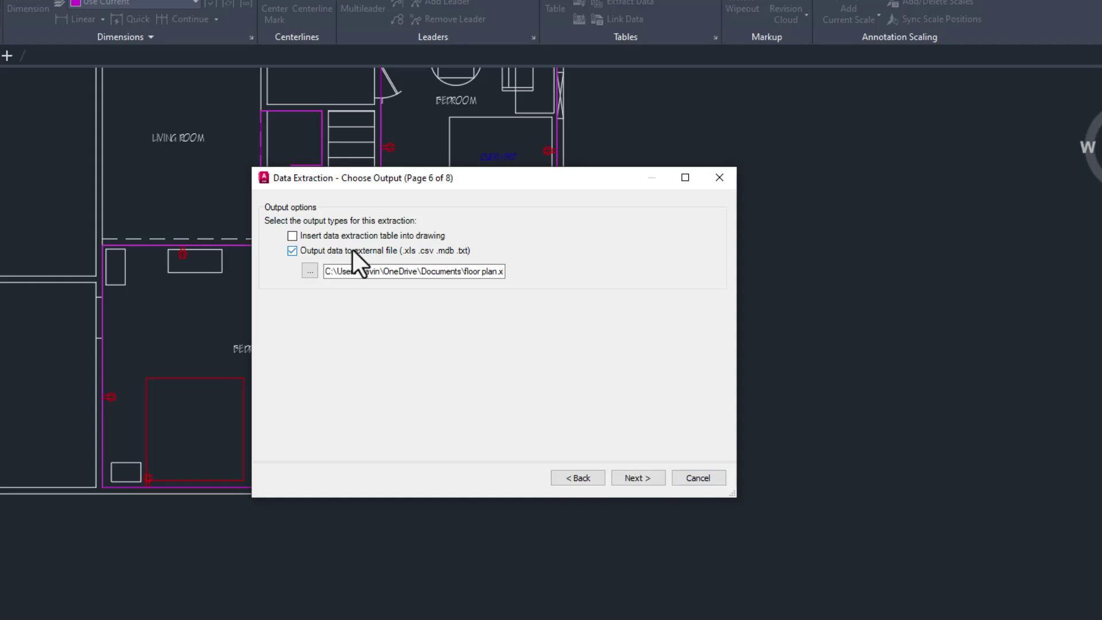
{"action": "left_click", "coordinate": [312, 269]}
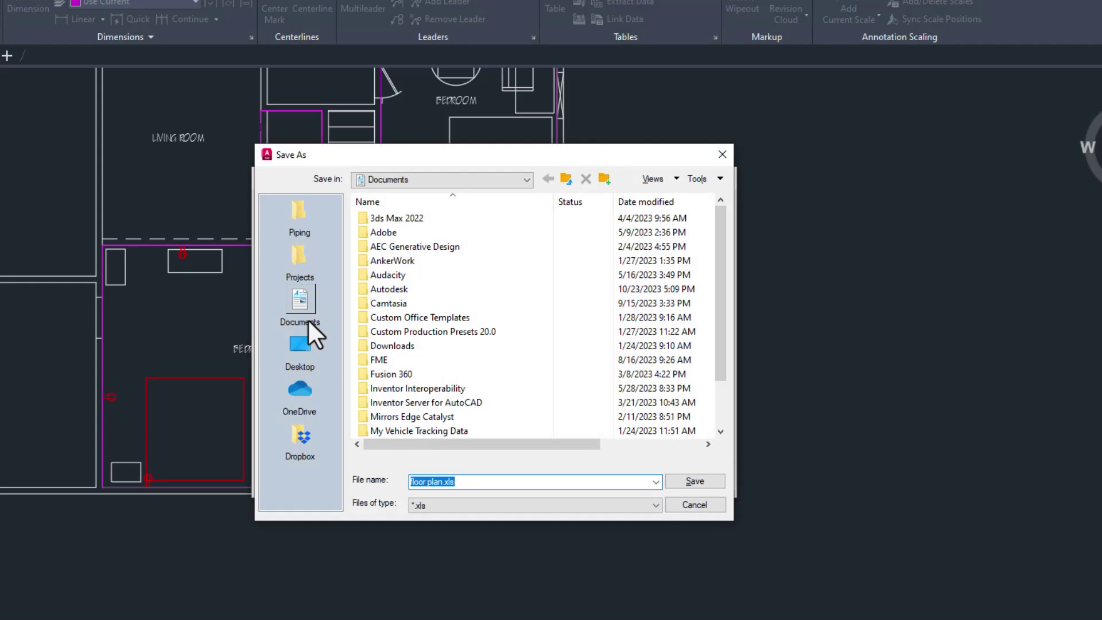
{"action": "left_click", "coordinate": [311, 353]}
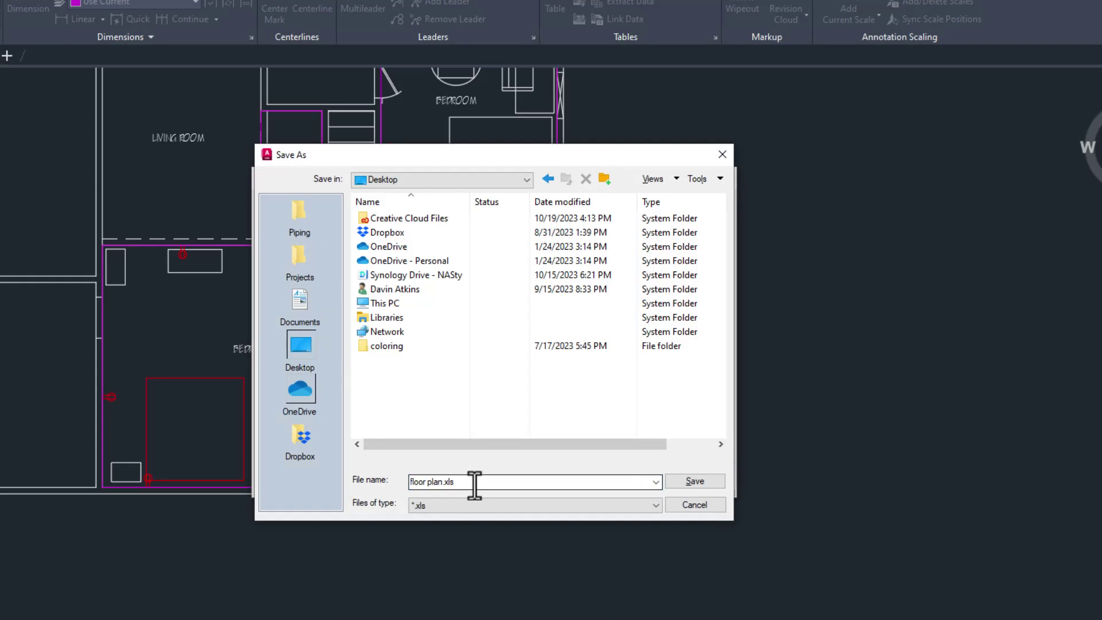
{"action": "left_click", "coordinate": [678, 483]}
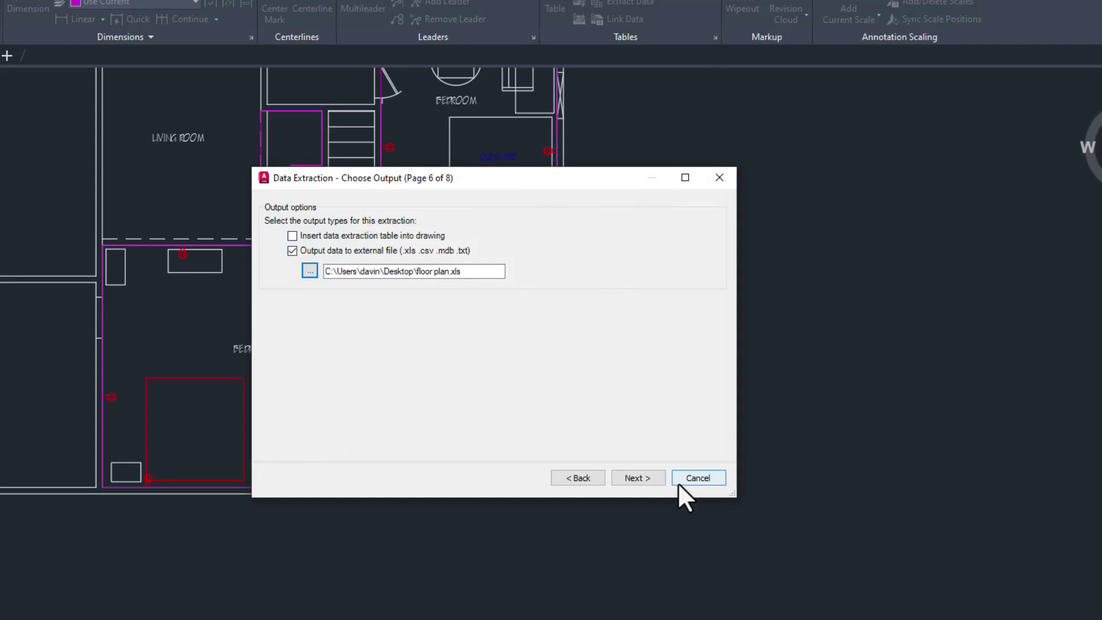
{"action": "left_click", "coordinate": [641, 481]}
{"action": "left_click", "coordinate": [637, 478]}
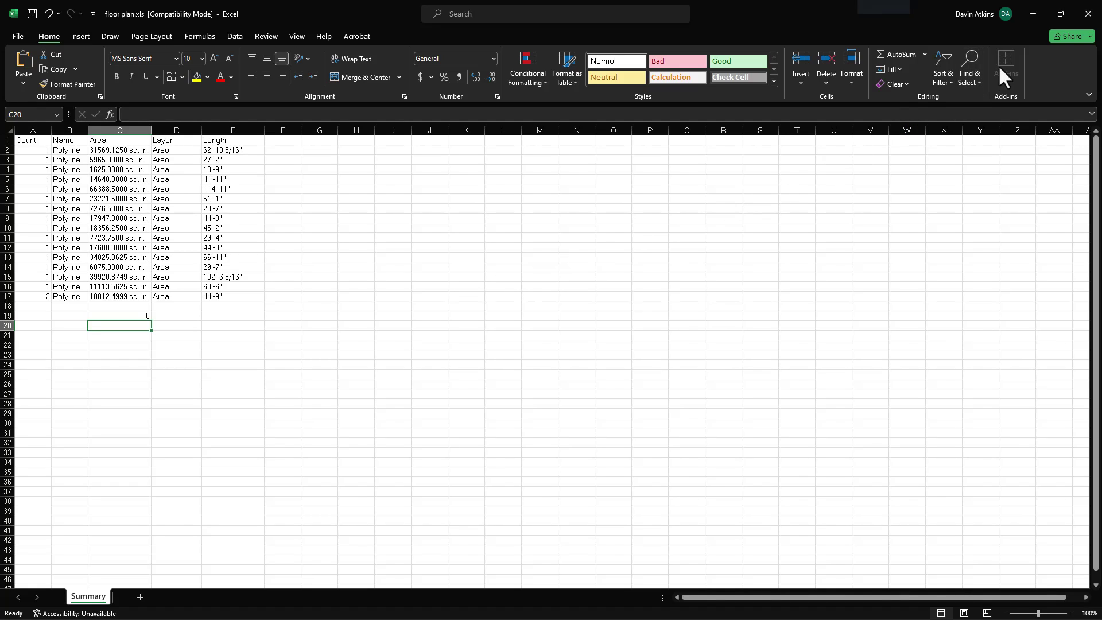
Close the floor plan.xls workbook in Excel, discarding any changes
{"action": "left_click", "coordinate": [1082, 14]}
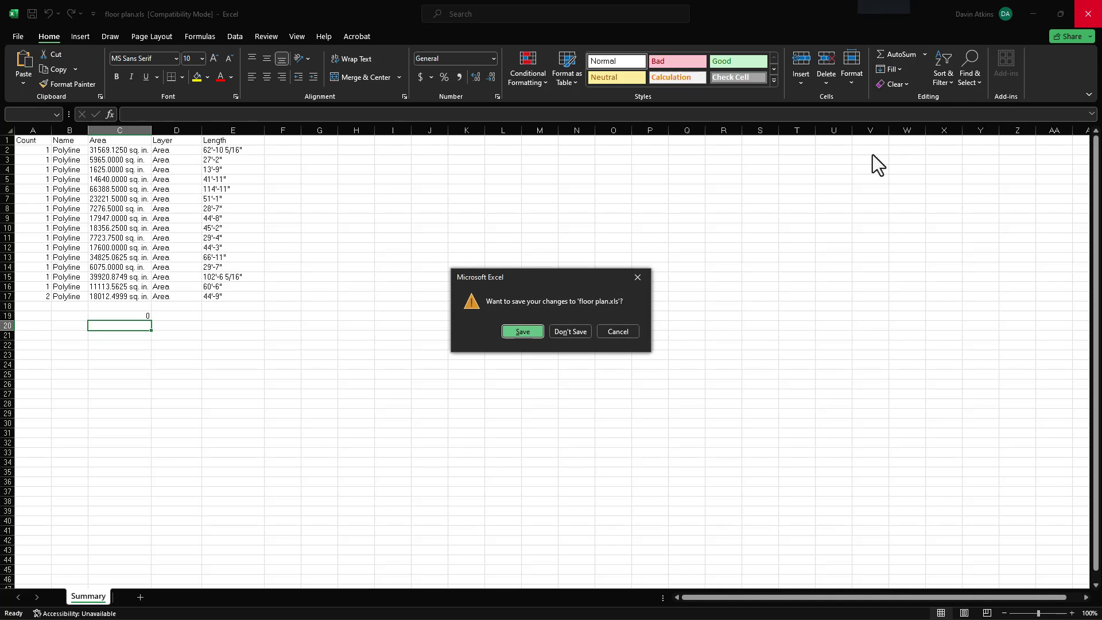
{"action": "left_click", "coordinate": [573, 330]}
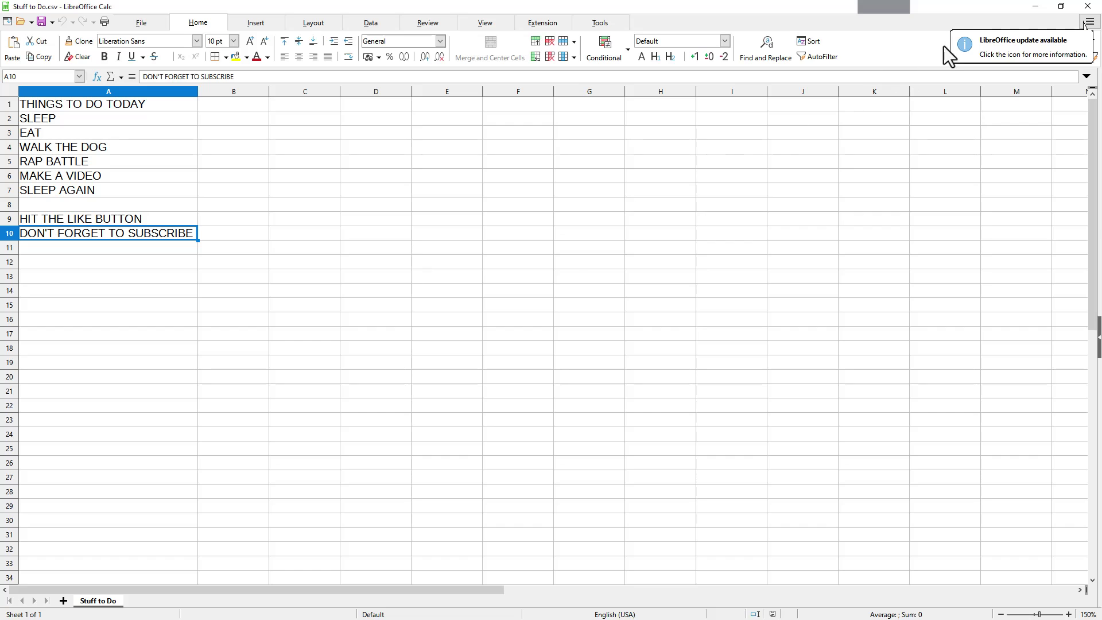
Close the Stuff to Do.csv window in LibreOffice Calc
{"action": "left_click", "coordinate": [1088, 7]}
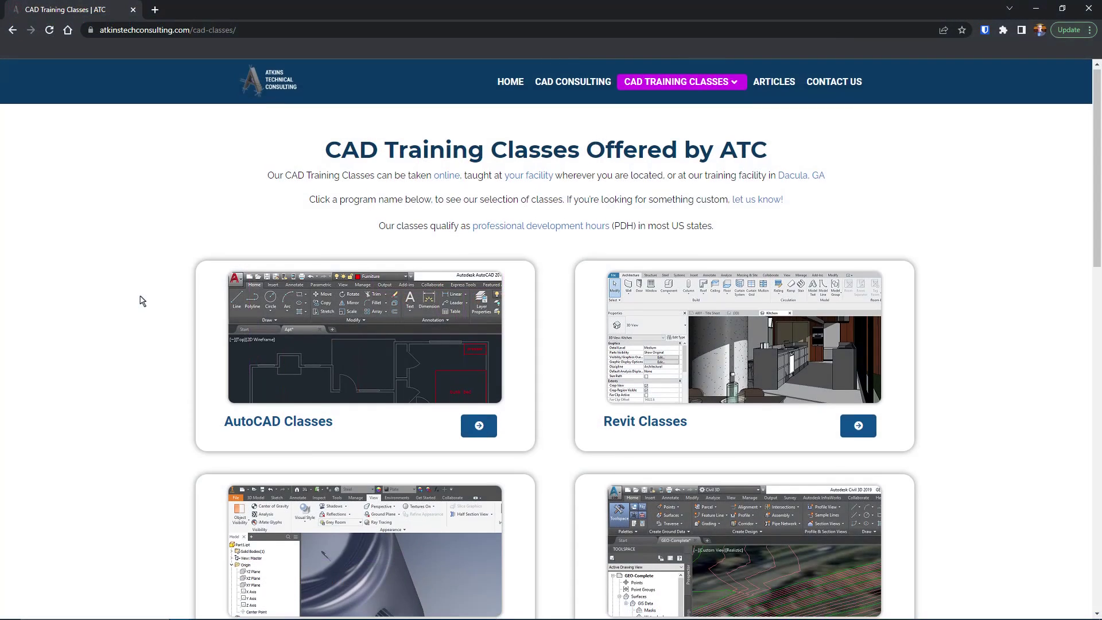
{"action": "scroll", "coordinate": [141, 301], "scroll_direction": "down", "scroll_amount": 4}
{"action": "scroll", "coordinate": [142, 301], "scroll_direction": "down", "scroll_amount": 6}
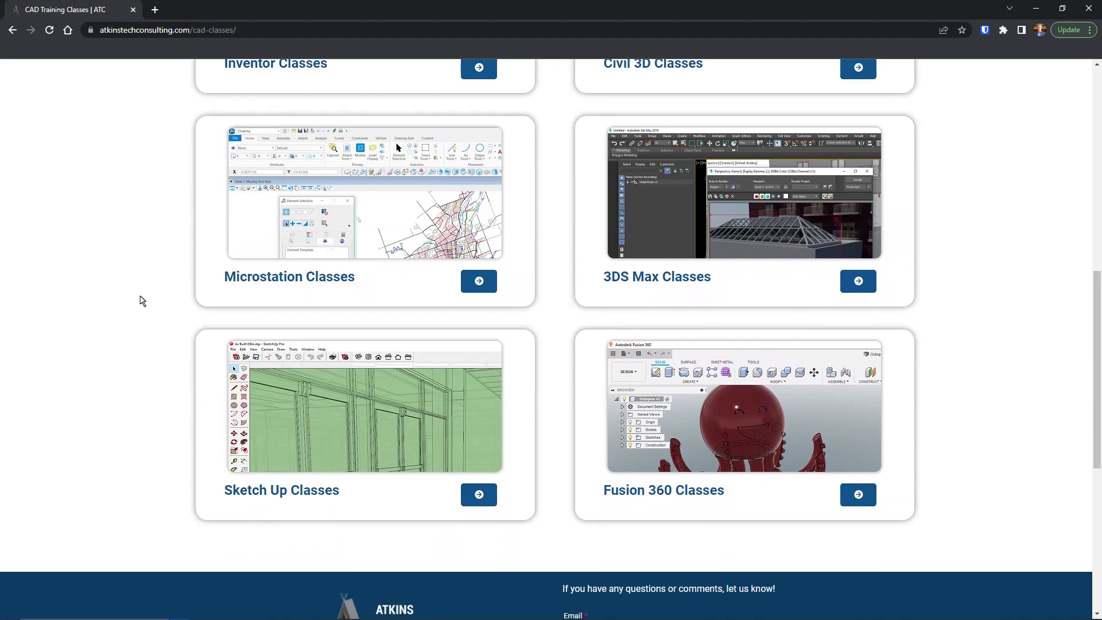